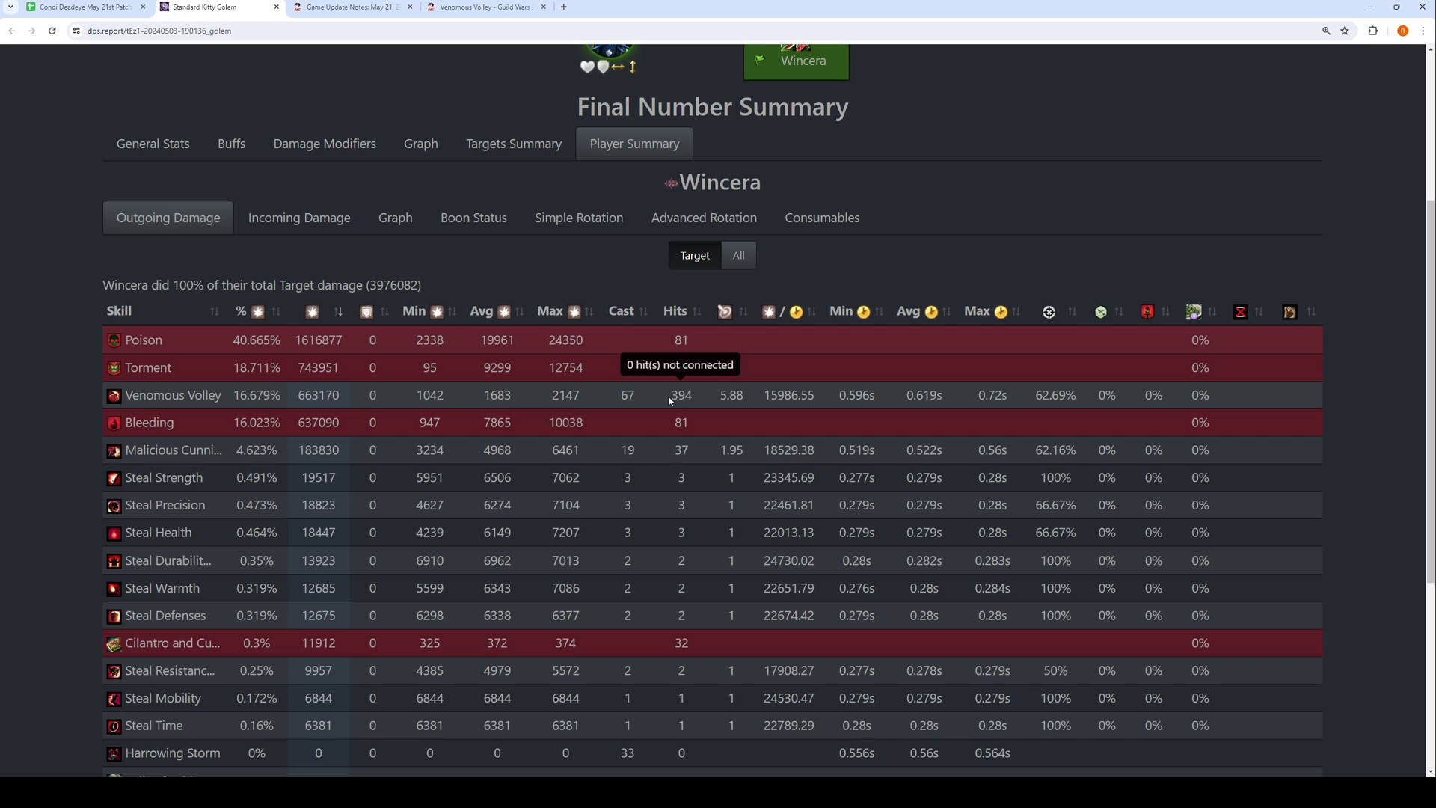
# Step: Compare the Venomous Volley hit count in the golem combat log with the Hits cell B2 in the spreadsheet
pyautogui.moveTo(670, 395); pyautogui.dragTo(703, 402)
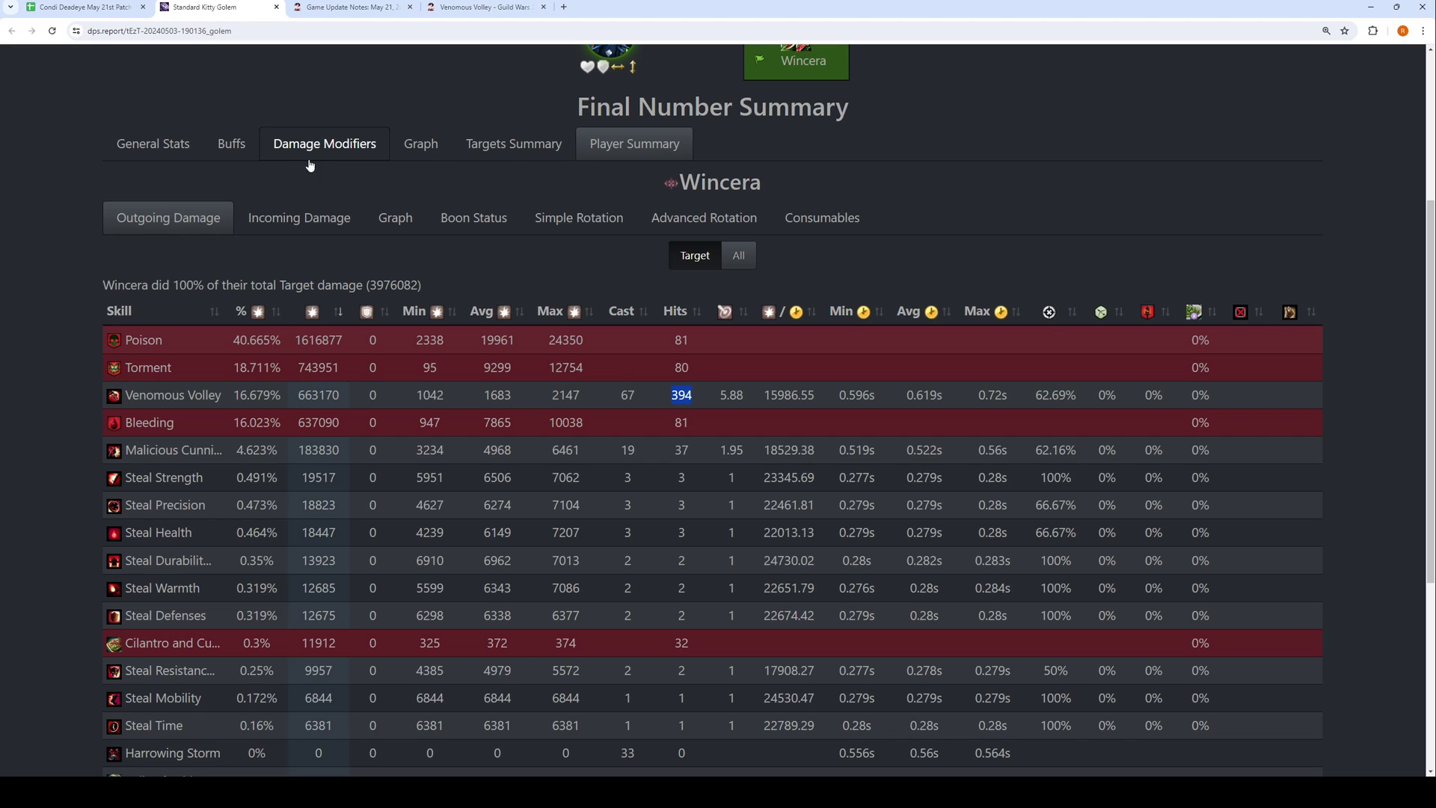
pyautogui.scroll(4, 779, 328)
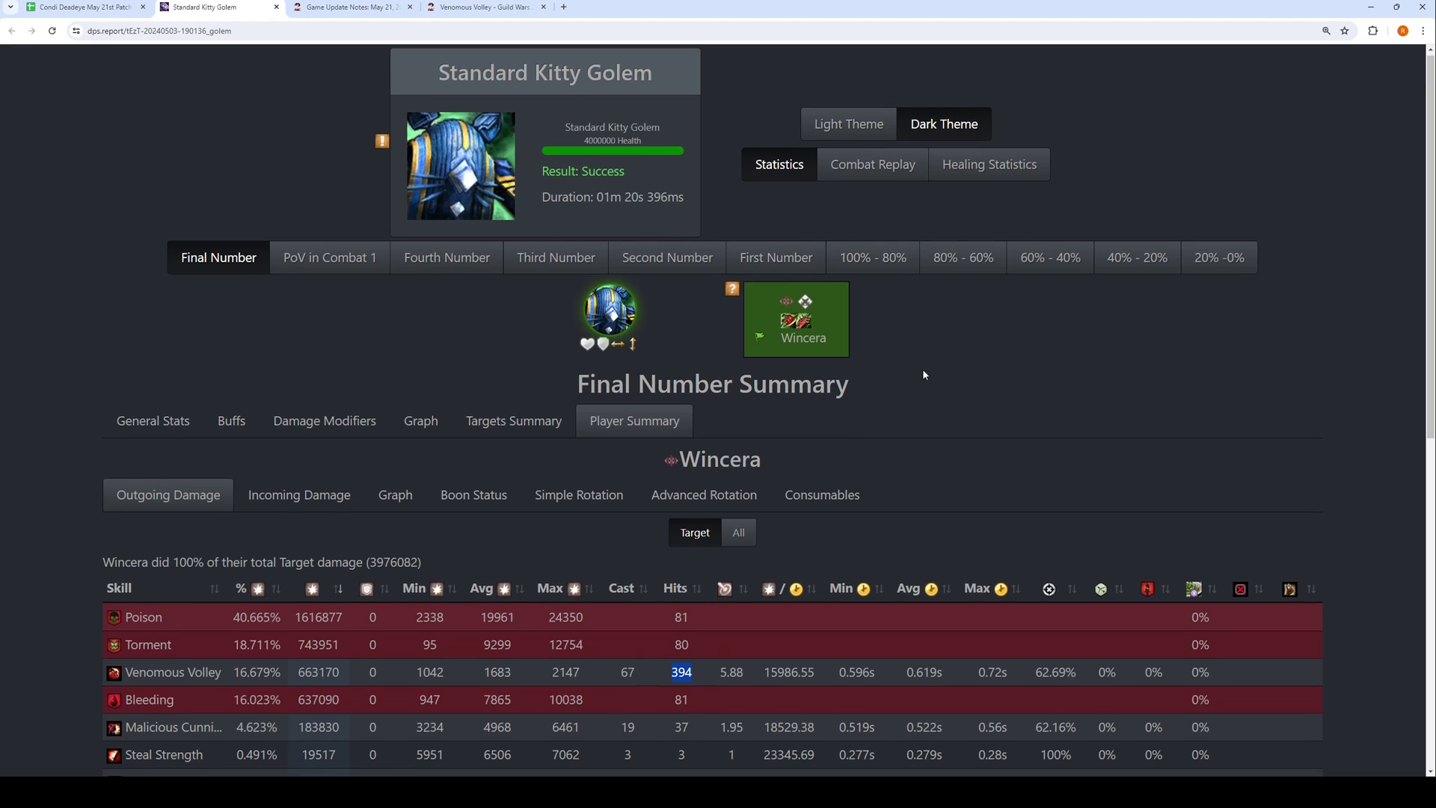
pyautogui.scroll(-2, 873, 360)
pyautogui.click(60, 19)
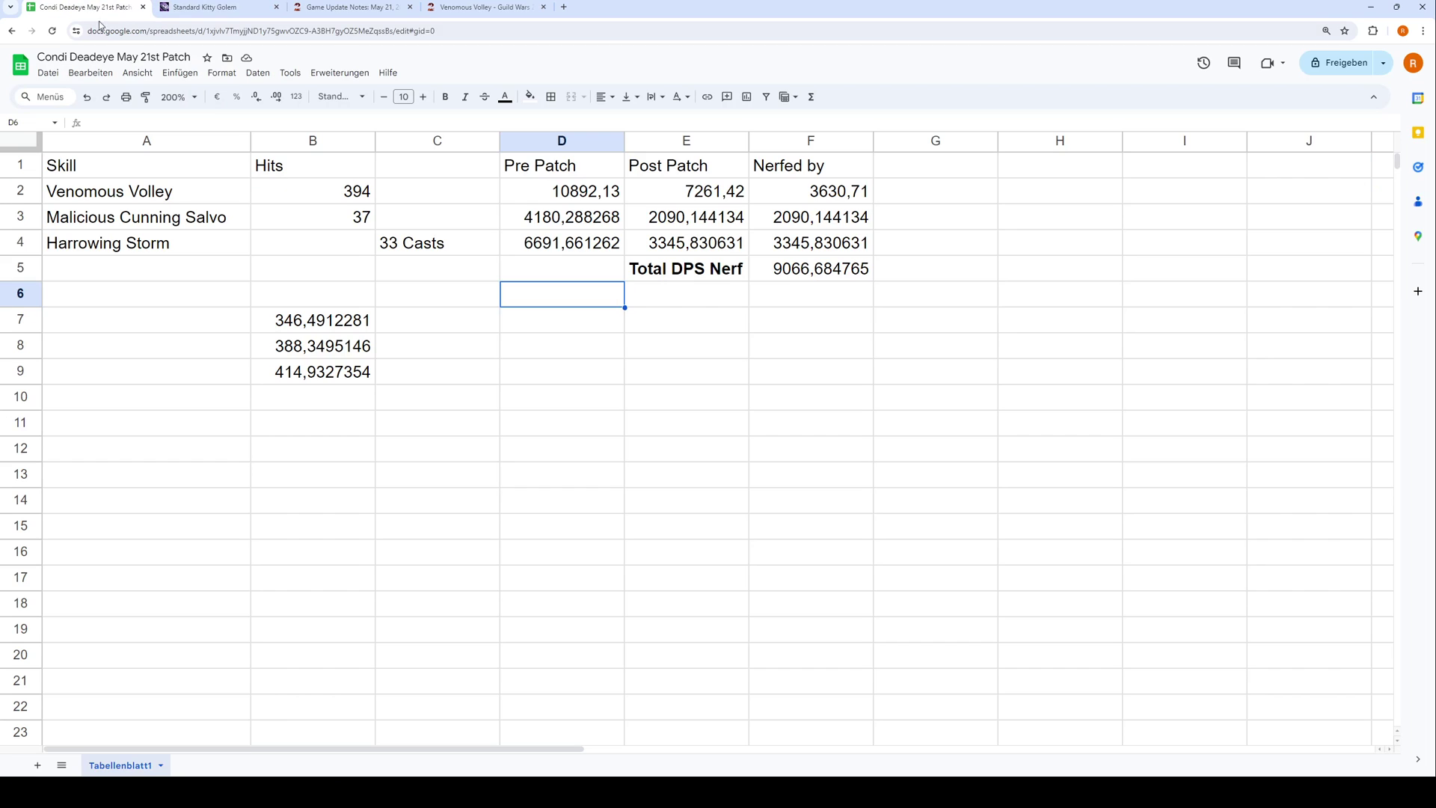
pyautogui.click(350, 190)
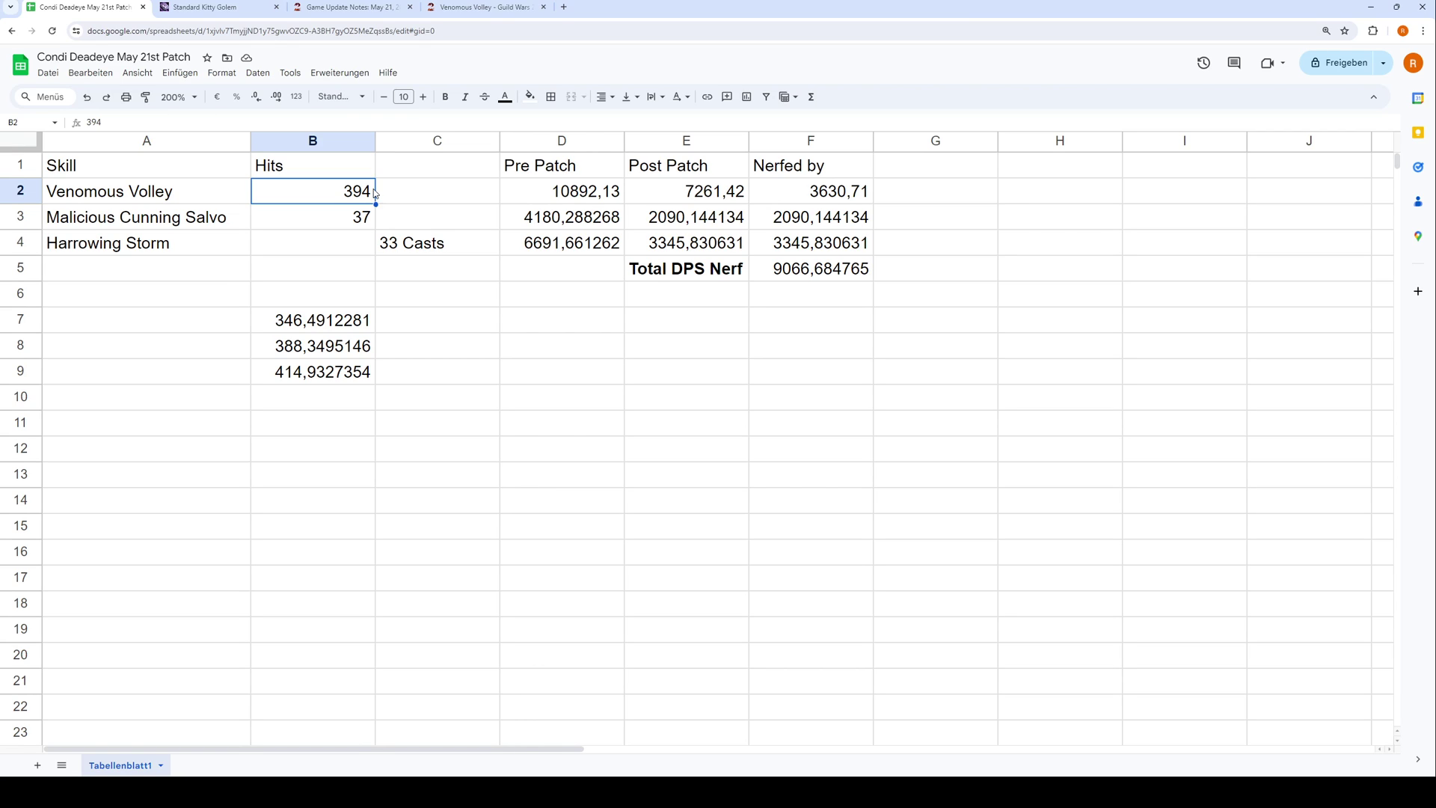
# Step: Review the Venomous Volley skill data on the wiki and the 2*3 and B2 terms of the pre-patch formula in D2
pyautogui.click(473, 13)
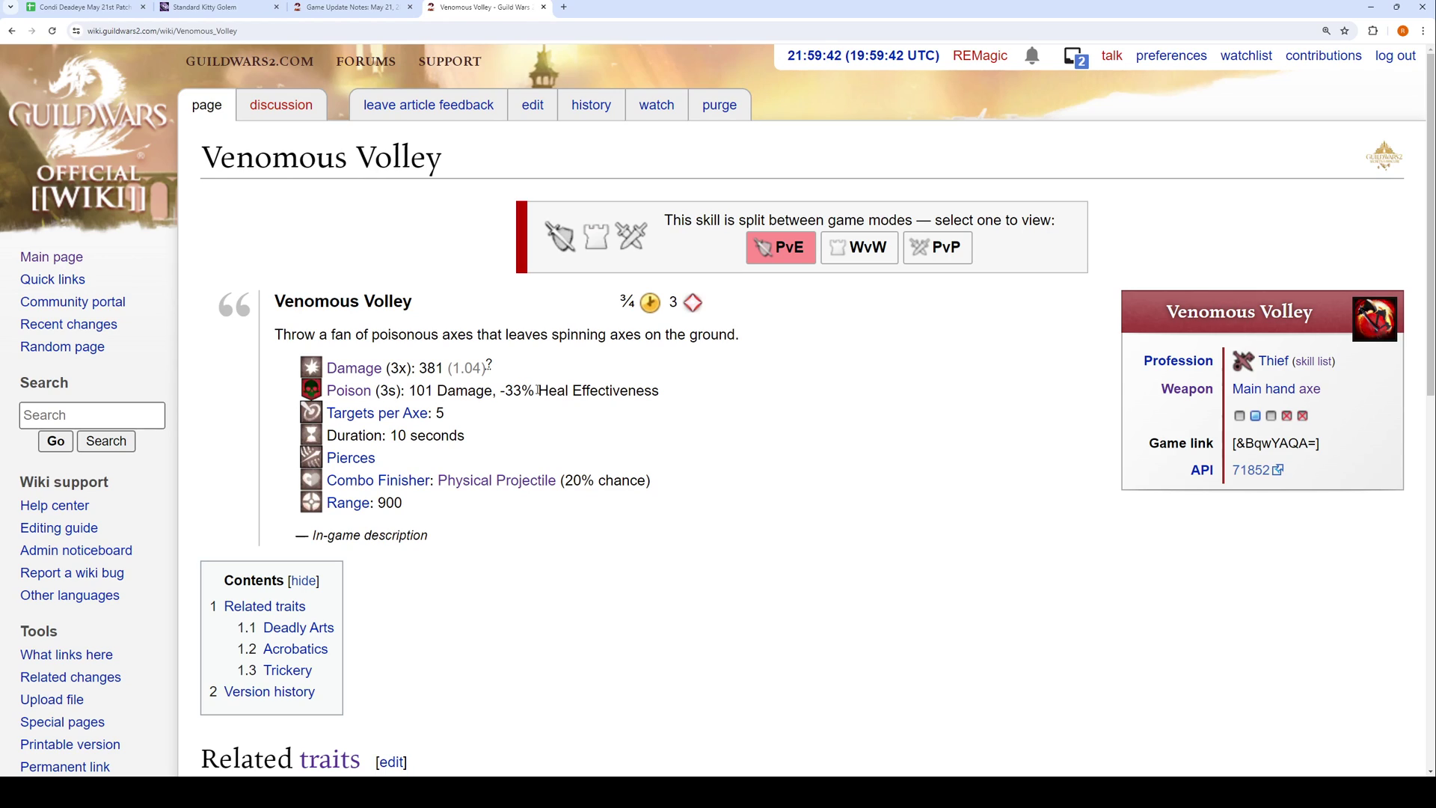
pyautogui.click(86, 7)
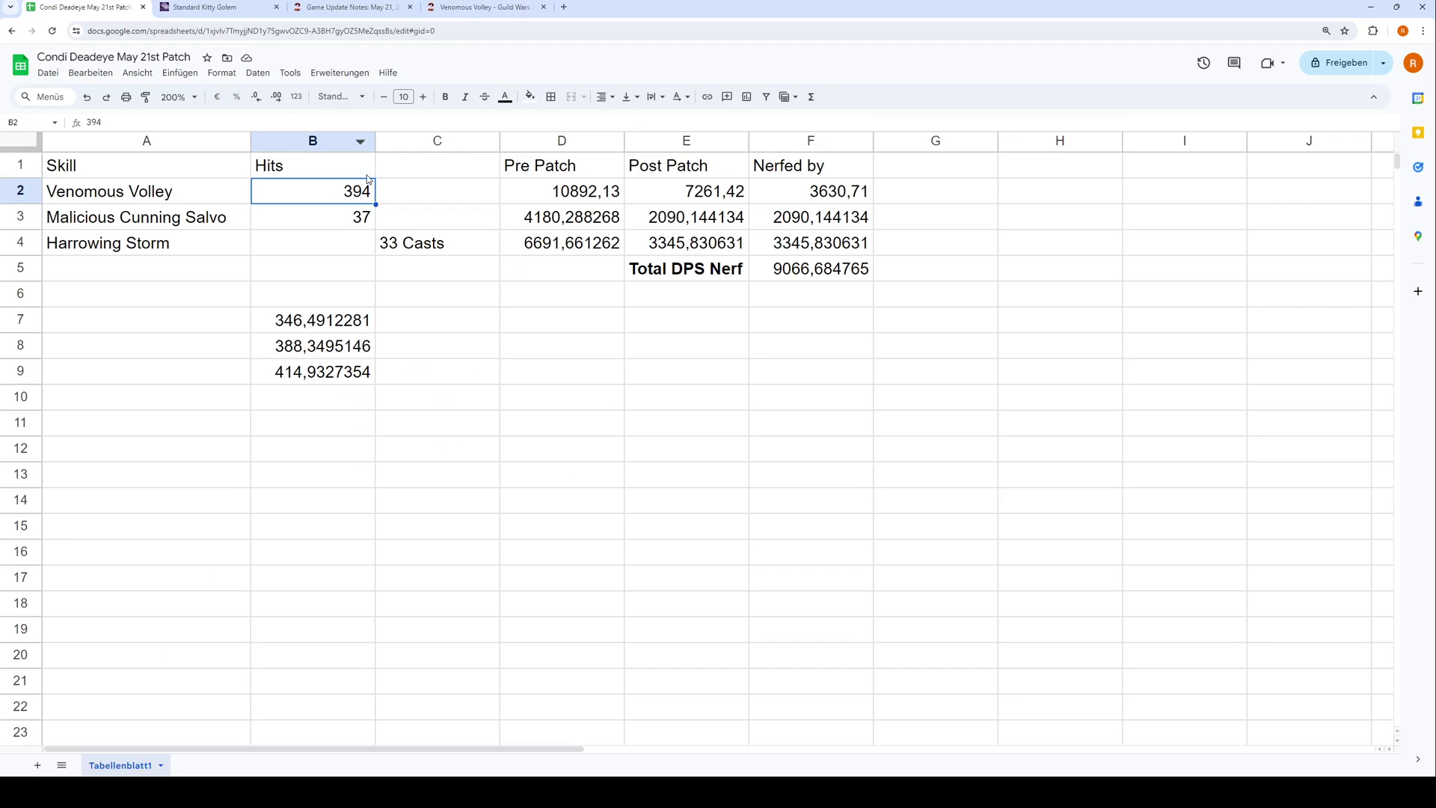
pyautogui.click(540, 194)
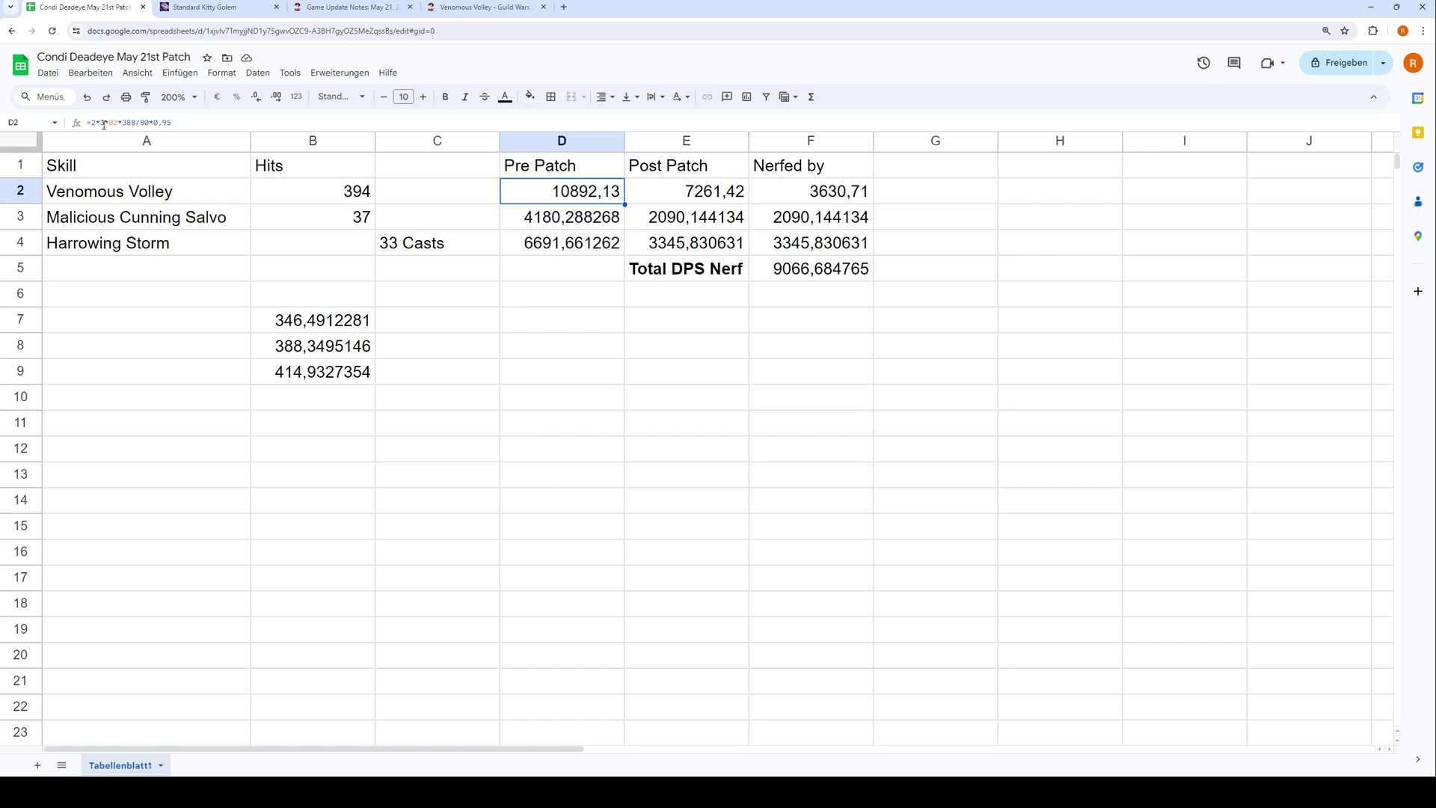
pyautogui.moveTo(105, 123); pyautogui.dragTo(91, 123)
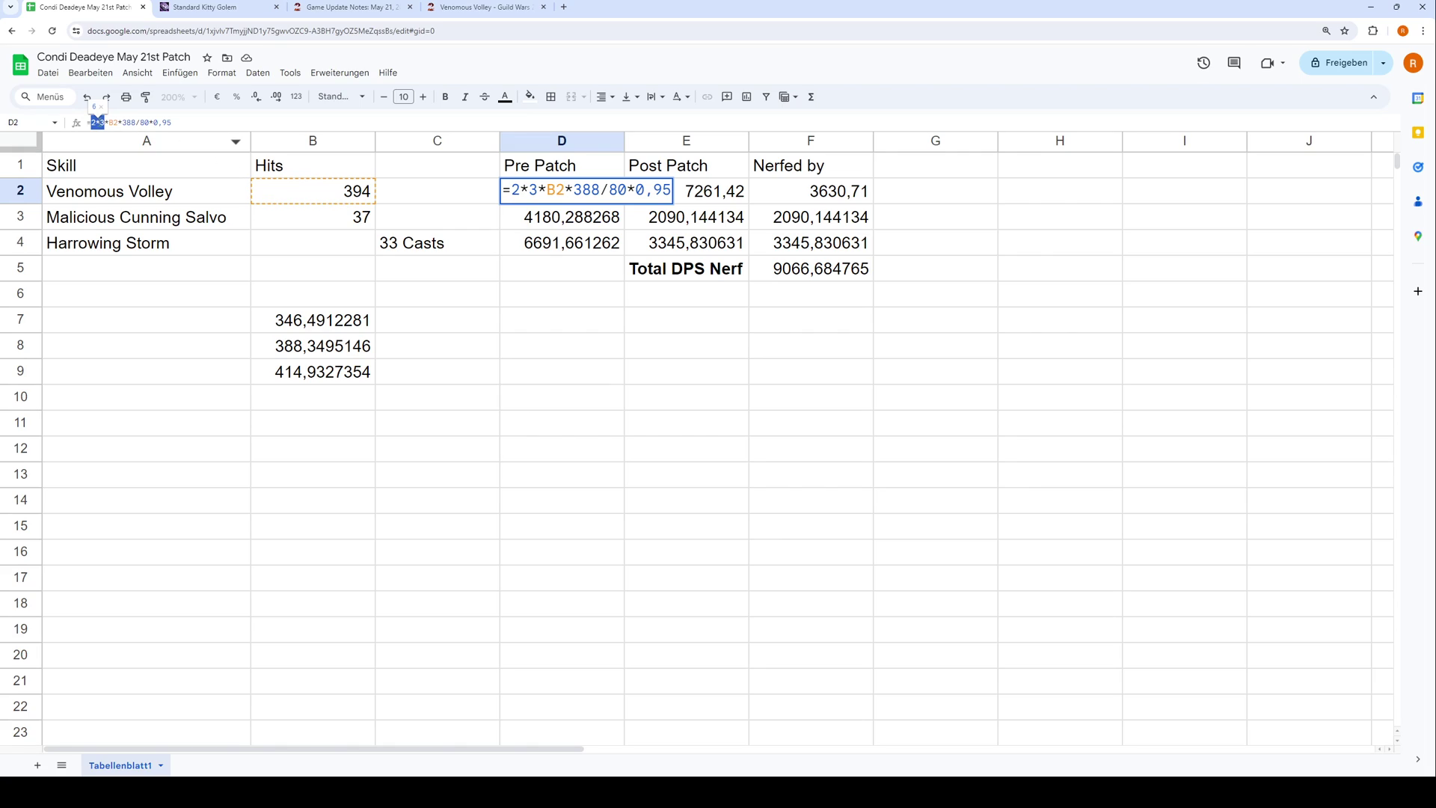
pyautogui.click(114, 120)
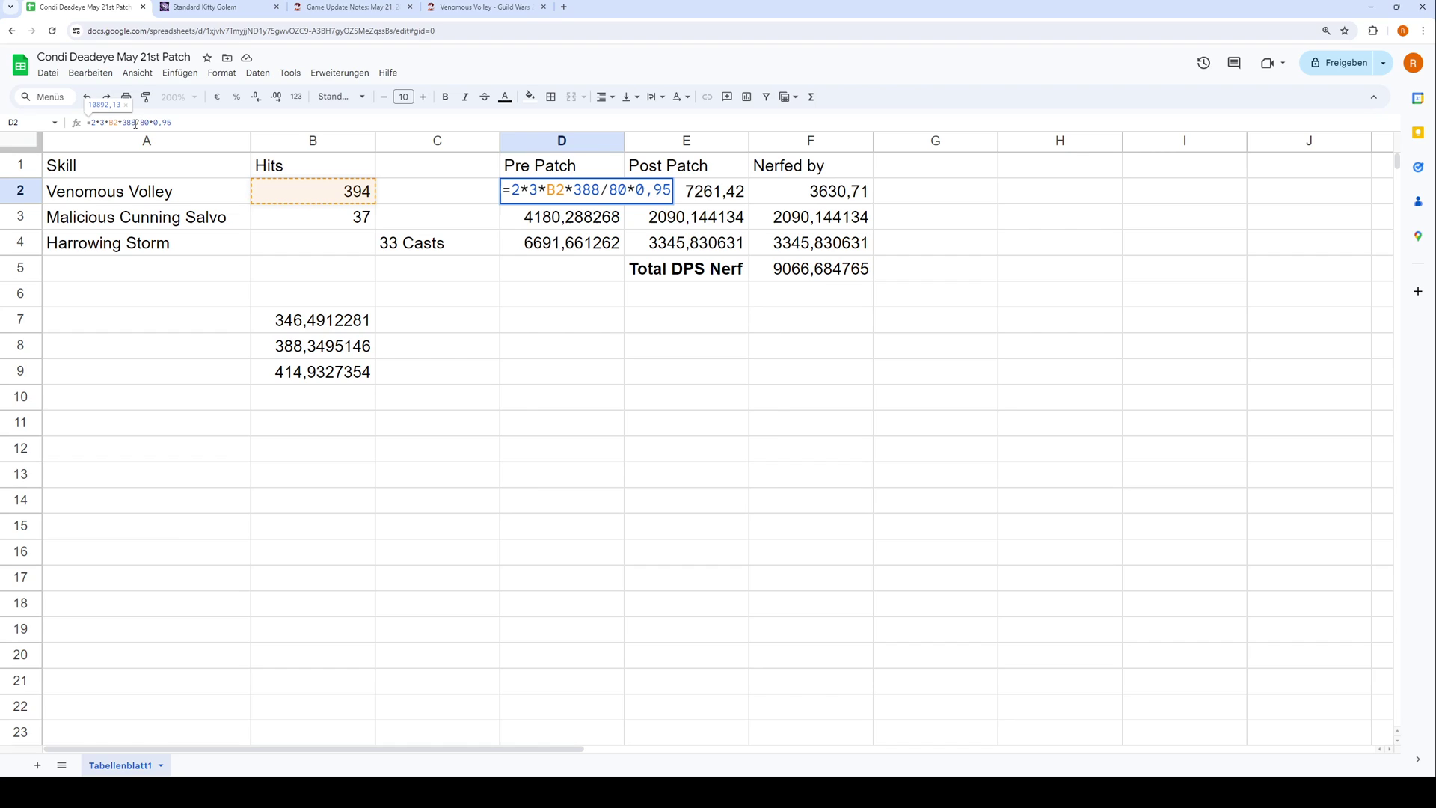
# Step: Check the fight duration in the golem combat log and return to the formula in the spreadsheet
pyautogui.click(208, 7)
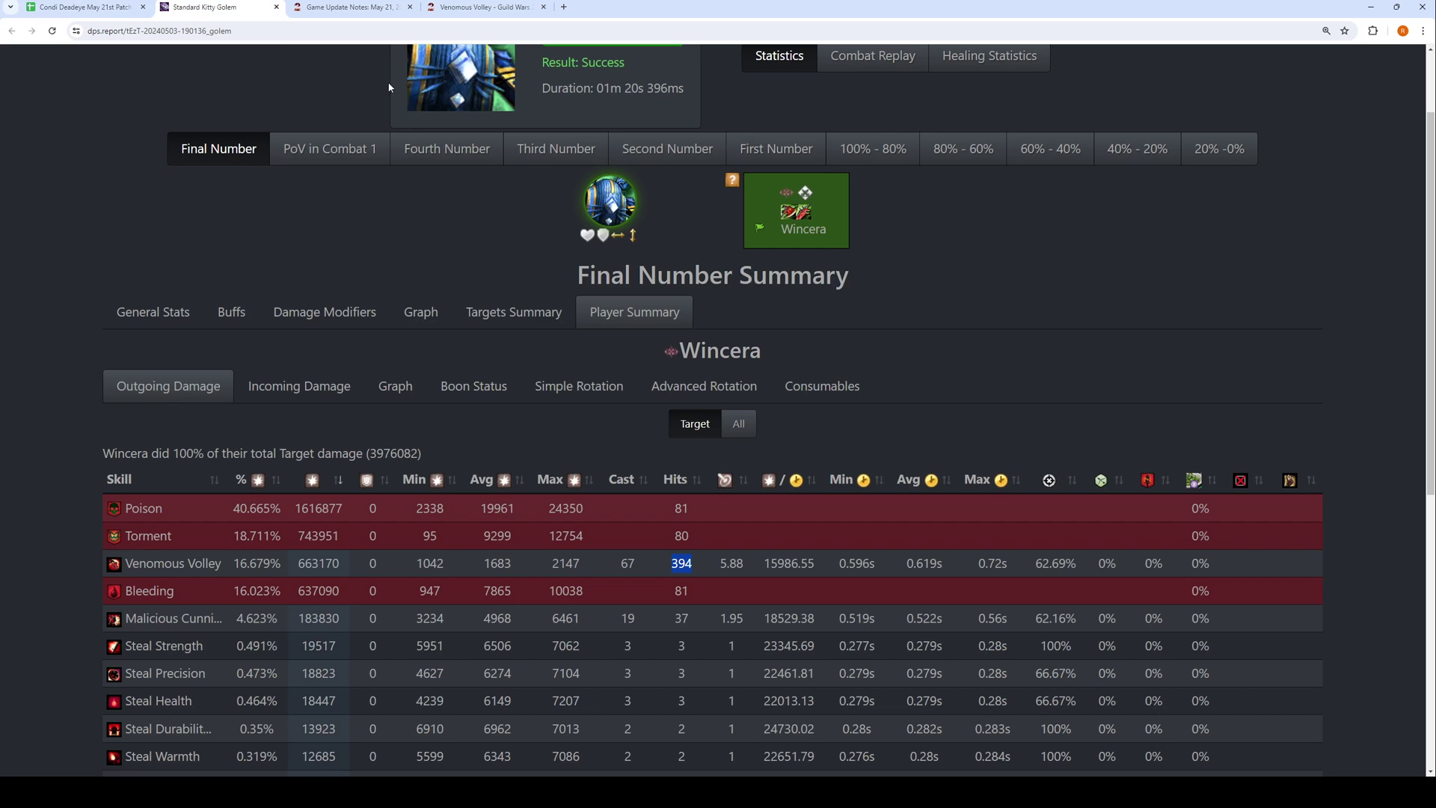
pyautogui.scroll(2, 725, 206)
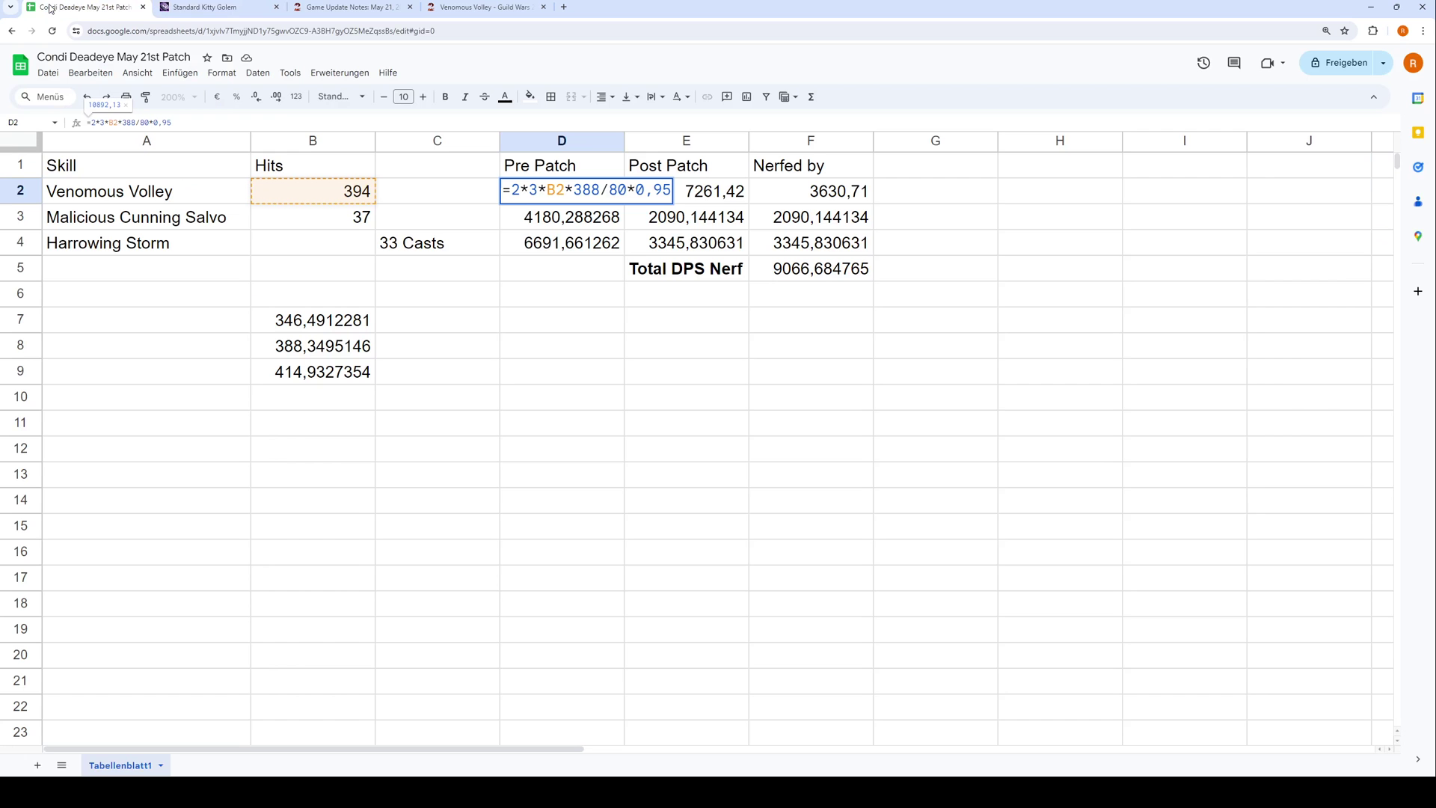
pyautogui.click(82, 7)
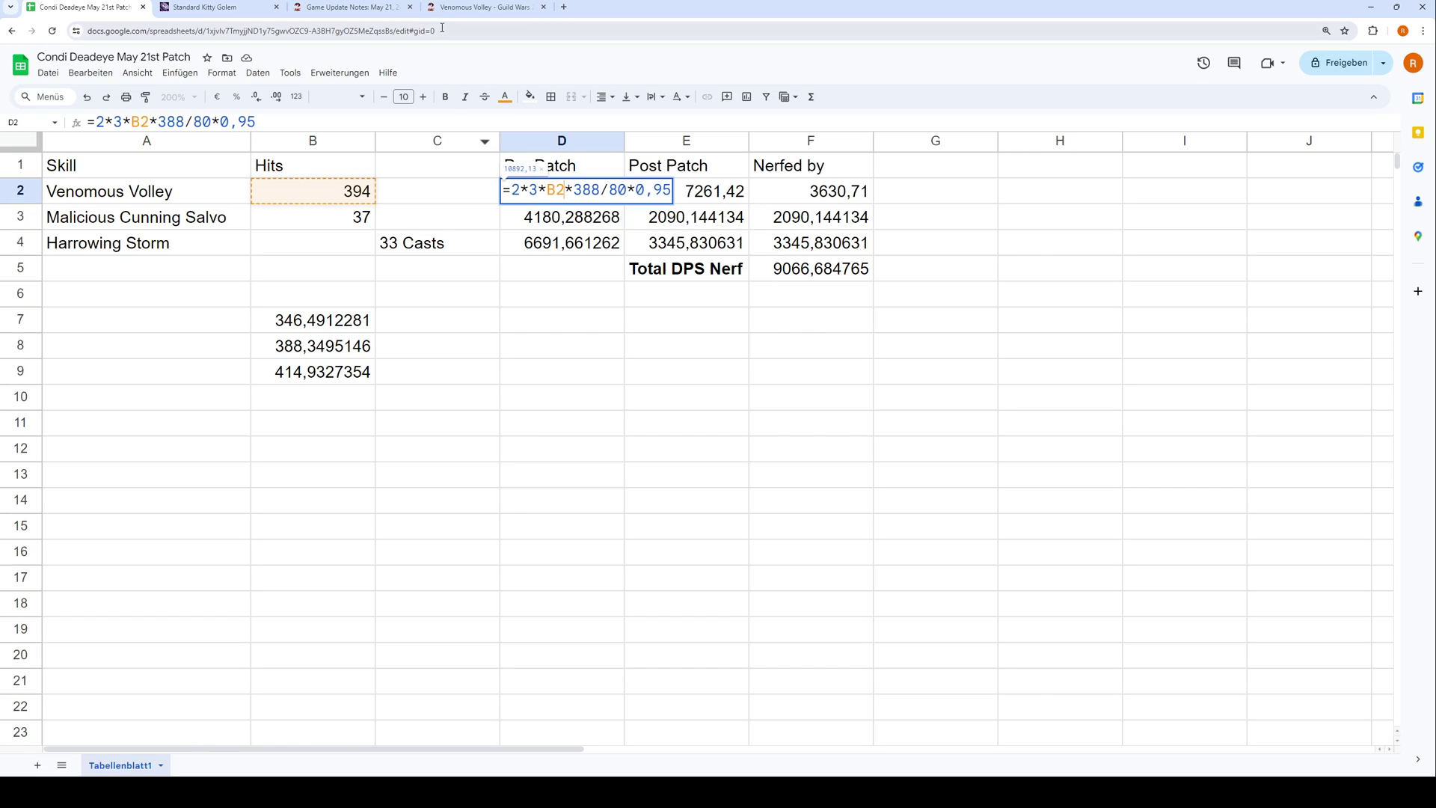
# Step: Examine the poison DPS in the combat log's player summary and the golem's average condition stacks in its buff status
pyautogui.click(209, 15)
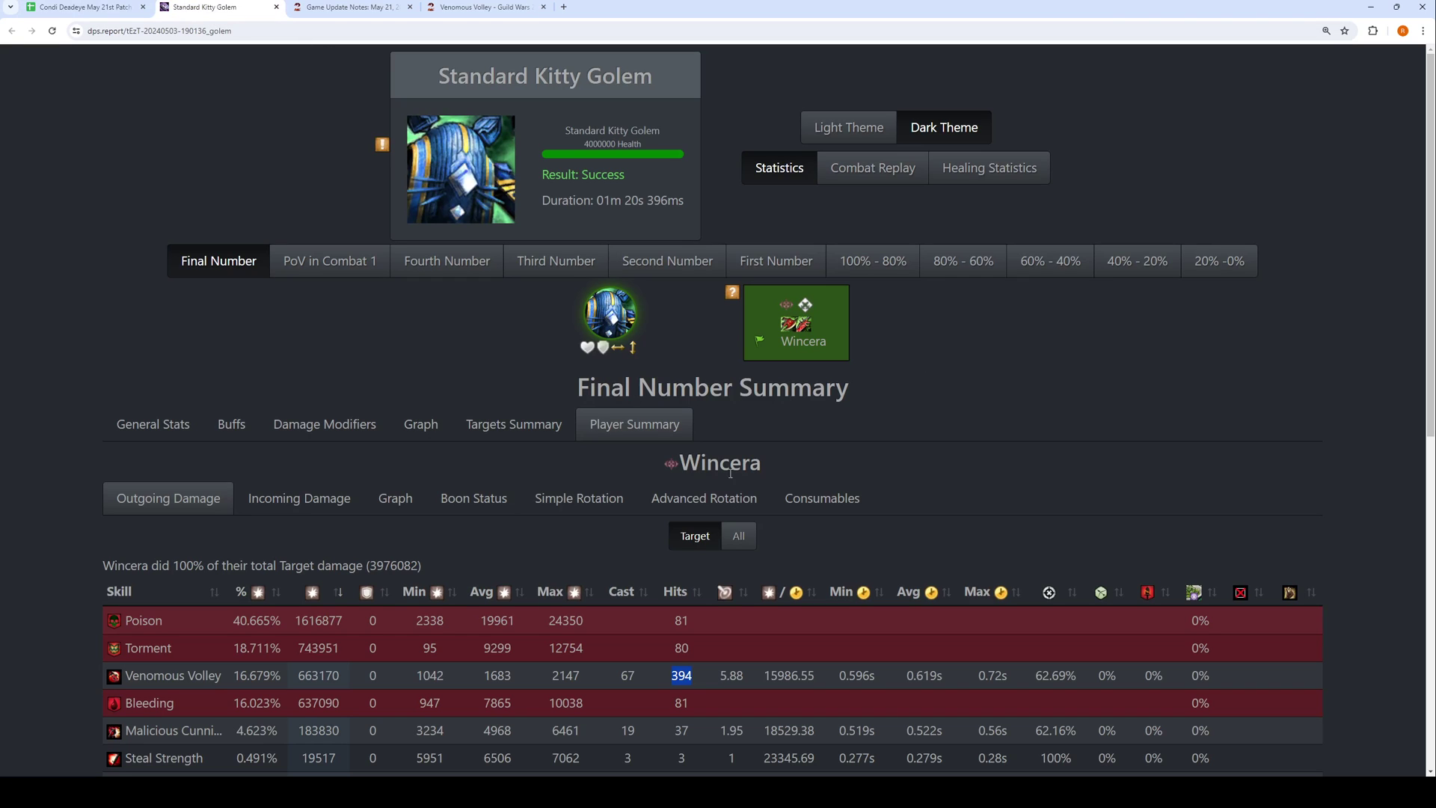
pyautogui.scroll(-2, 702, 480)
pyautogui.click(441, 468)
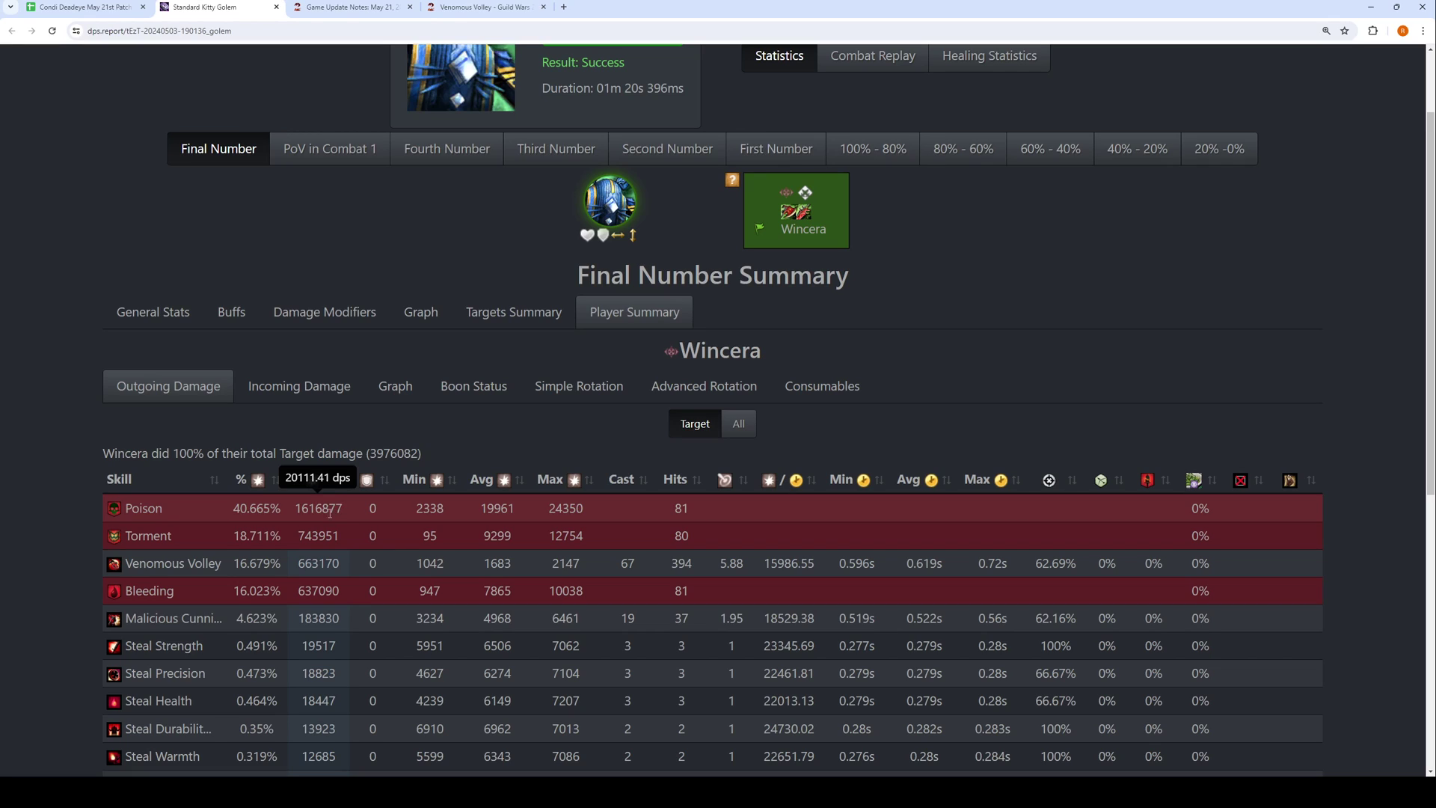
pyautogui.click(513, 312)
pyautogui.click(703, 534)
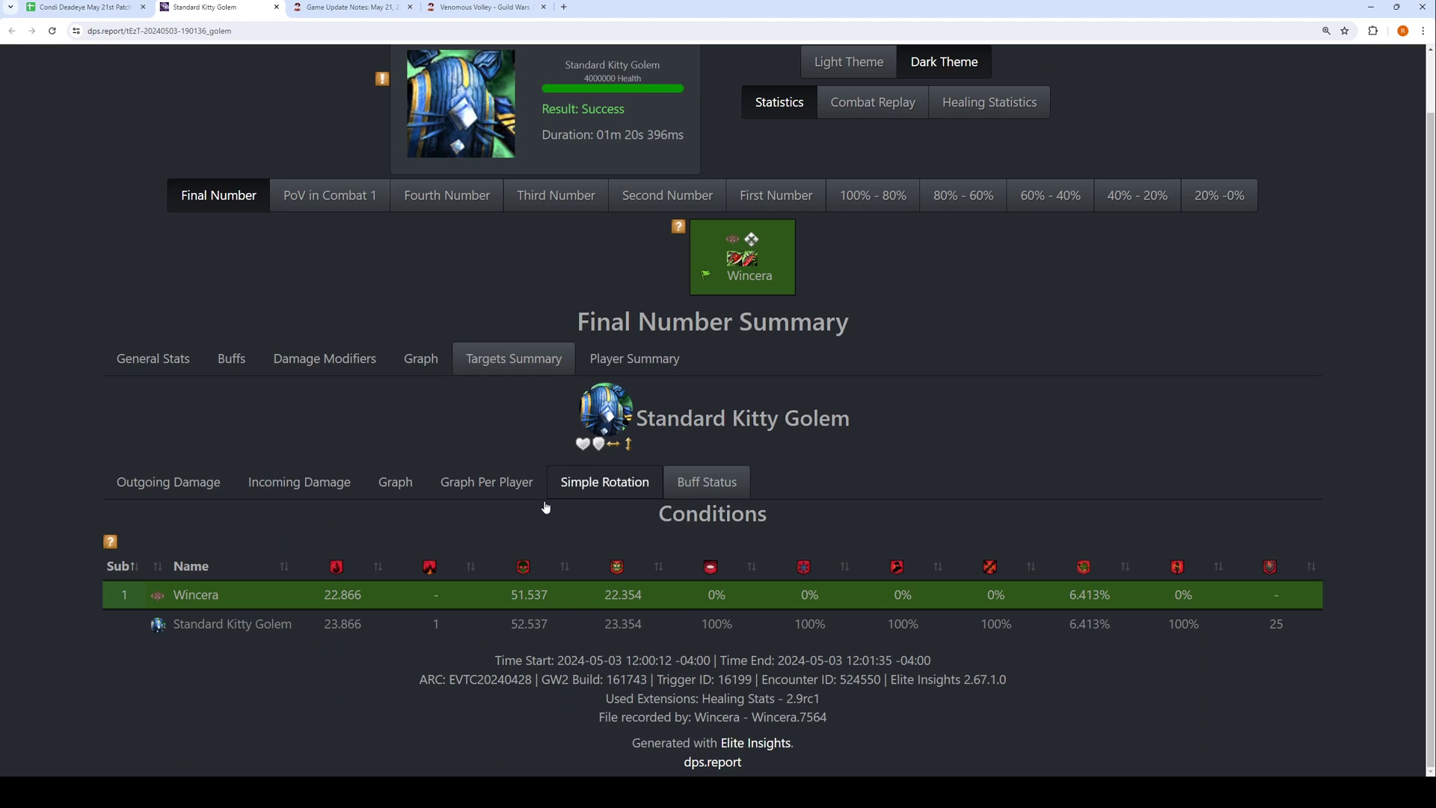
pyautogui.moveTo(550, 595)
pyautogui.click(599, 359)
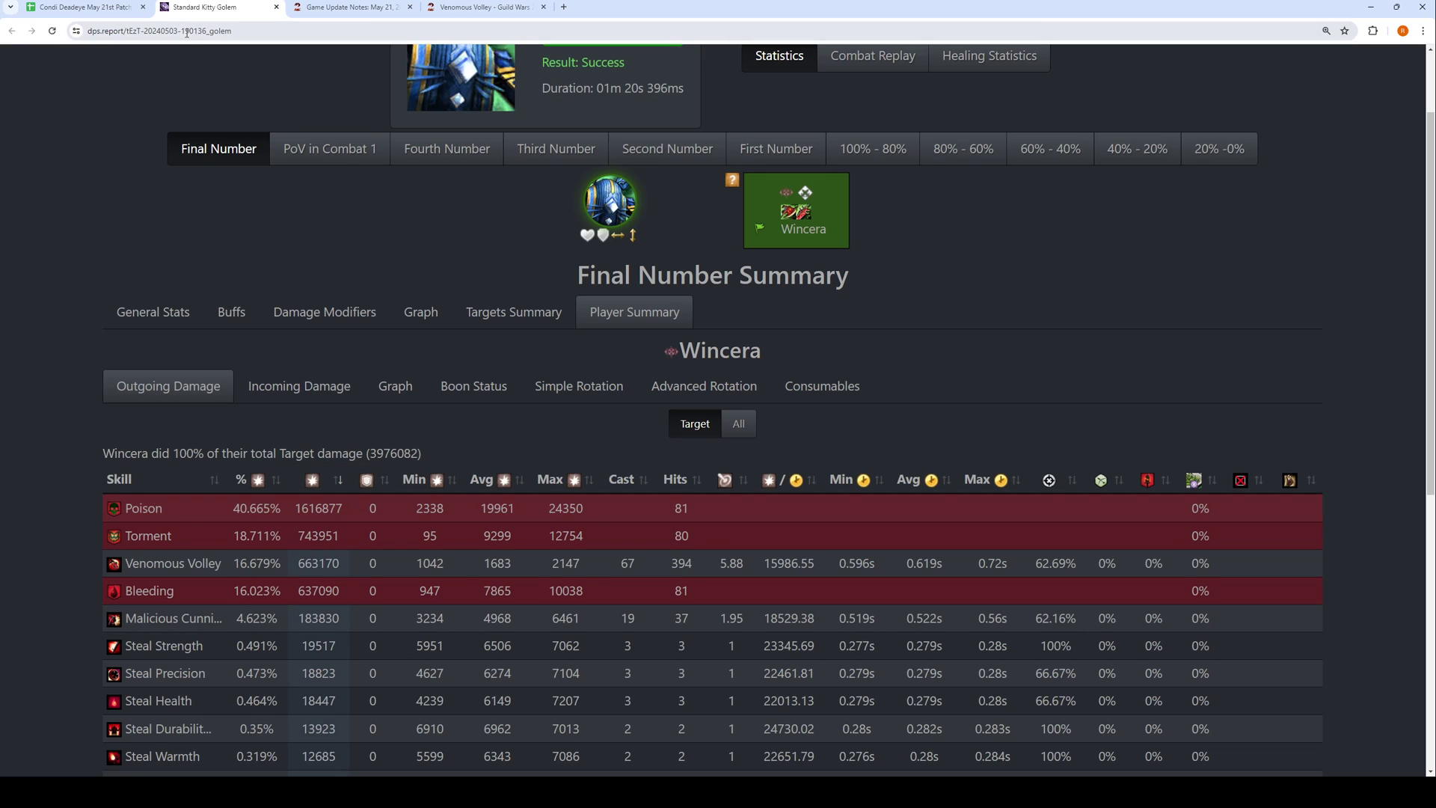
# Step: Change the poison damage per stack formula in spreadsheet cell B8 to =20111/51,5
pyautogui.hotkey('ctrl', 'pageup')
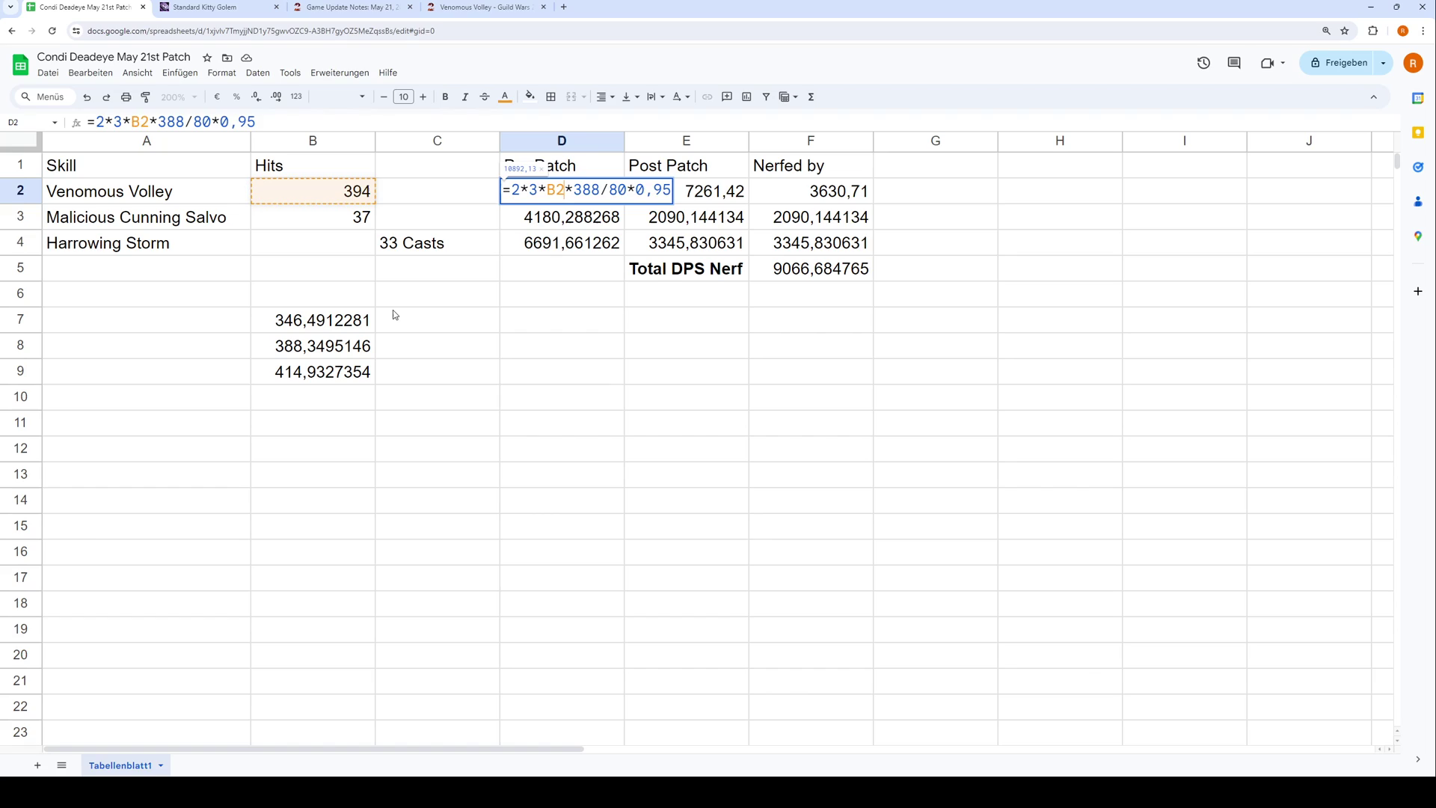
pyautogui.press('Return')
pyautogui.click(325, 332)
pyautogui.click(312, 346)
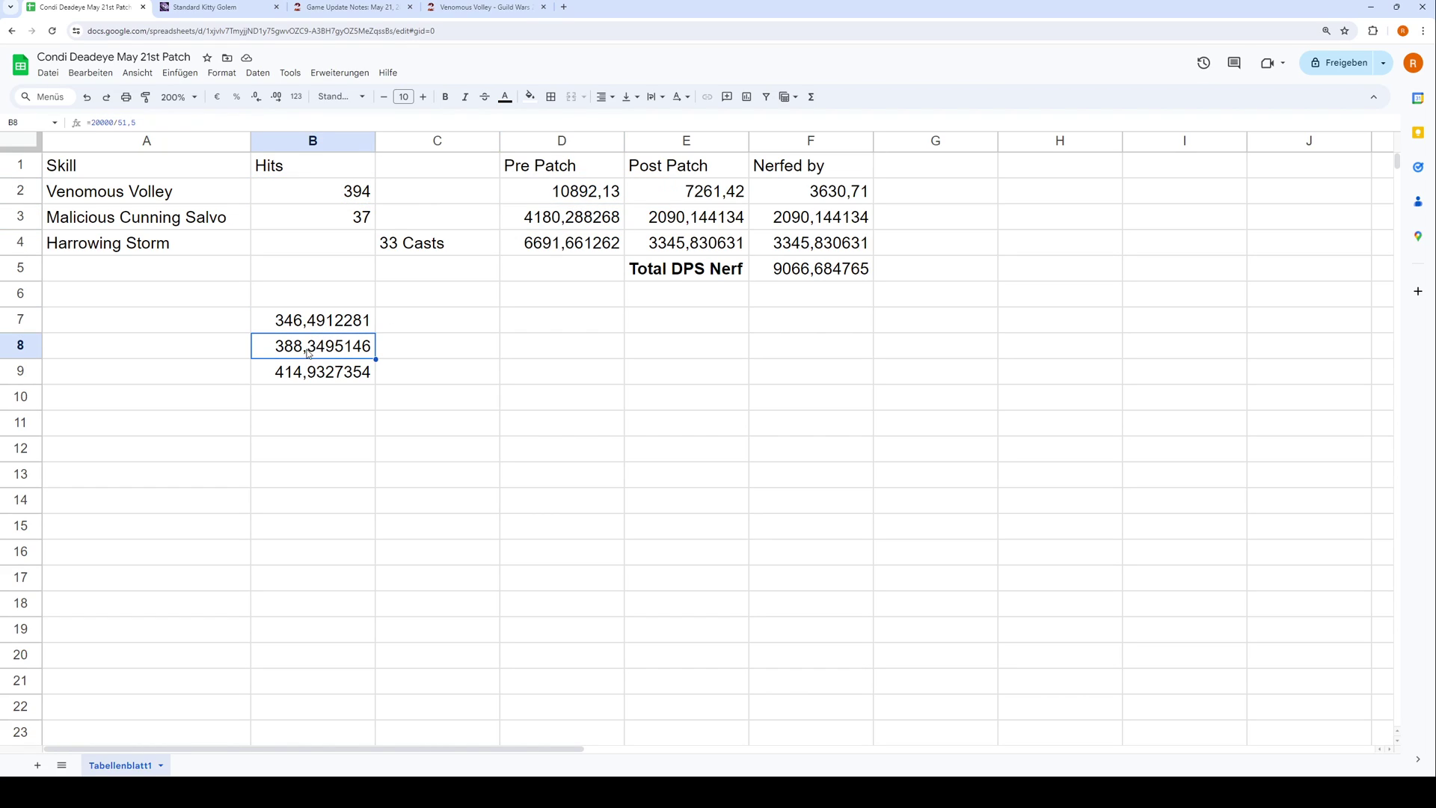
pyautogui.click(103, 122)
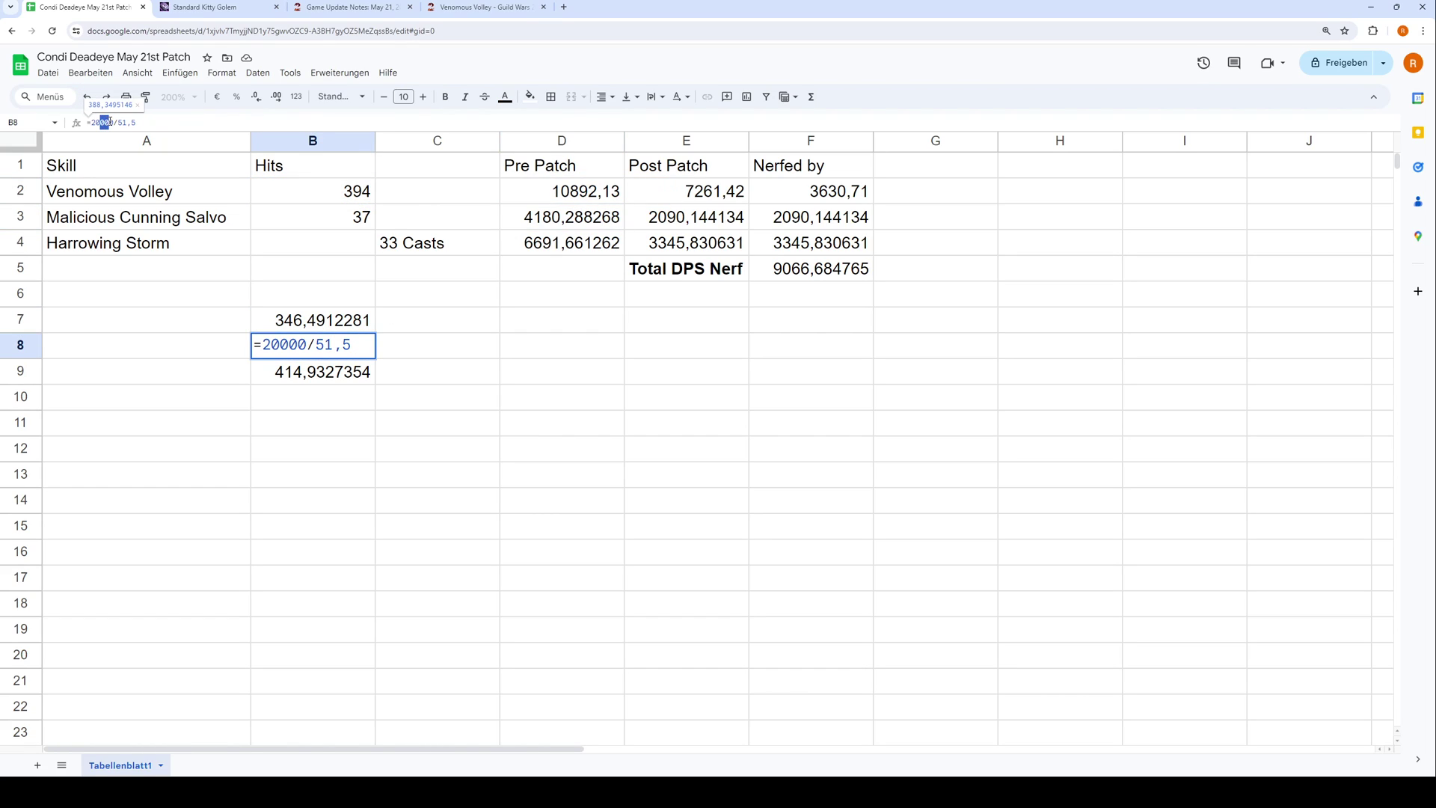
pyautogui.press('BackSpace')
pyautogui.press('BackSpace')
pyautogui.press('BackSpace')
pyautogui.write('111')
pyautogui.press('Return')
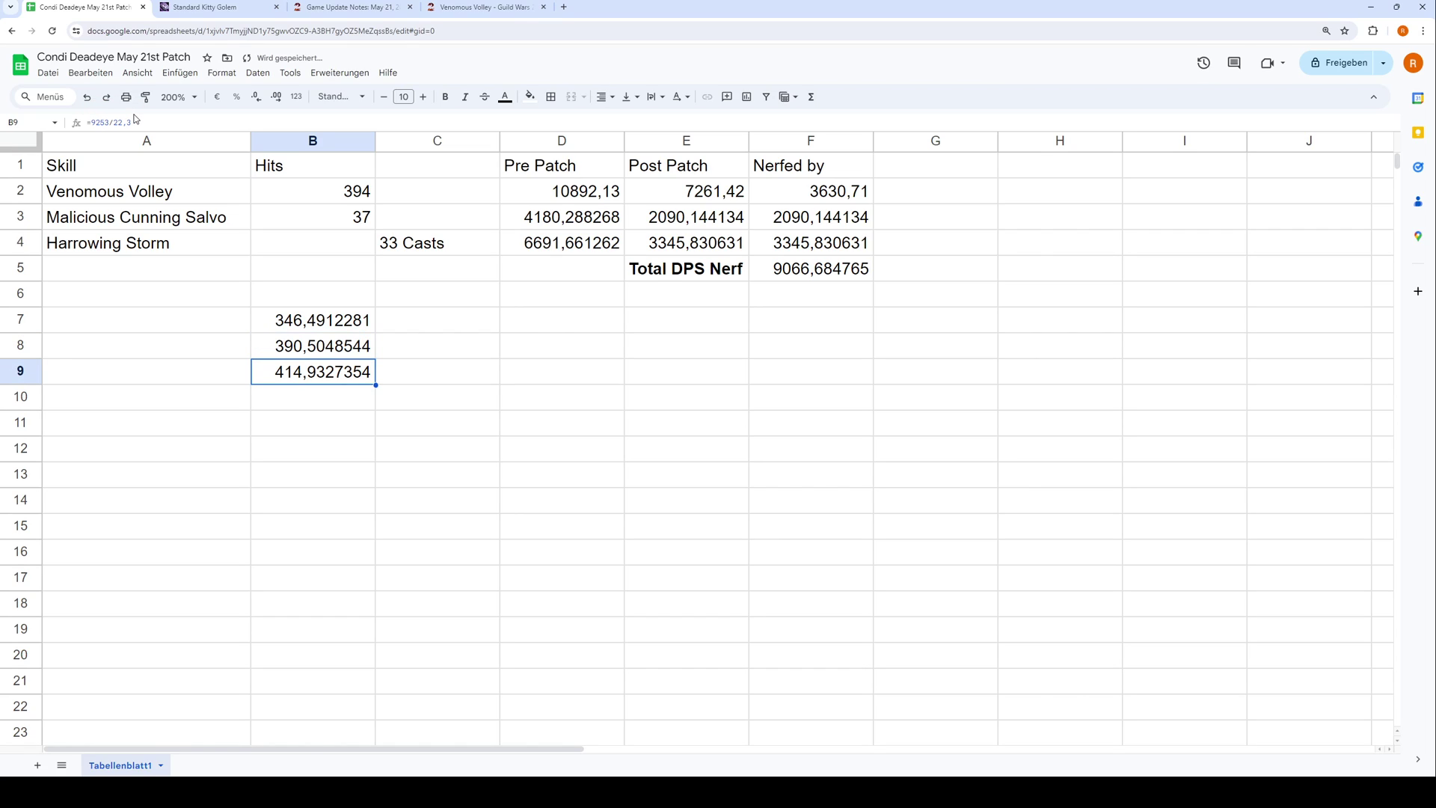
# Step: Set the poison damage per stack in the Venomous Volley pre-patch formula in D2 to 390
pyautogui.click(330, 351)
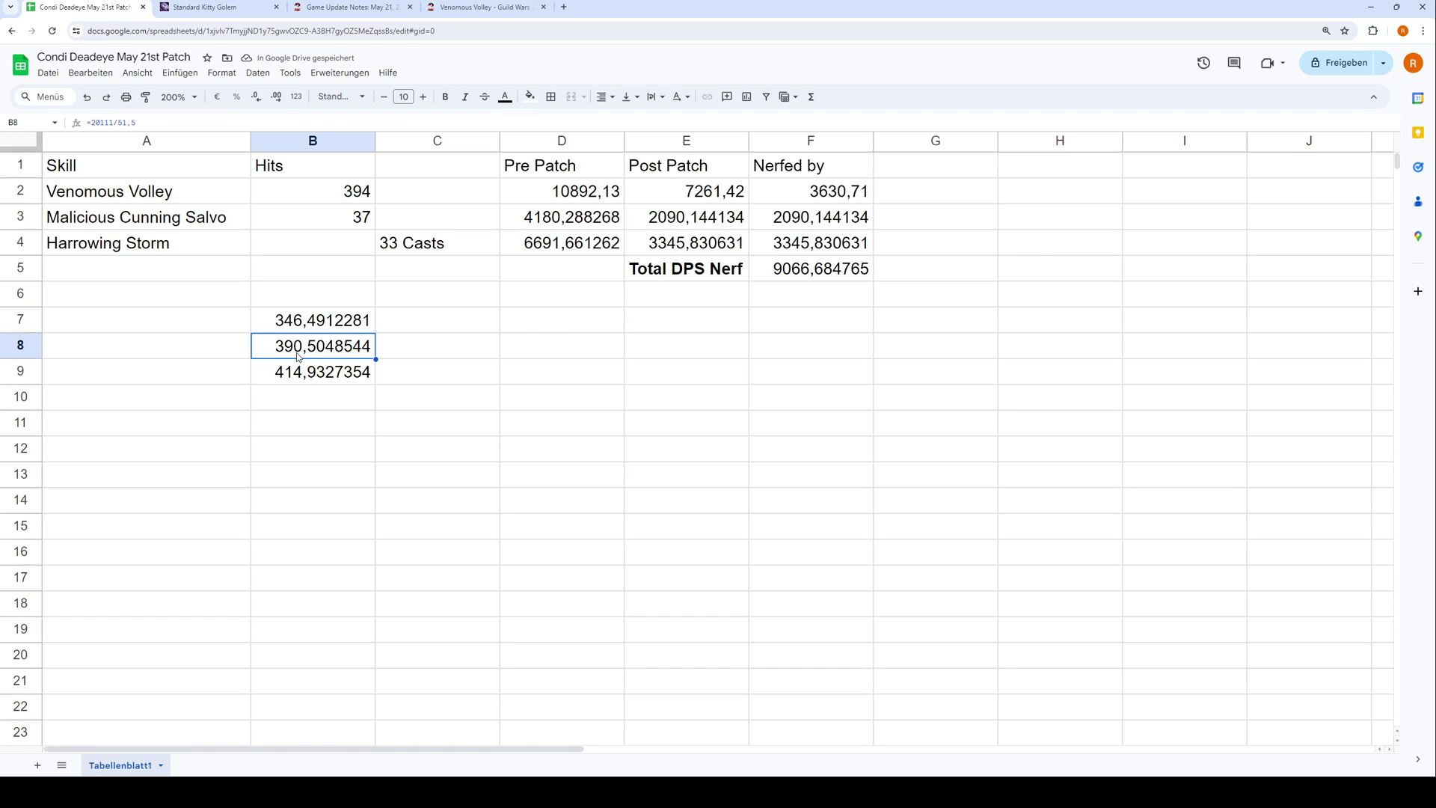
pyautogui.click(601, 200)
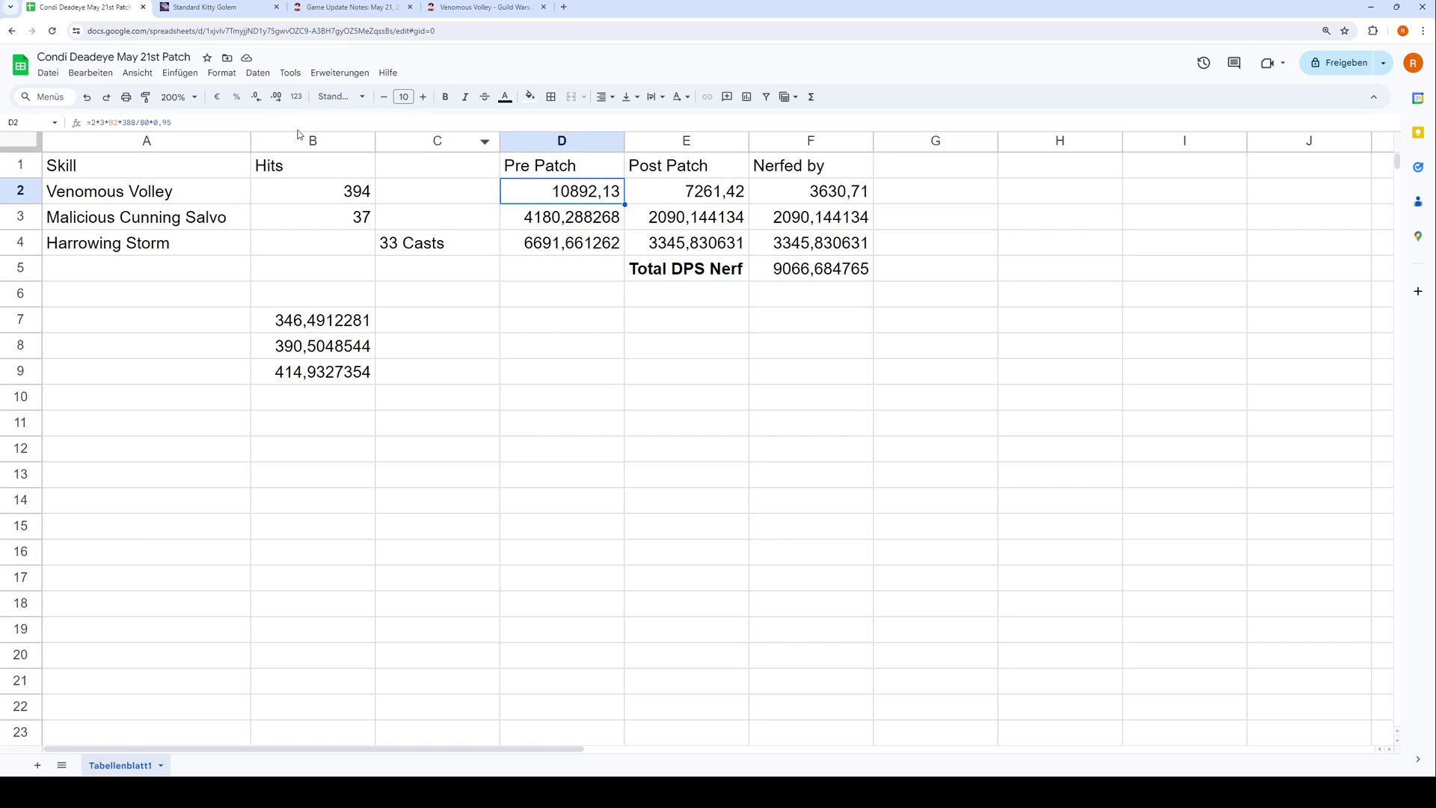
pyautogui.click(134, 122)
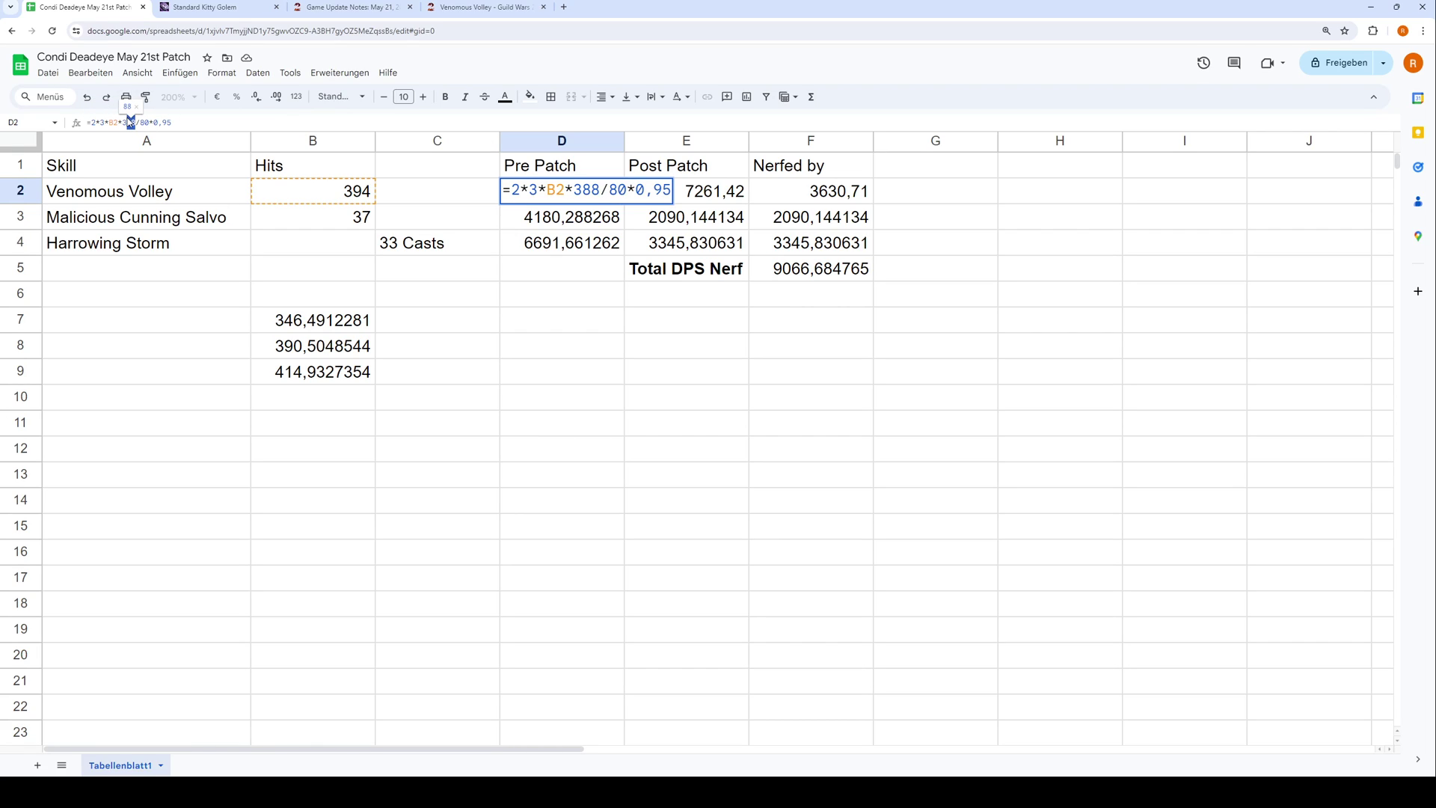
pyautogui.write('90')
pyautogui.press('Return')
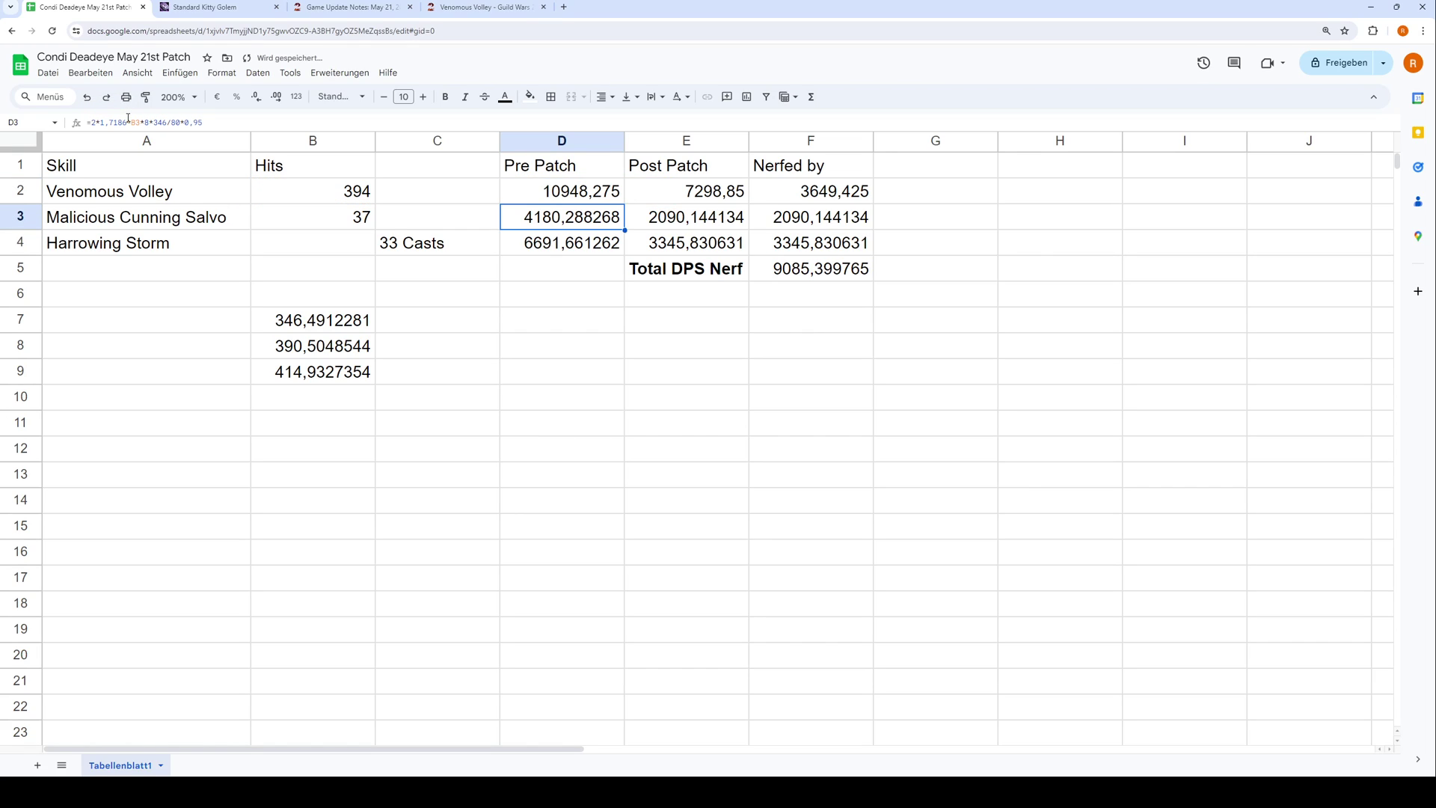
# Step: Examine the 0,95 multiplier at the end of the Venomous Volley pre-patch formula in D2
pyautogui.press('Up')
pyautogui.moveTo(172, 122); pyautogui.dragTo(154, 122)
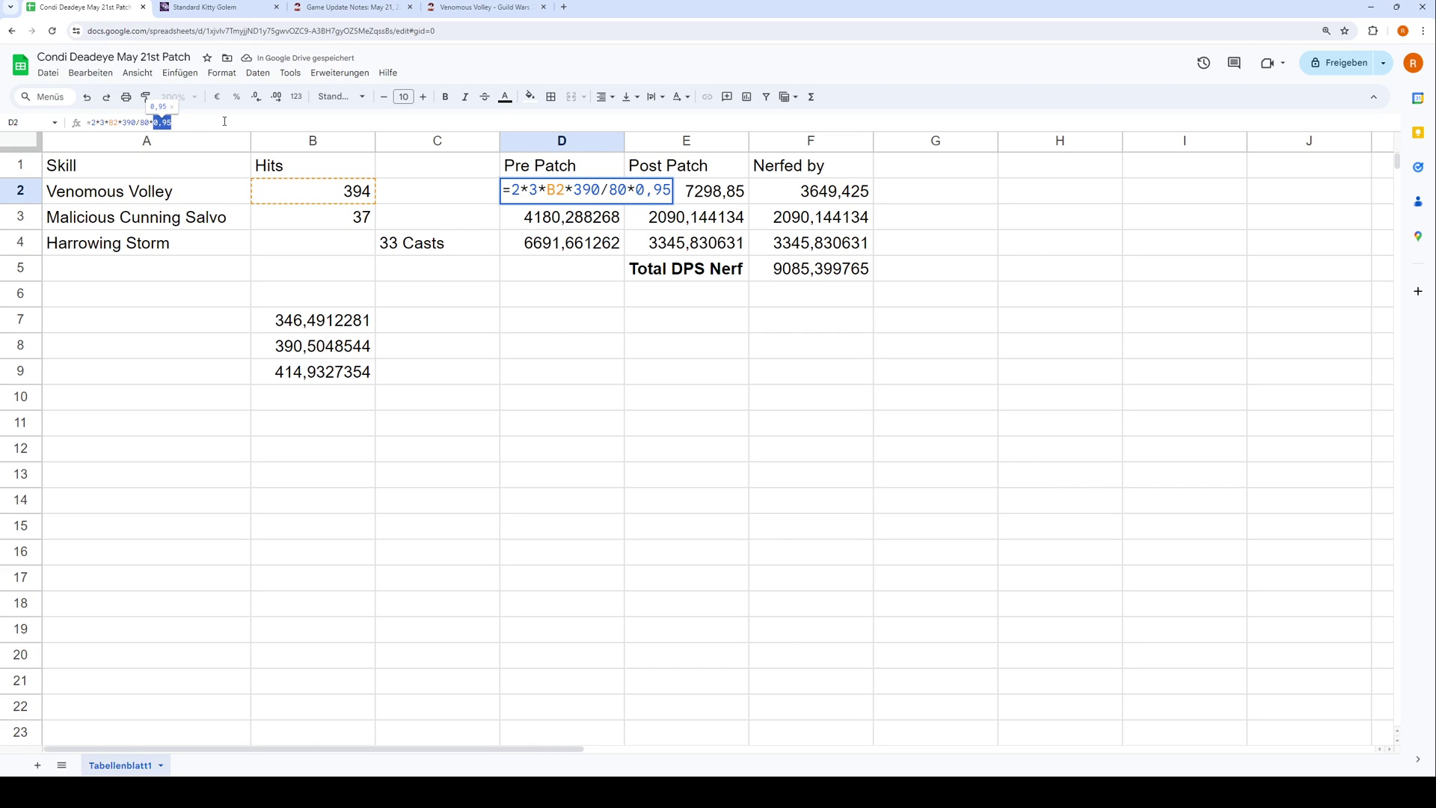
pyautogui.press('Return')
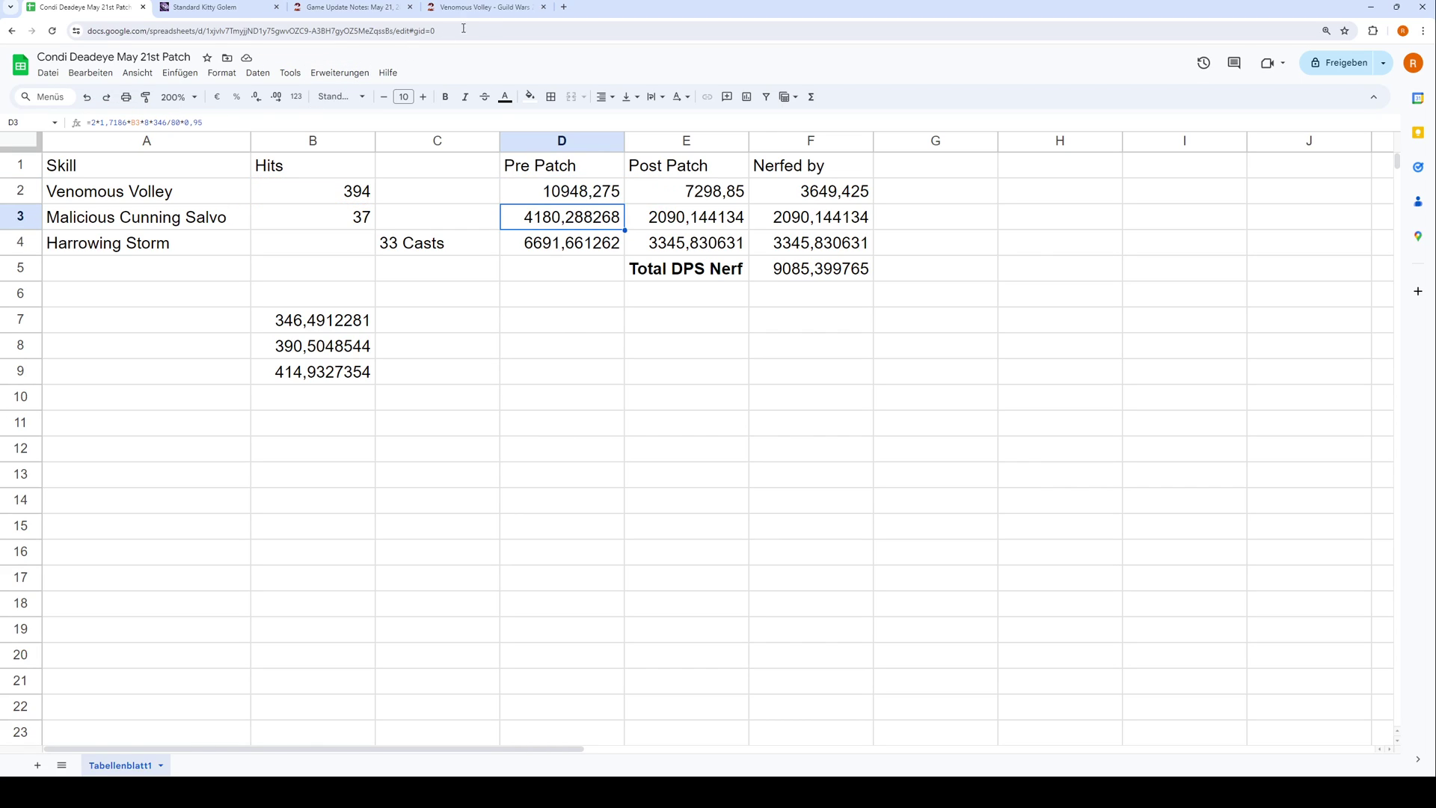
pyautogui.click(543, 198)
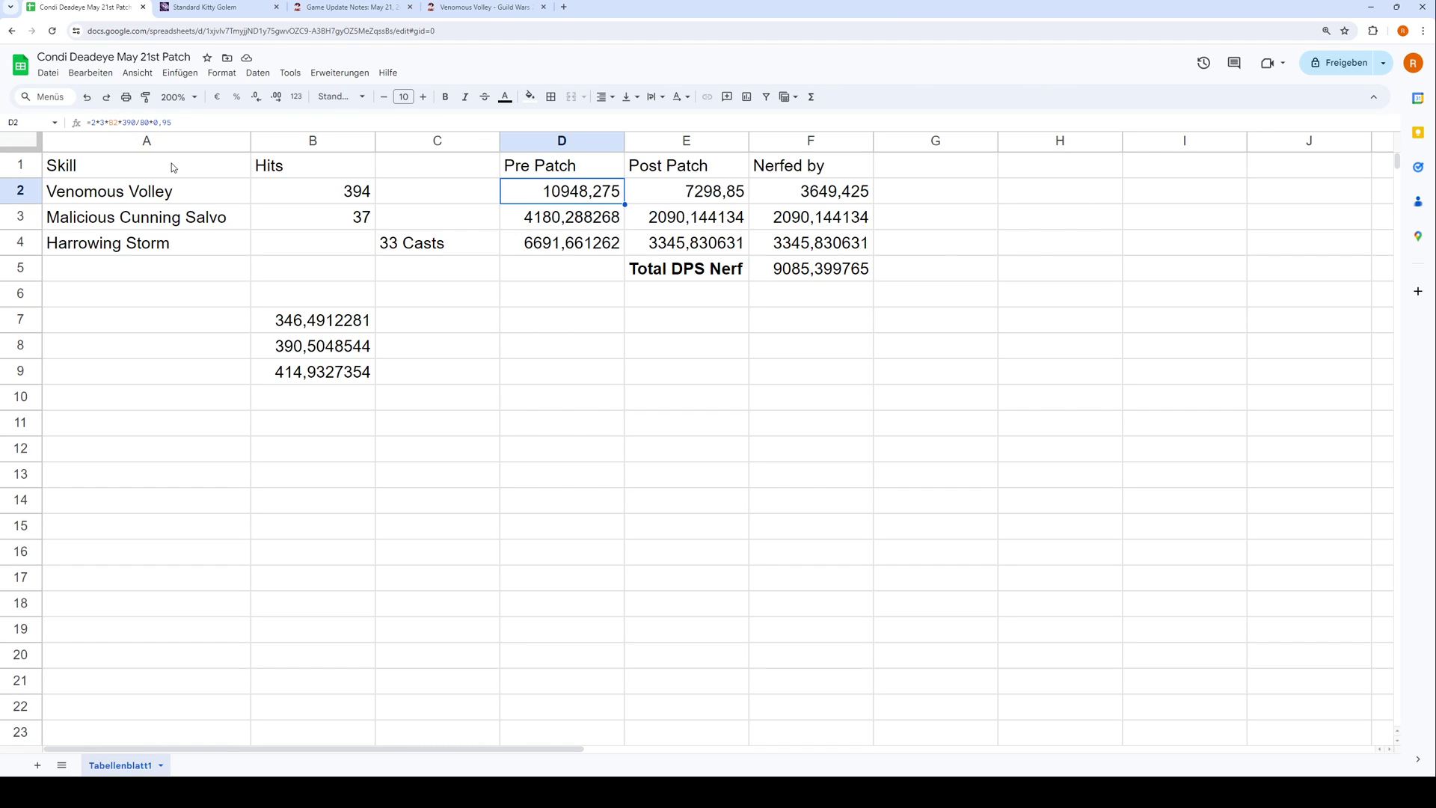
# Step: View the player's simple rotation in the golem combat log and return to the spreadsheet
pyautogui.click(209, 7)
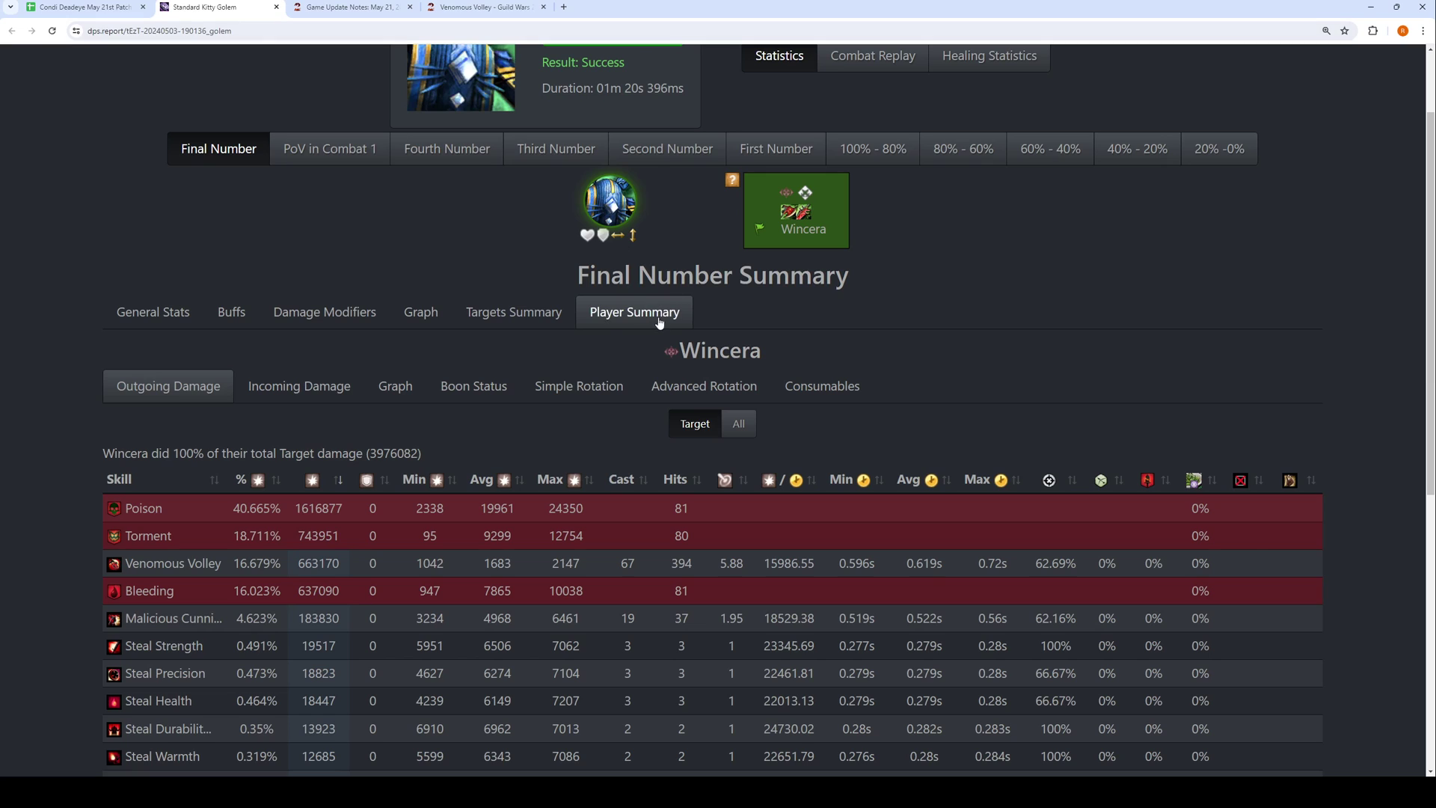
pyautogui.click(579, 386)
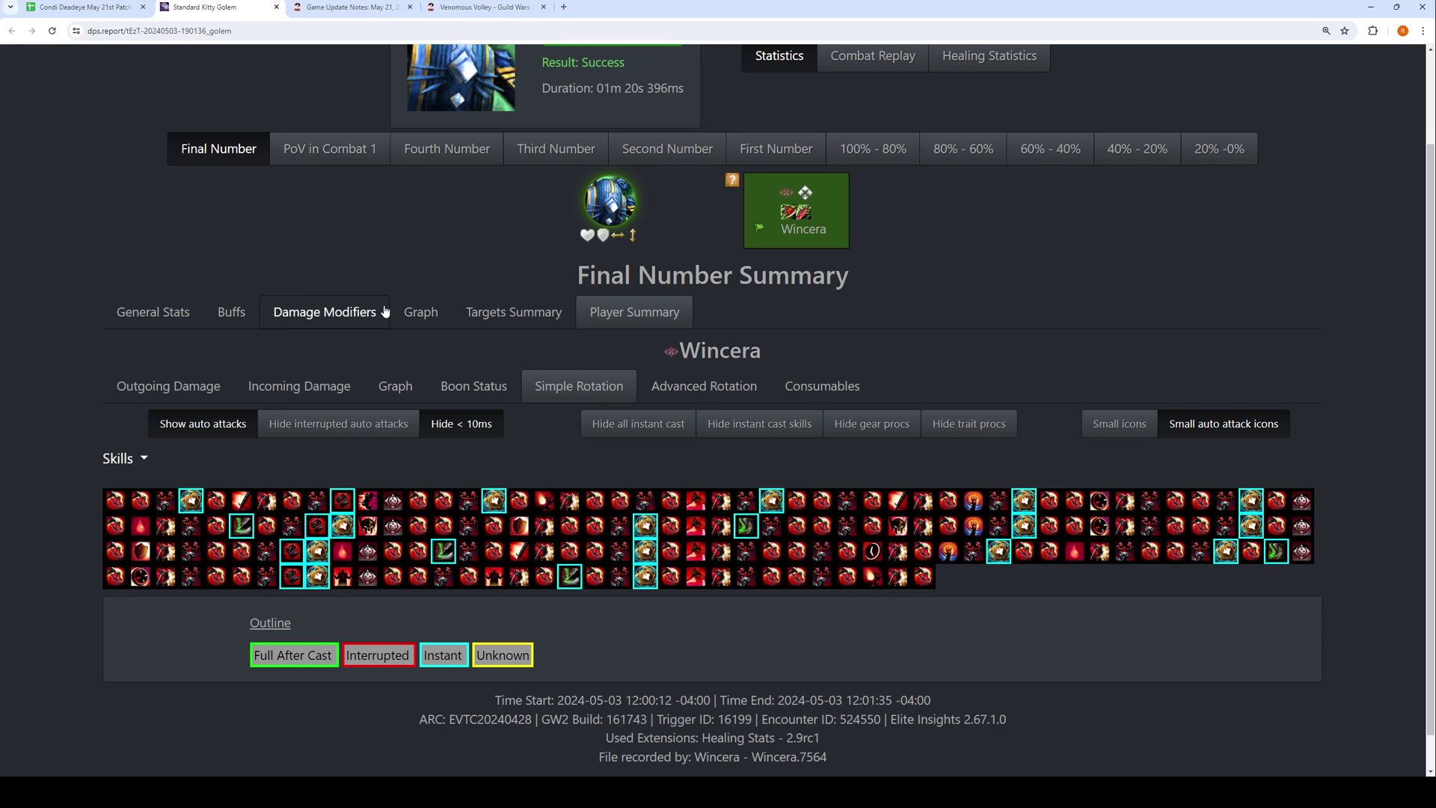
pyautogui.click(78, 9)
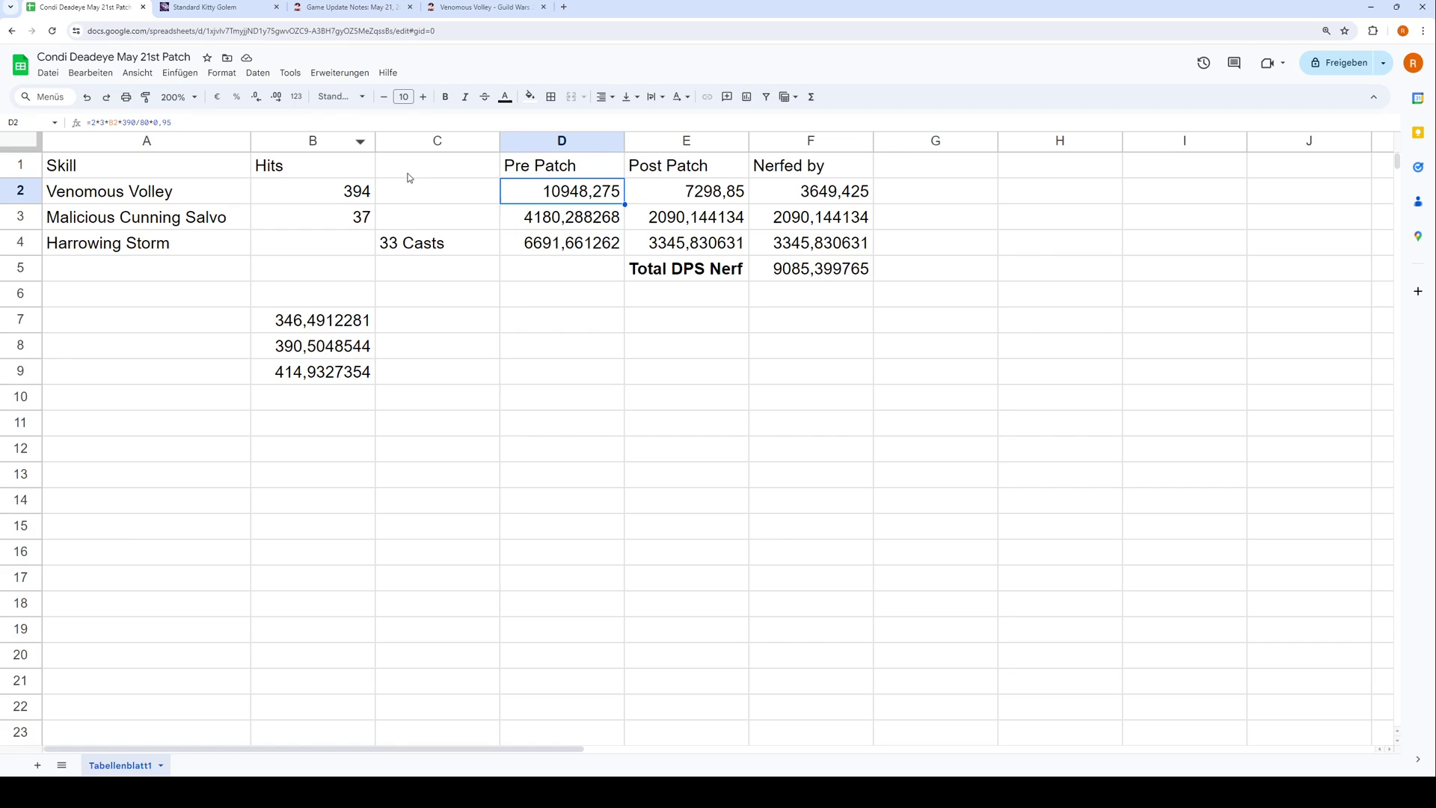
# Step: Try 0,97 as the final multiplier in the D2 pre-patch formula and set it back to 0,95
pyautogui.click(215, 120)
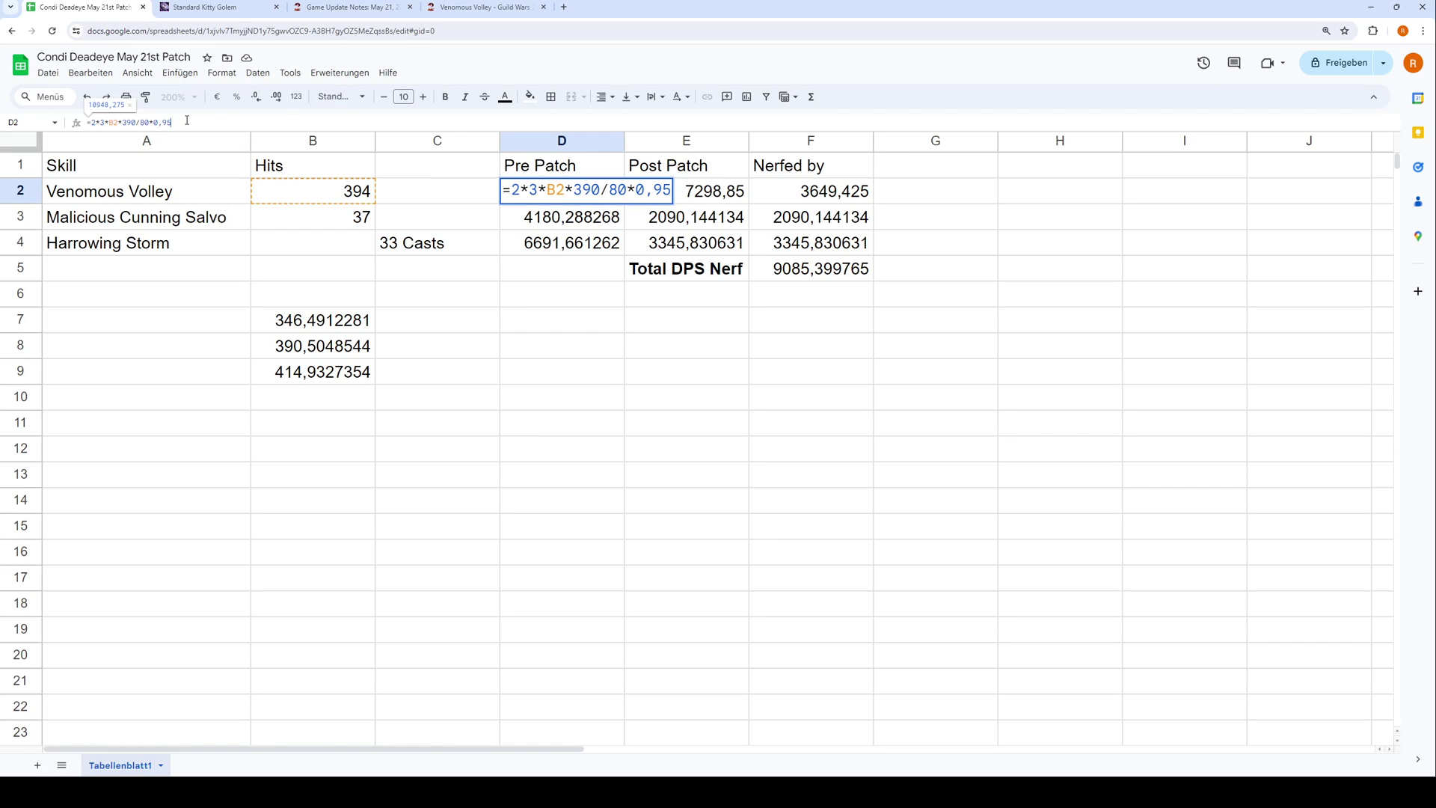
pyautogui.doubleClick(168, 122)
pyautogui.write('7')
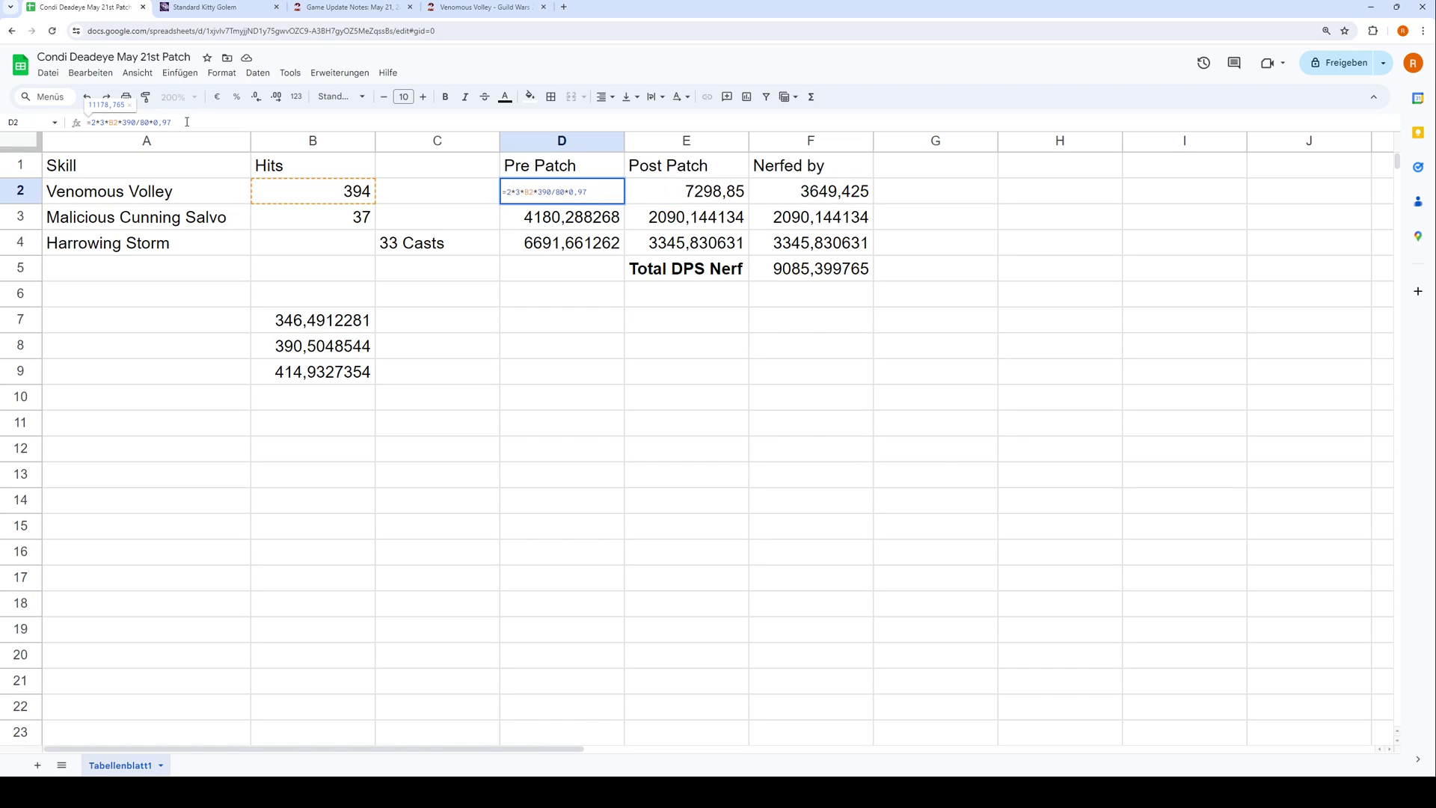
pyautogui.press('BackSpace')
pyautogui.write('5')
pyautogui.press('Return')
pyautogui.press('Up')
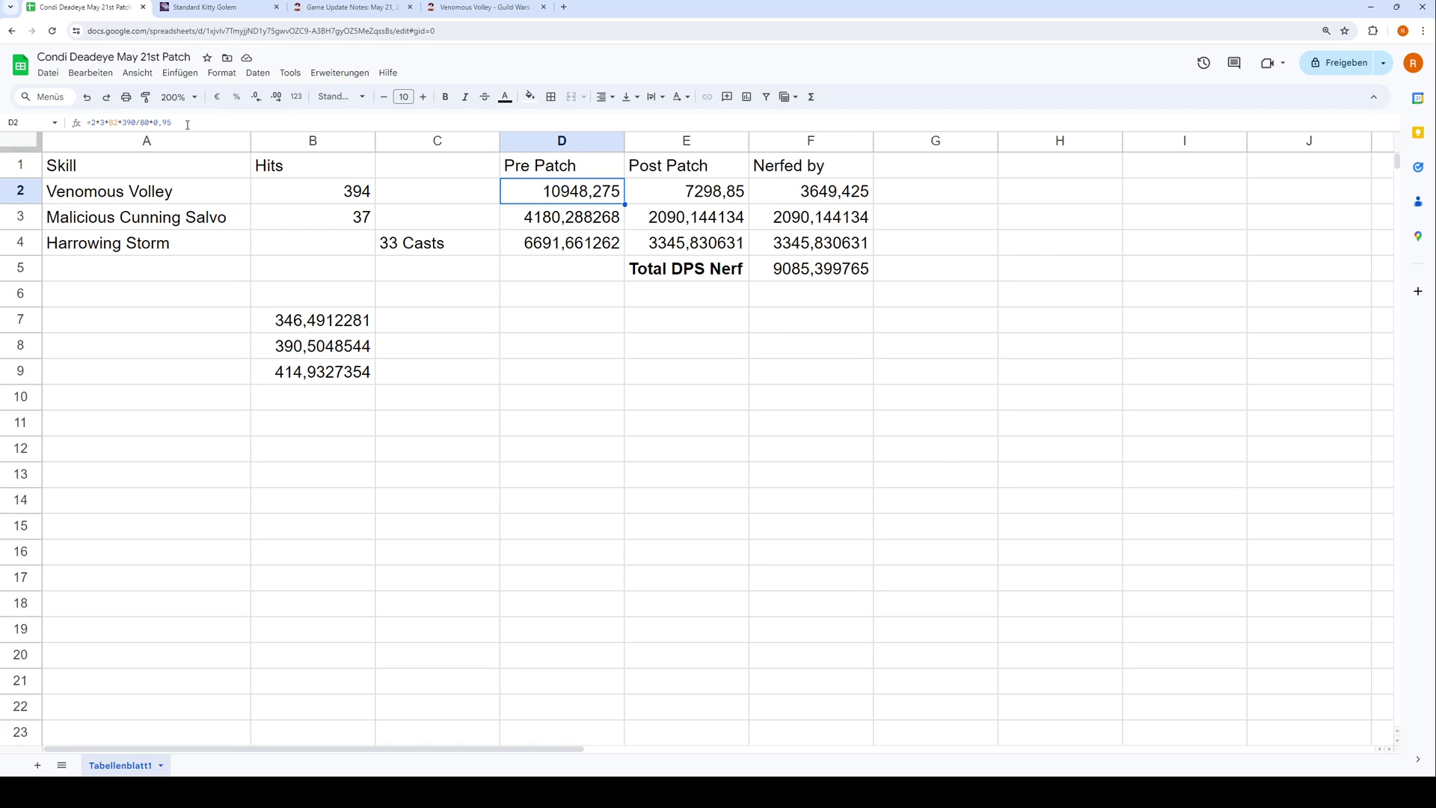
# Step: Compare the post-patch formula in E2 with the pre-patch formula in D2 for Venomous Volley
pyautogui.click(695, 198)
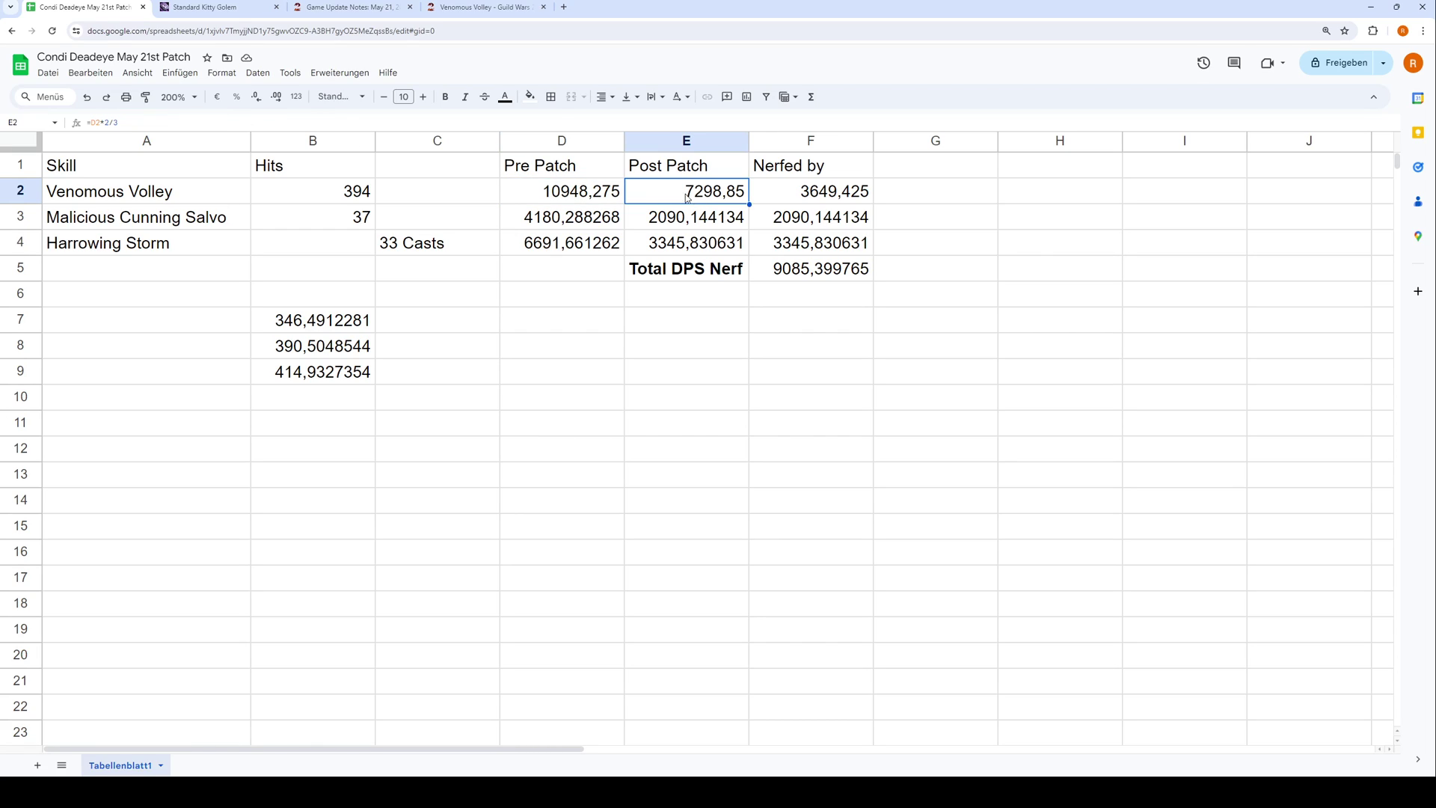
pyautogui.click(591, 195)
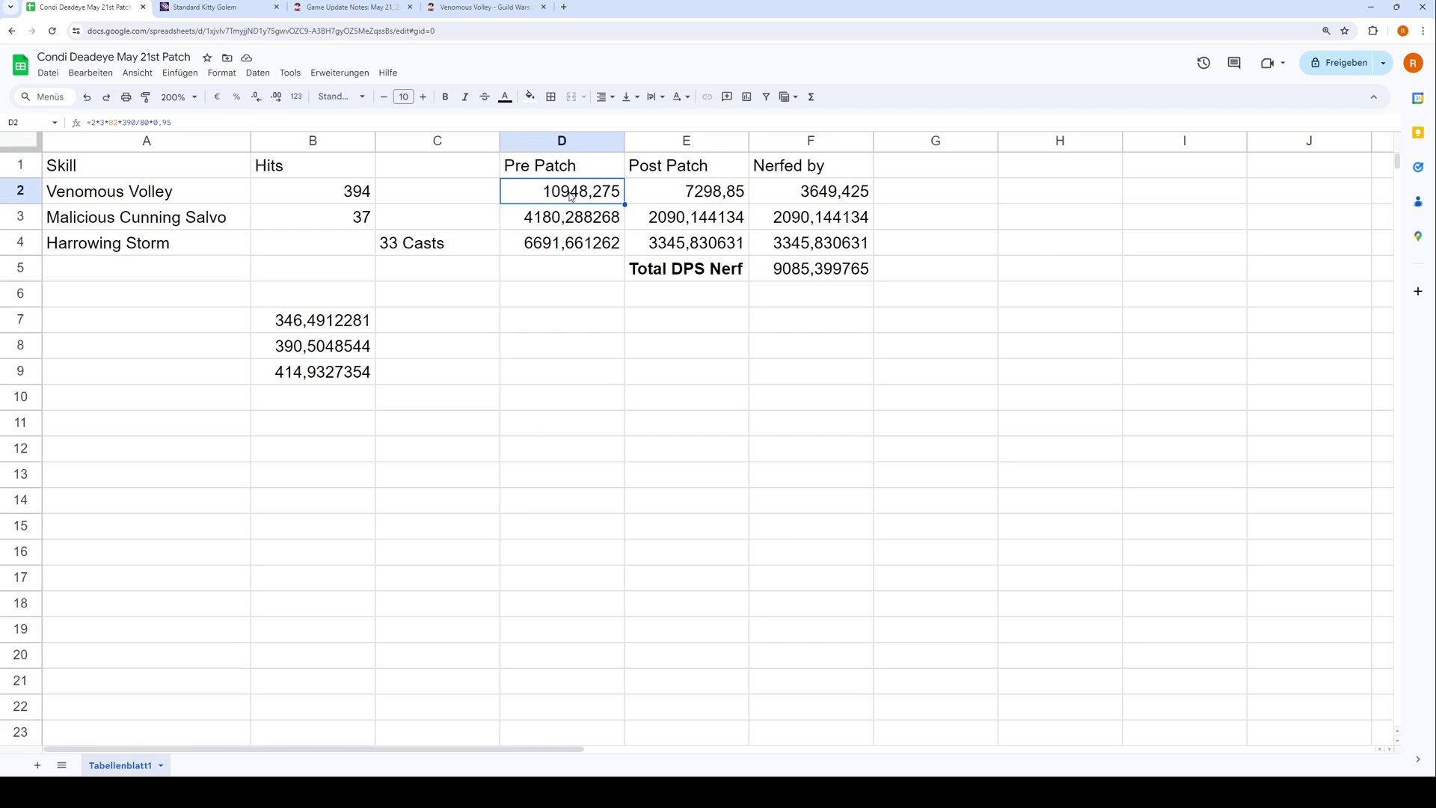
# Step: Review the Venomous Volley poison duration change under Thief in the May 21st game update notes
pyautogui.hotkey('ctrl', '3')
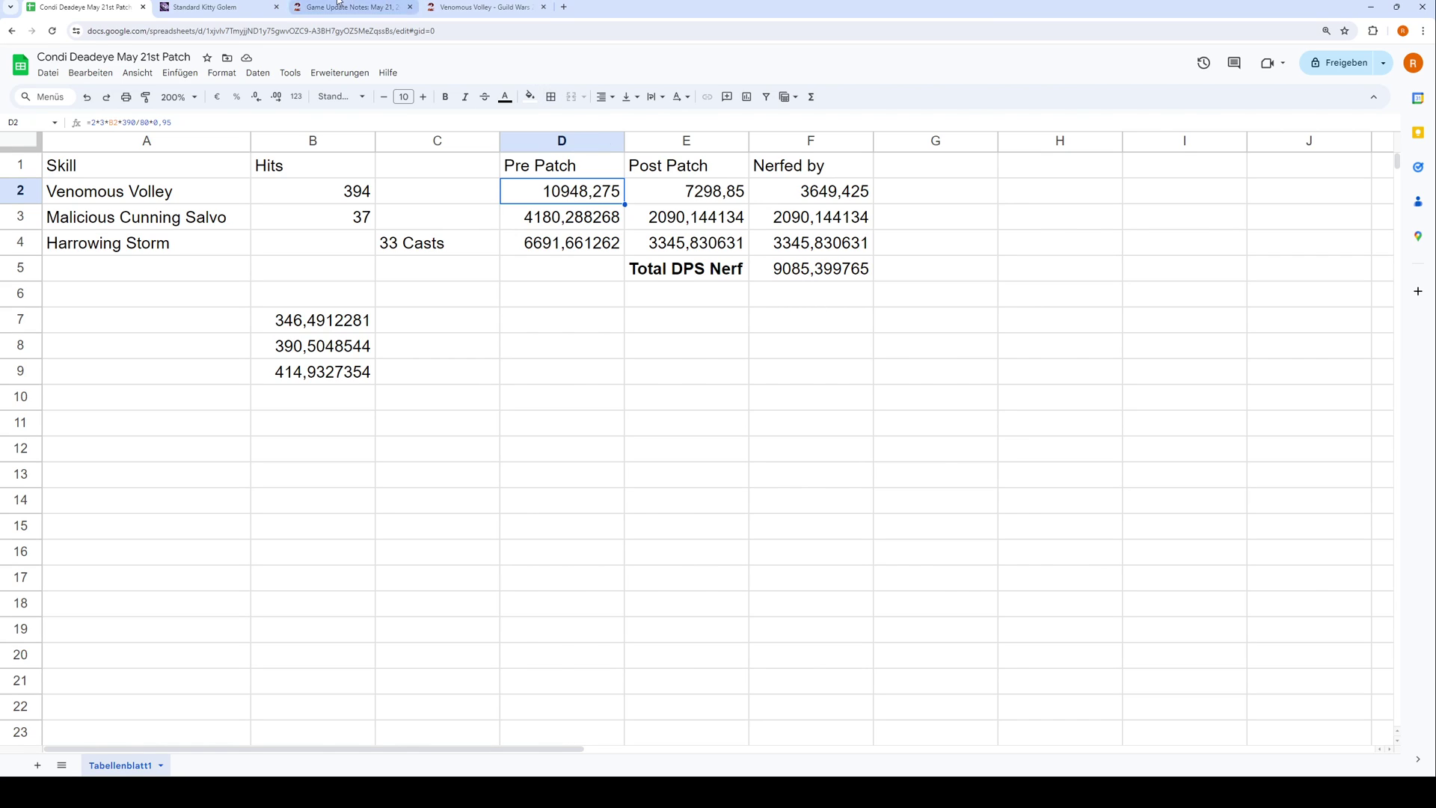
pyautogui.moveTo(772, 517); pyautogui.dragTo(931, 518)
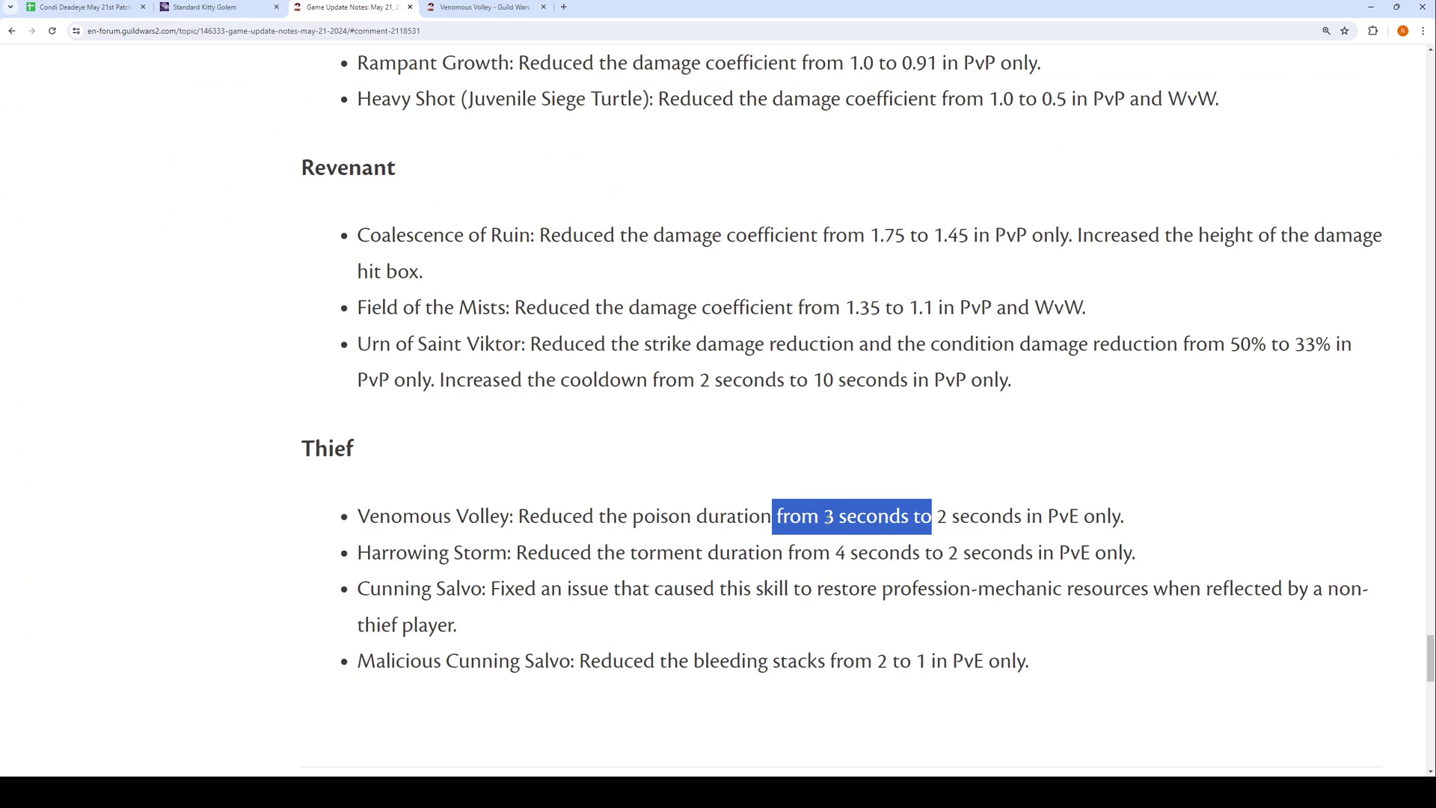
pyautogui.click(906, 509)
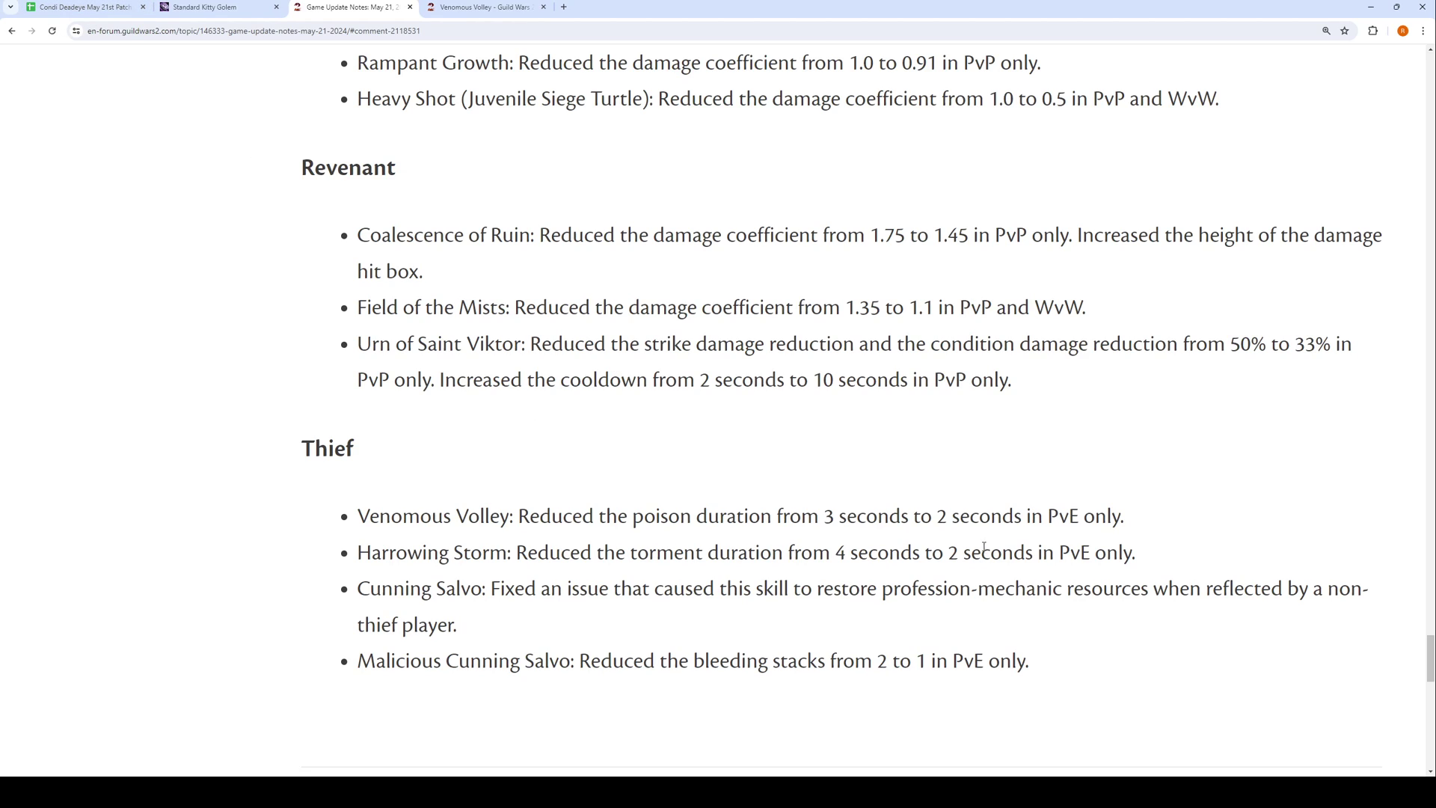
pyautogui.moveTo(933, 515); pyautogui.dragTo(955, 525)
pyautogui.click(848, 517)
# Step: Return to the spreadsheet and inspect the Venomous Volley post-patch and nerf formulas in E2 and F2
pyautogui.click(82, 6)
pyautogui.click(704, 196)
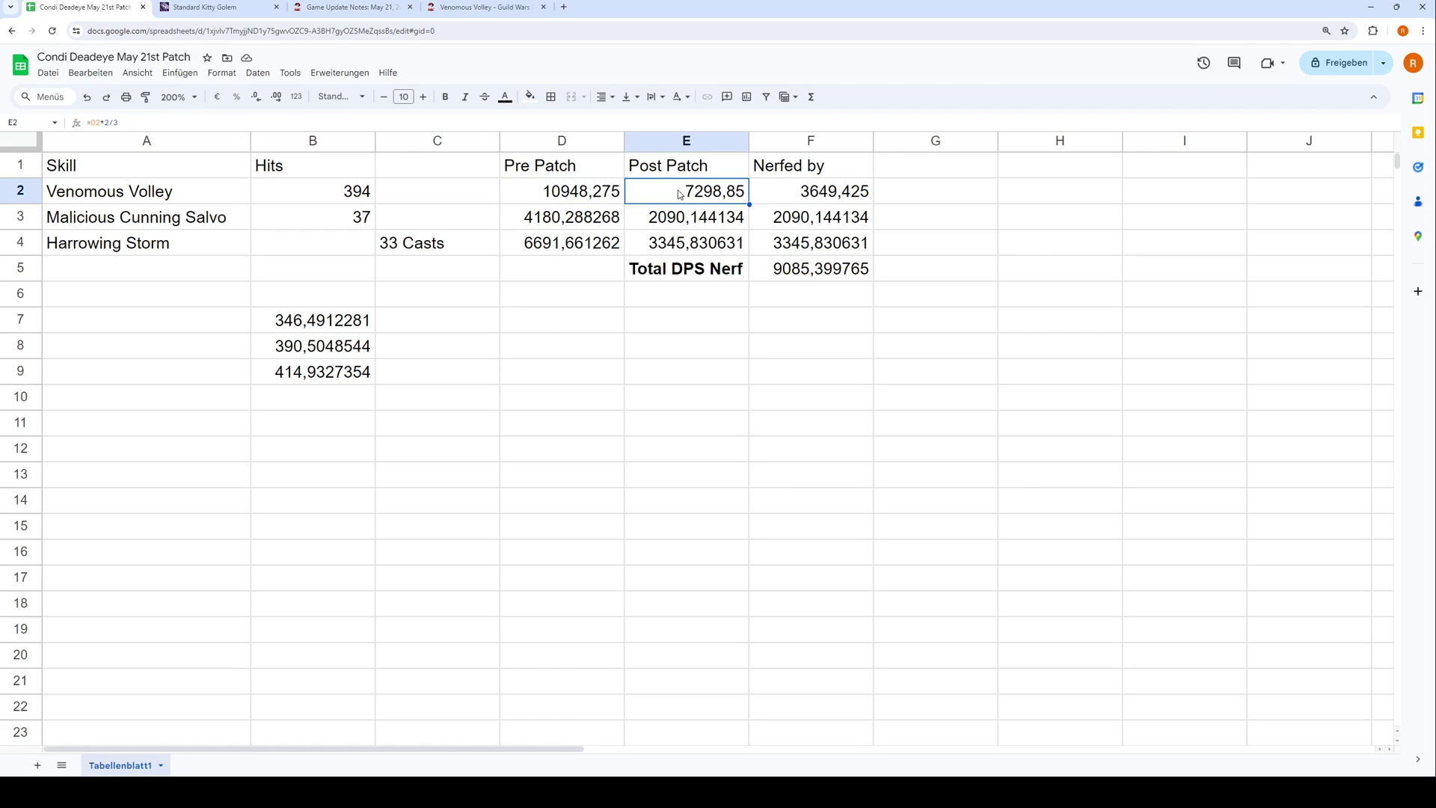
pyautogui.click(826, 198)
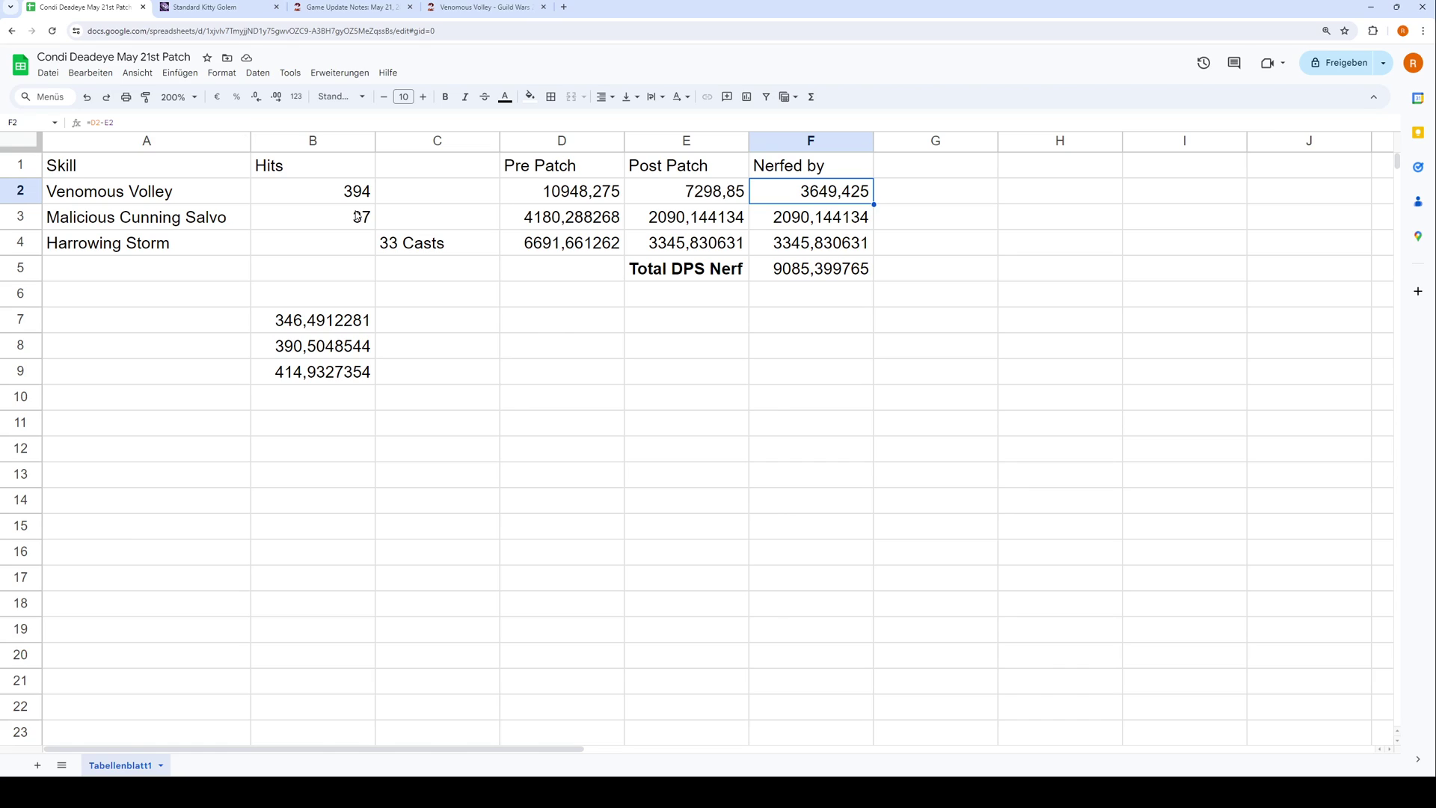
# Step: Check Malicious Cunning Salvo in the patch notes, then look up its Guild Wars 2 Wiki page and examine its bleeding data
pyautogui.click(382, 6)
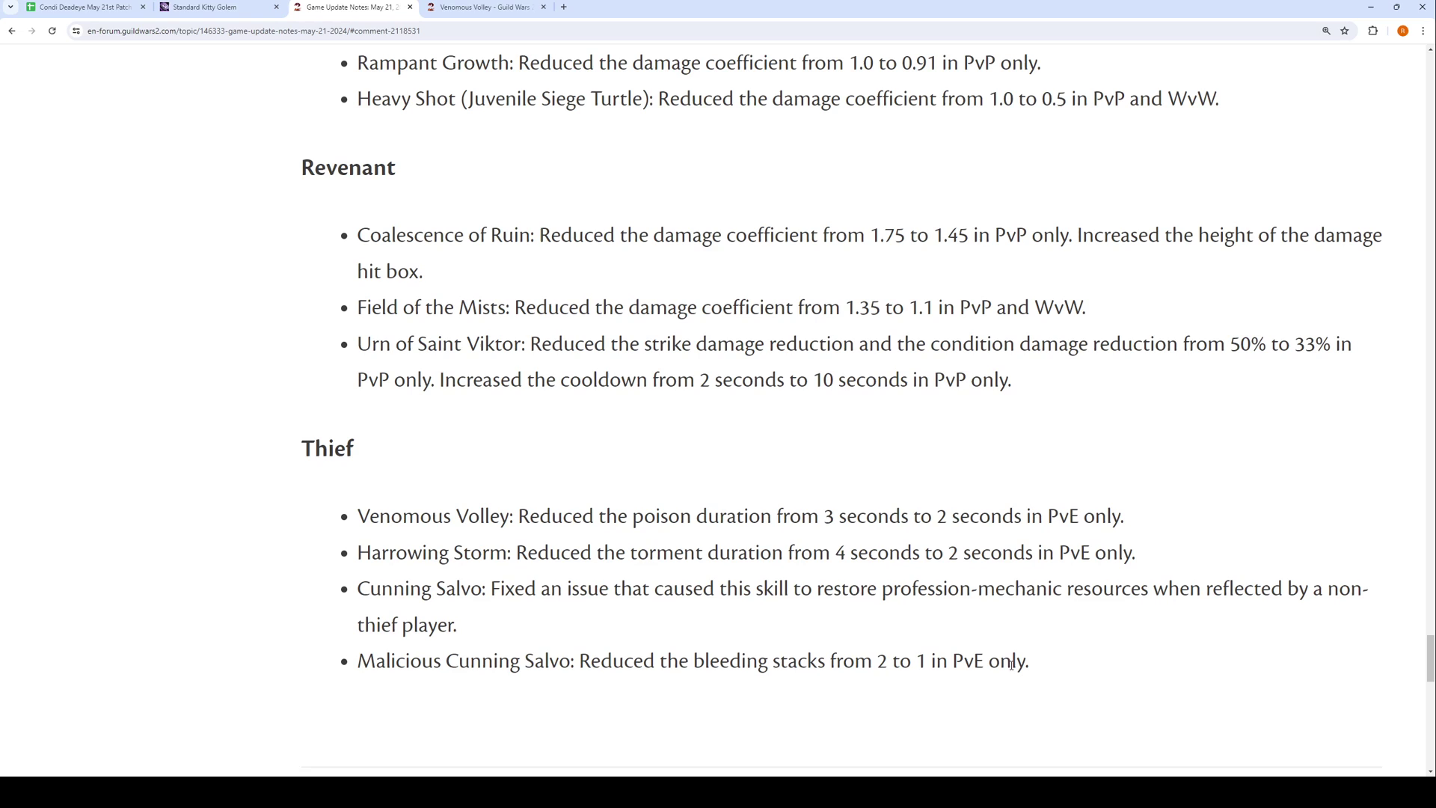
pyautogui.click(458, 7)
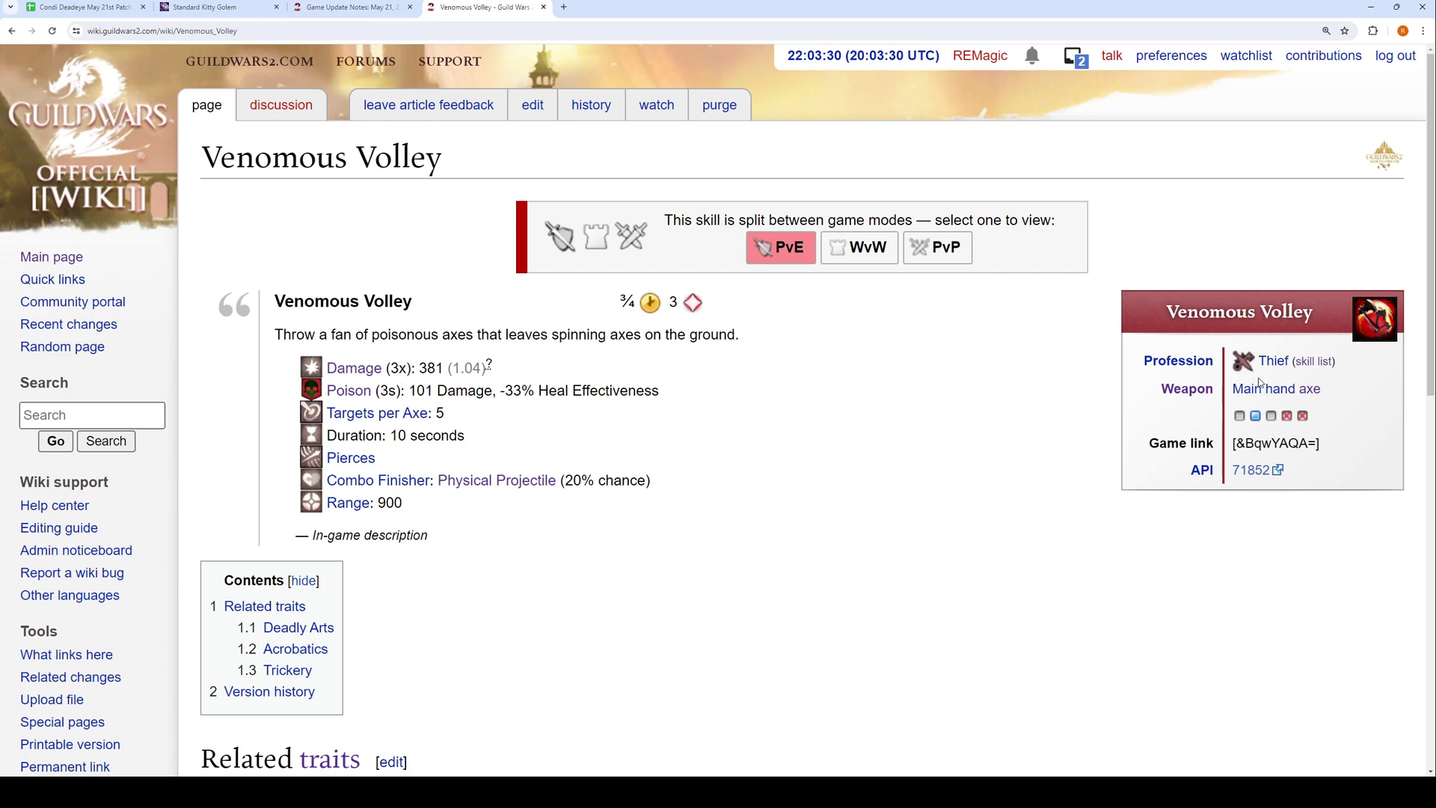
pyautogui.click(132, 404)
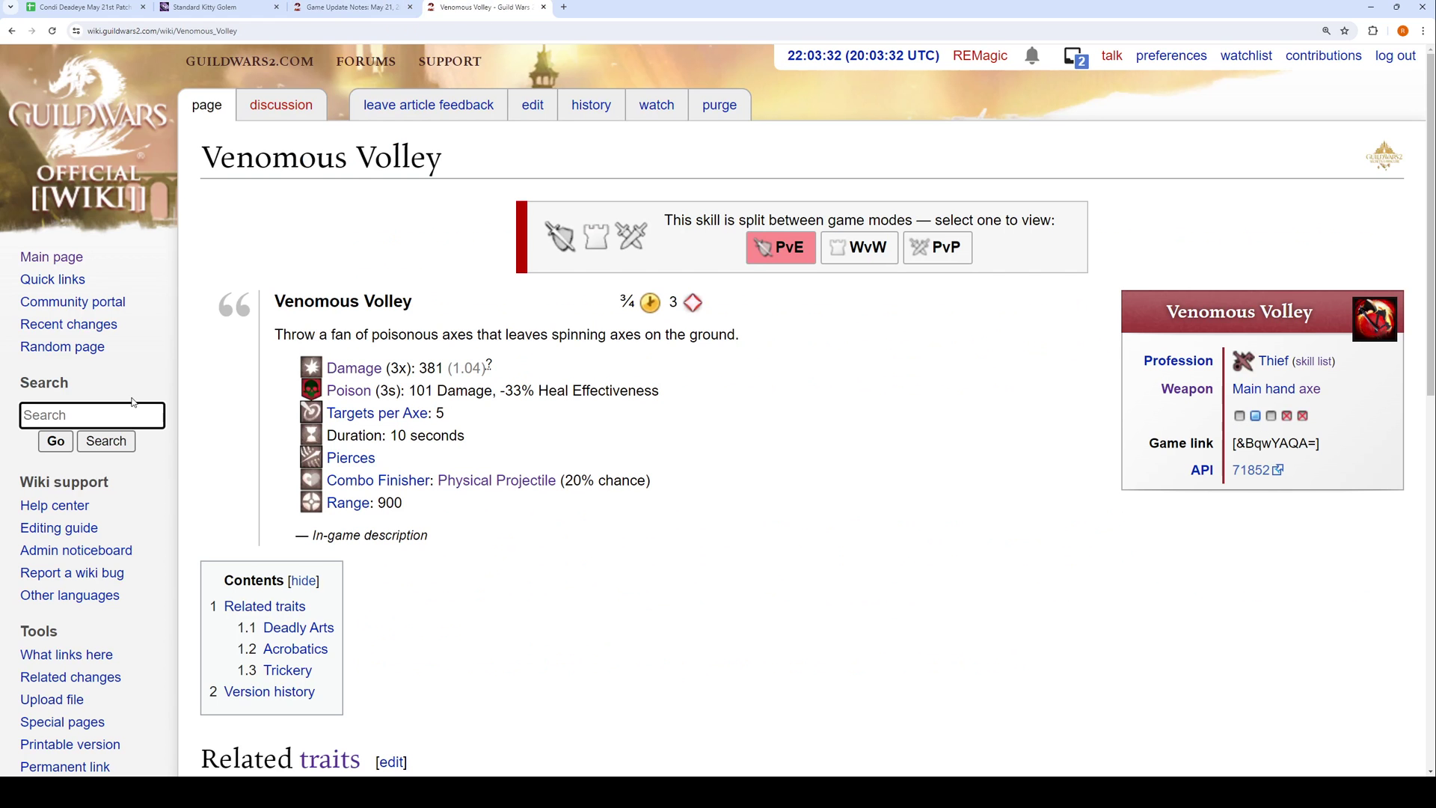
pyautogui.write('malicious cunnin')
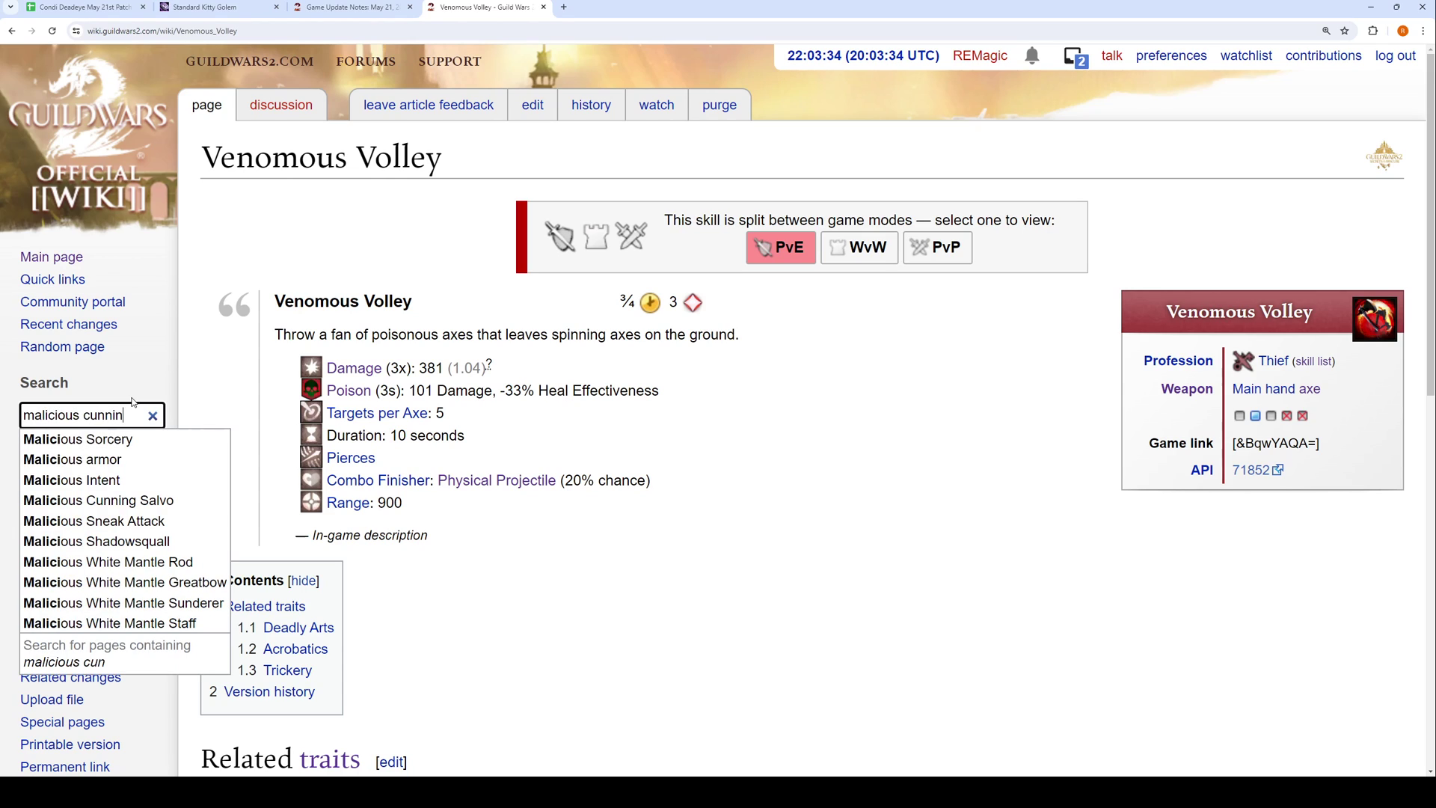
pyautogui.write('g salvo')
pyautogui.click(137, 443)
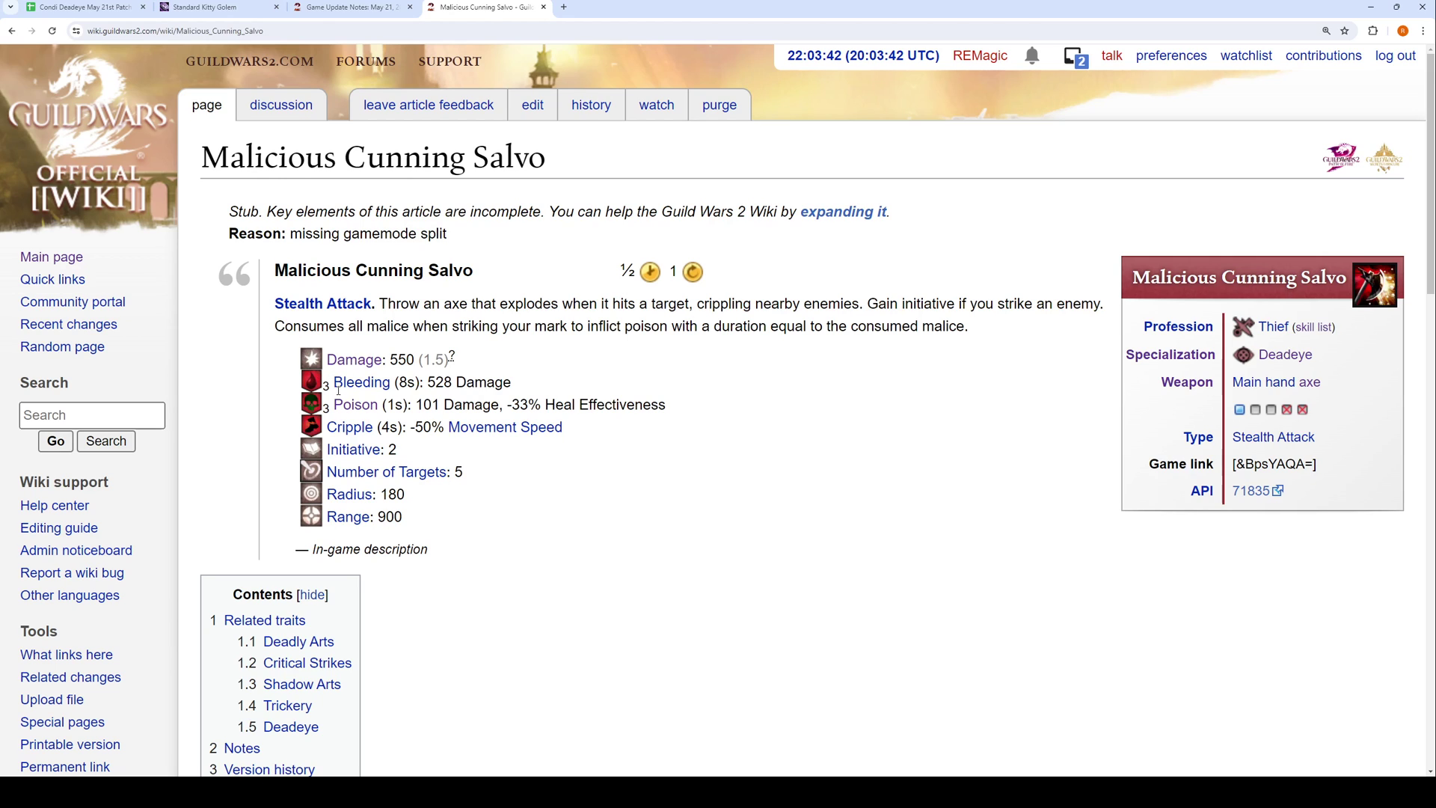
pyautogui.scroll(-3, 524, 359)
pyautogui.scroll(3, 628, 352)
pyautogui.scroll(-1, 400, 352)
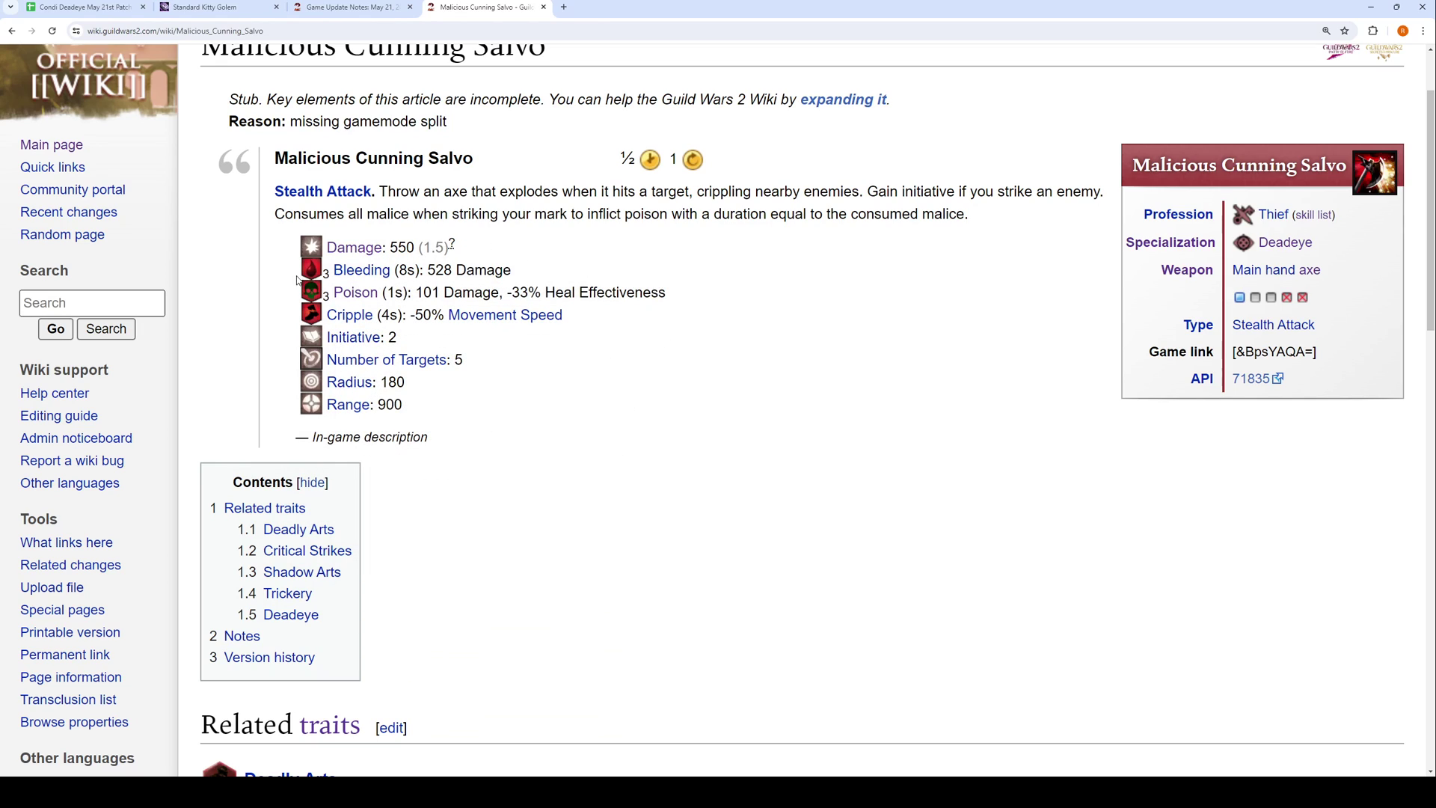
# Step: Compare the Malicious Cunning Salvo hit count in B3 with the golem combat log and return to the spreadsheet
pyautogui.click(88, 8)
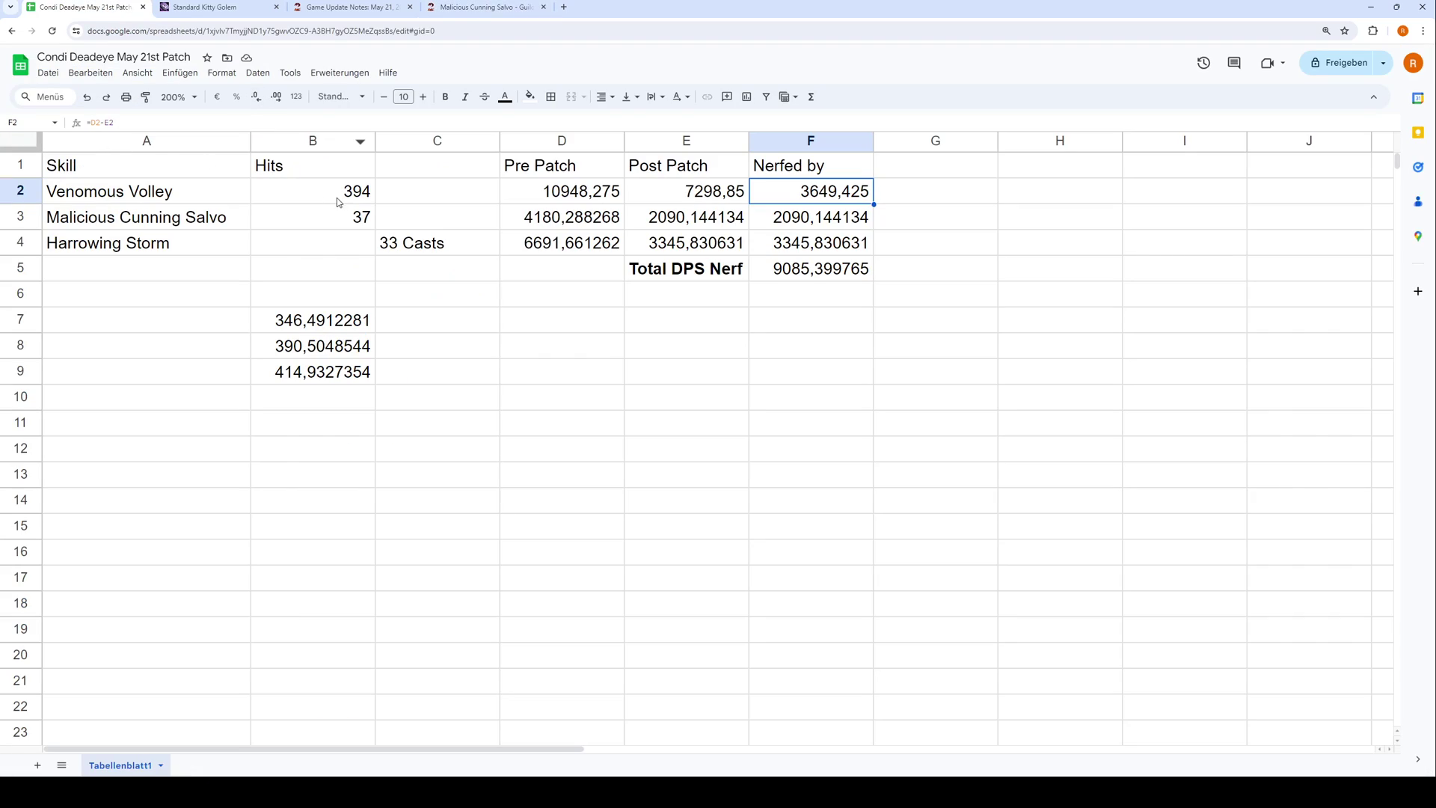
pyautogui.click(364, 216)
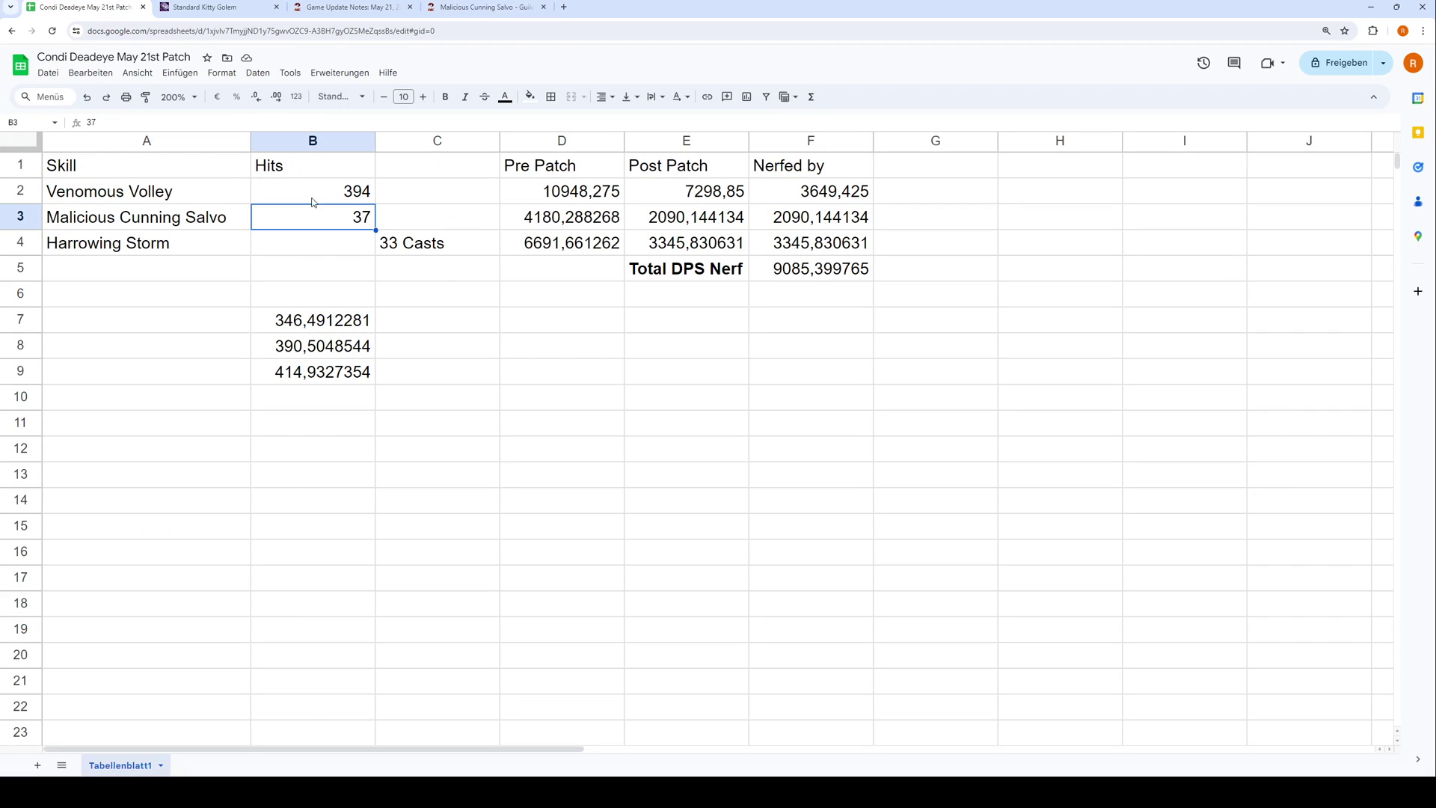
pyautogui.click(241, 7)
pyautogui.click(213, 400)
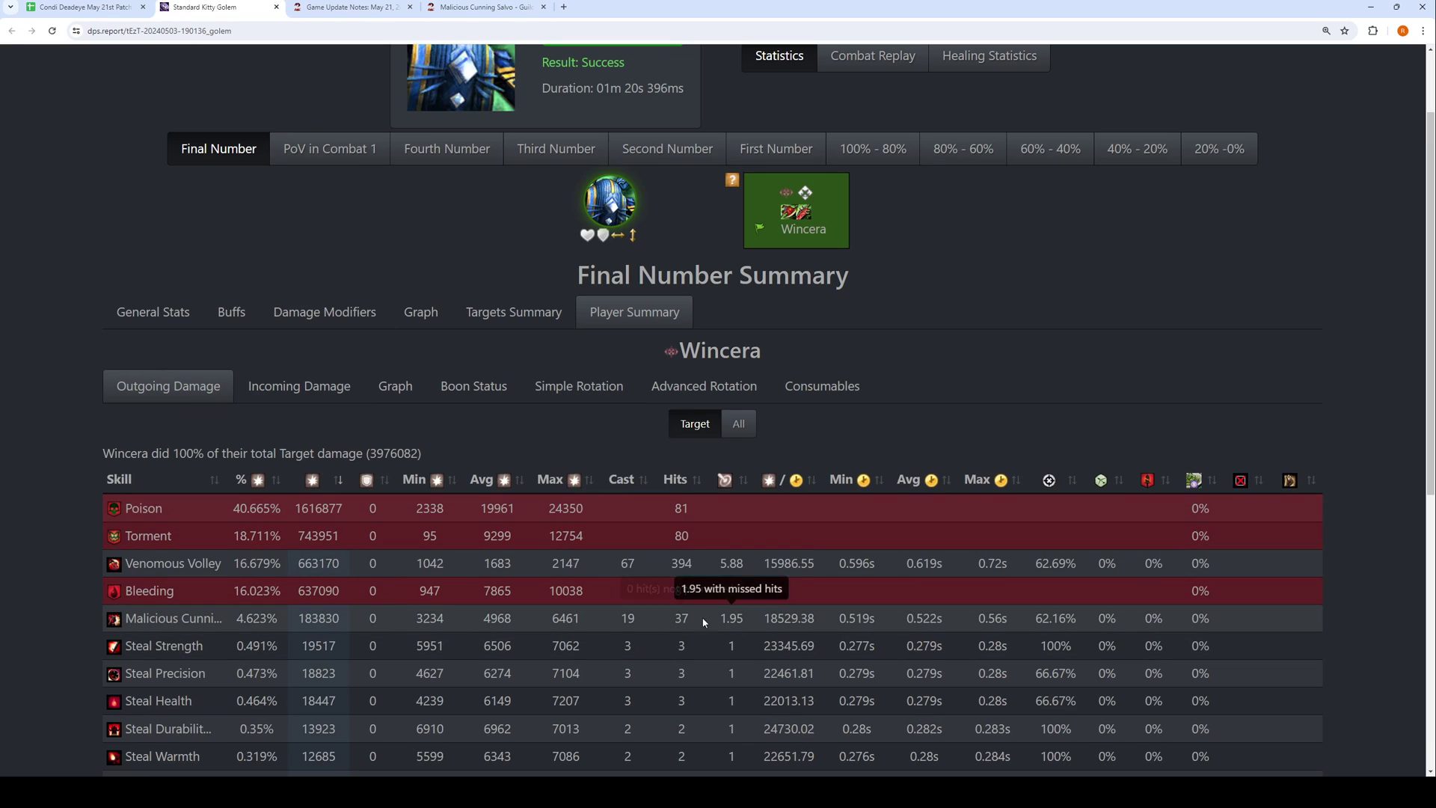
pyautogui.click(84, 6)
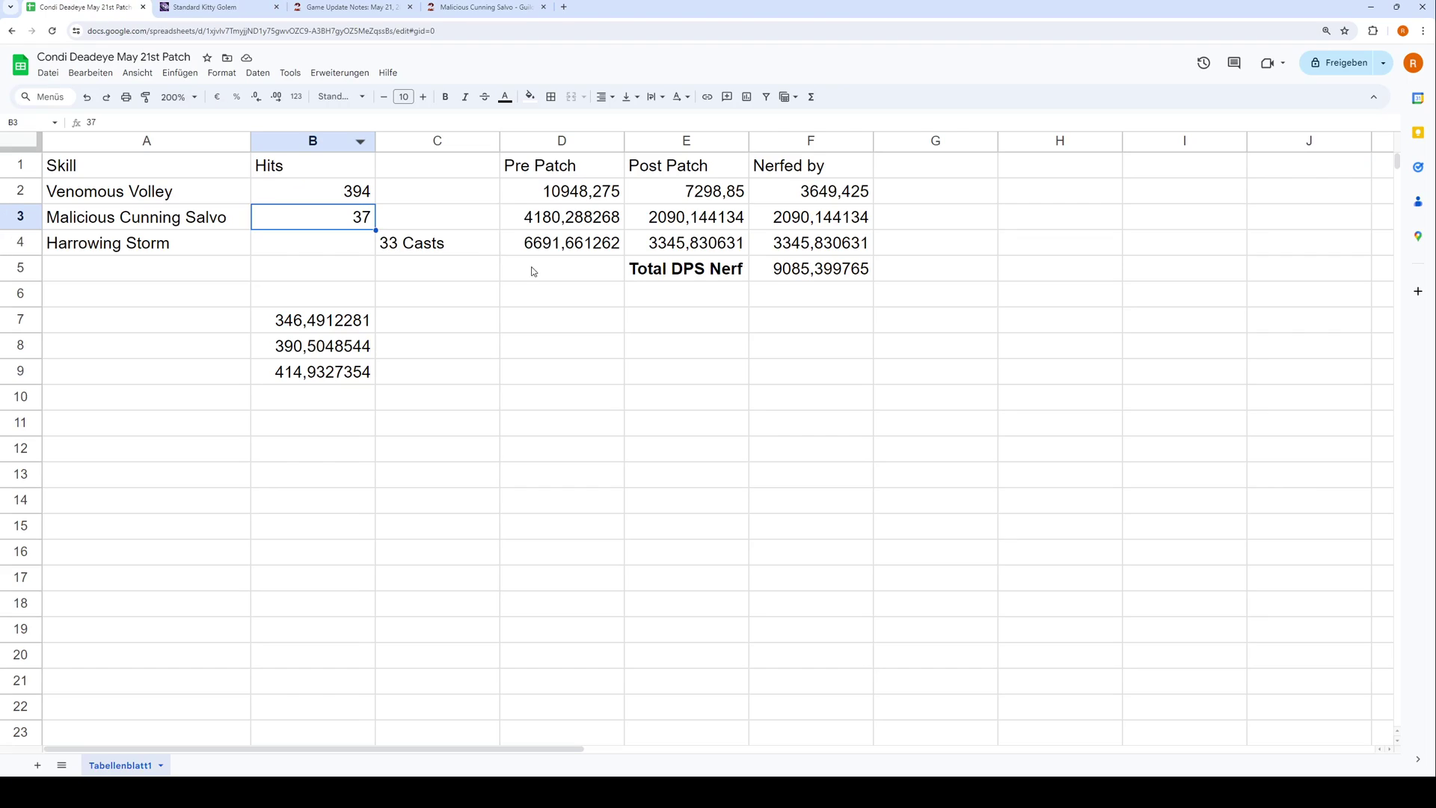
# Step: Examine the factors of the Malicious Cunning Salvo pre-patch formula in D3
pyautogui.click(540, 213)
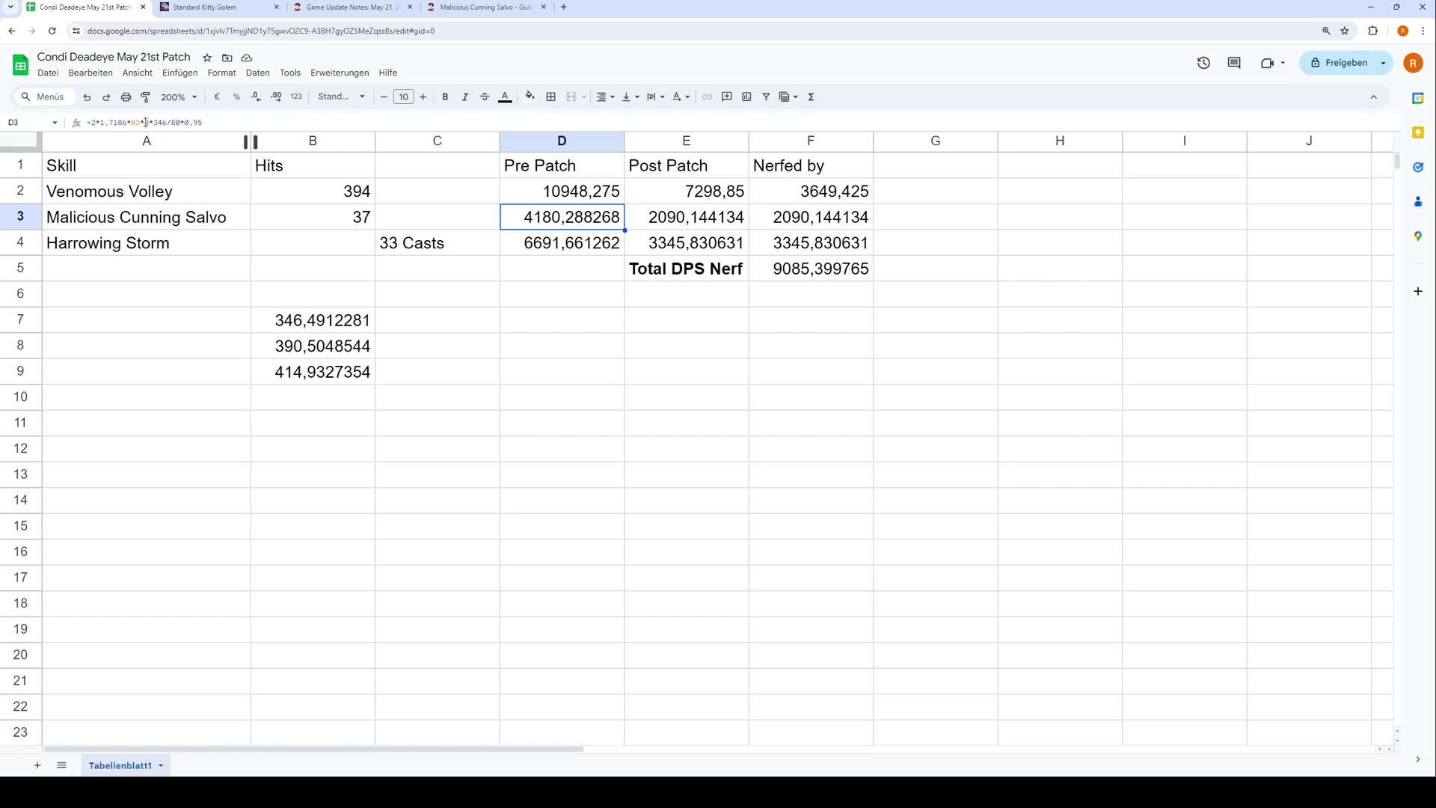
pyautogui.click(96, 122)
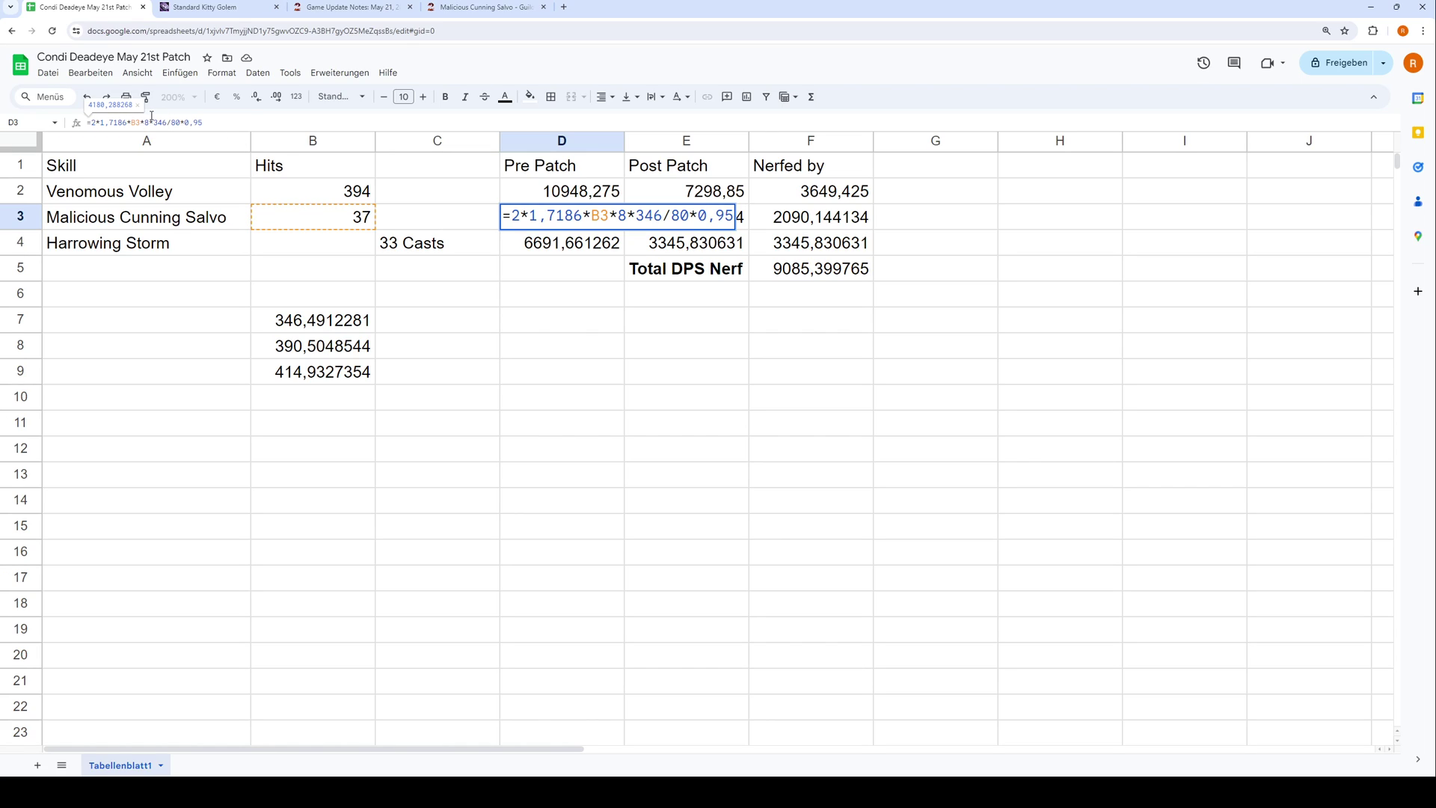
pyautogui.press('Return')
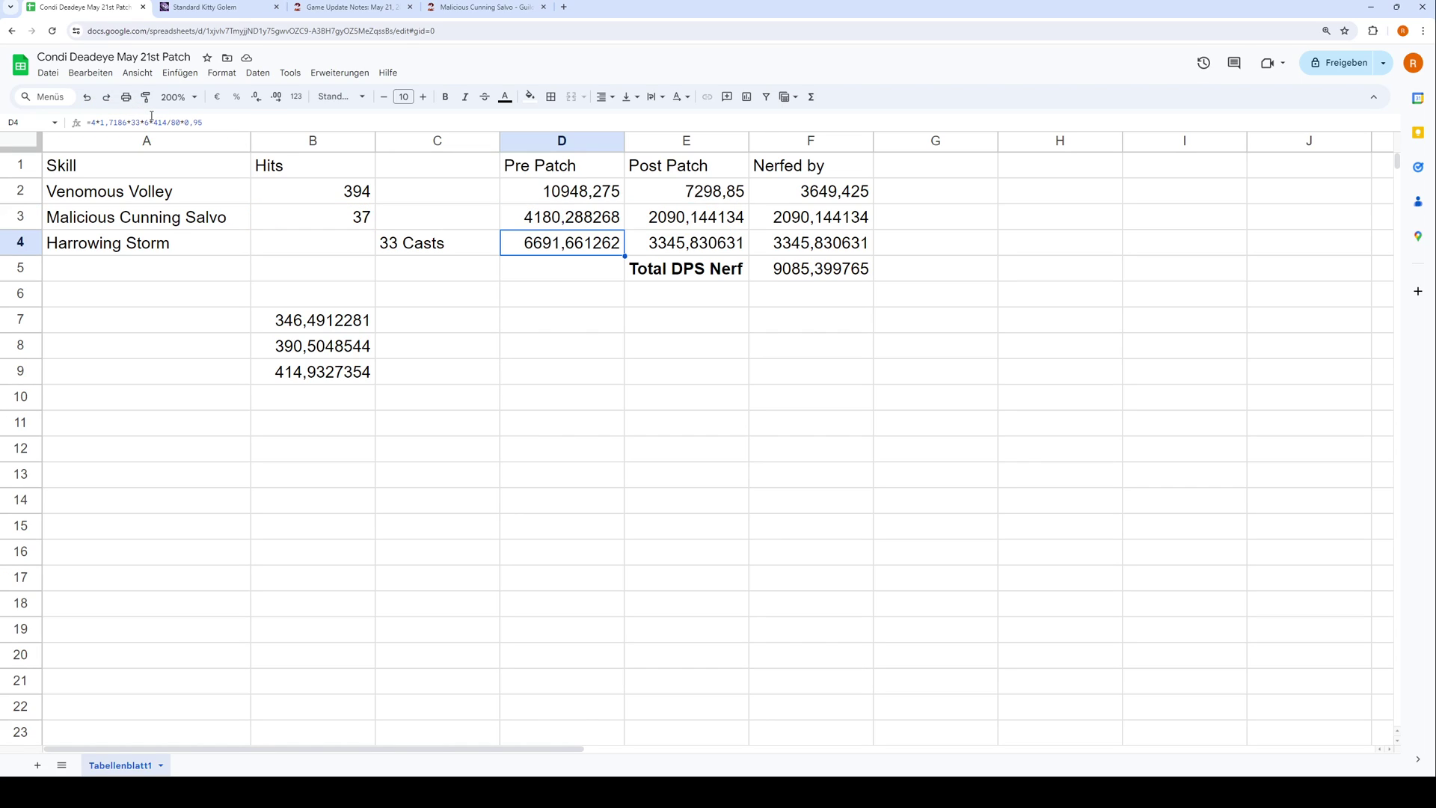
# Step: Check the B7 bleeding calculation against the golem log's bleeding damage and the target's average condition stacks, then return to the spreadsheet
pyautogui.click(306, 329)
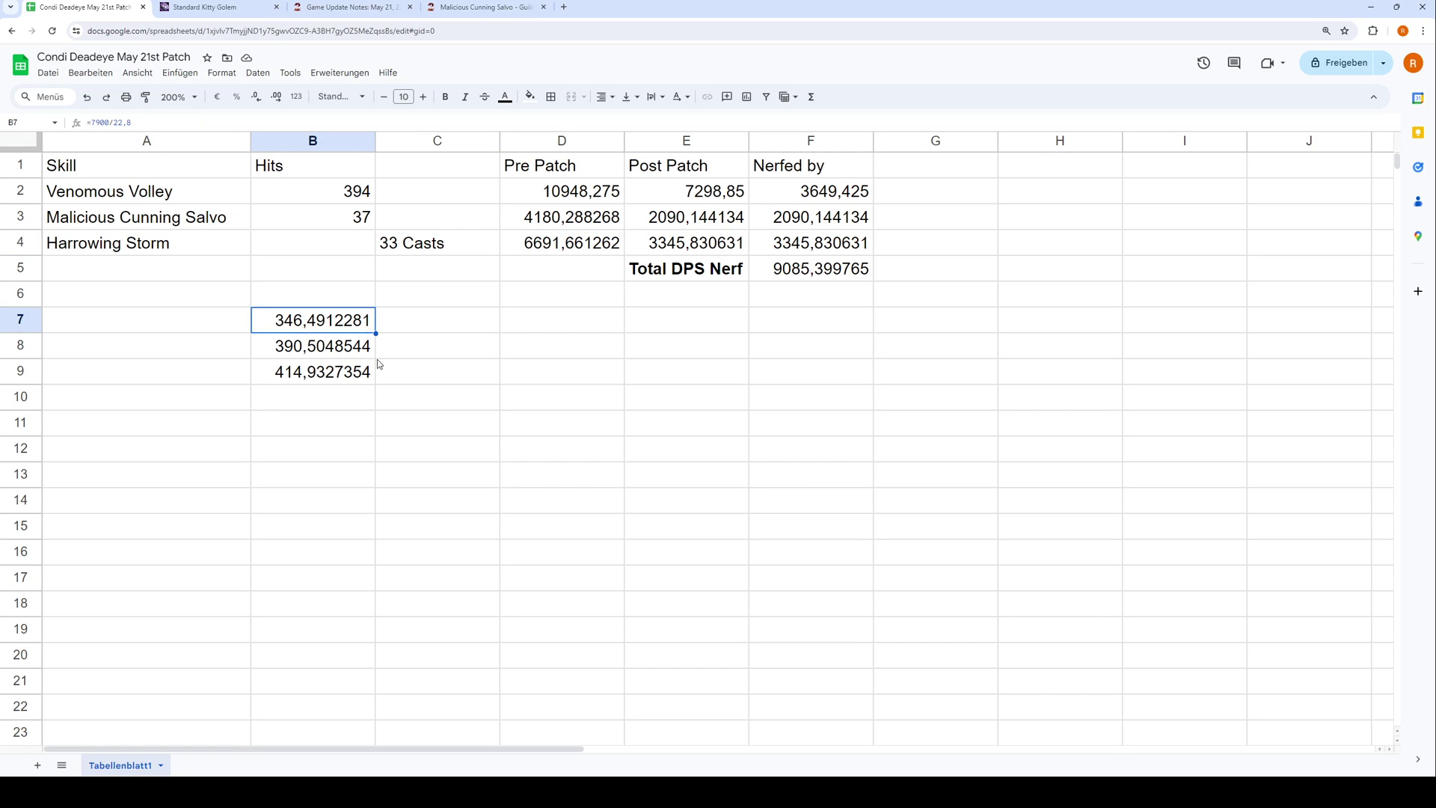
pyautogui.click(236, 6)
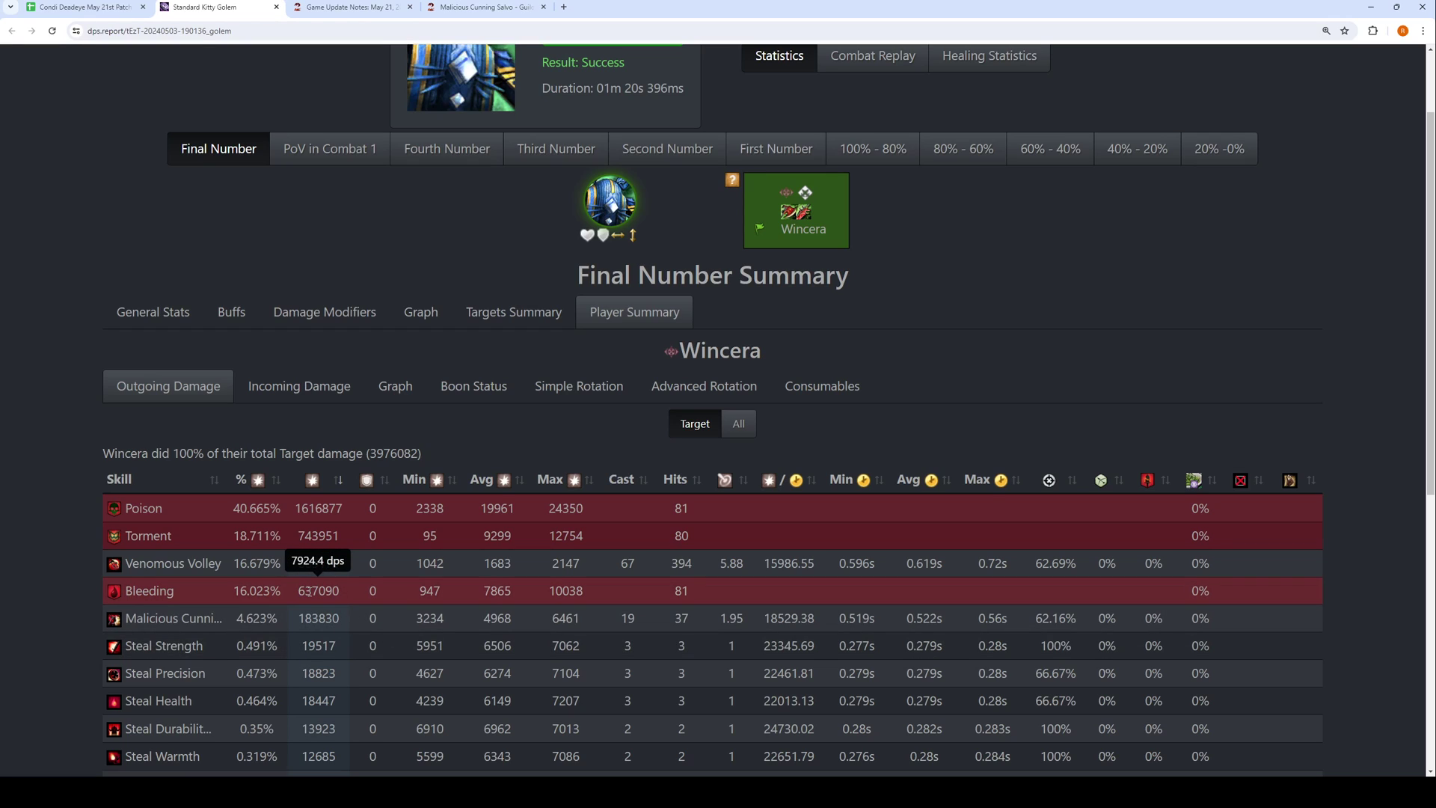
pyautogui.click(514, 312)
pyautogui.moveTo(348, 596)
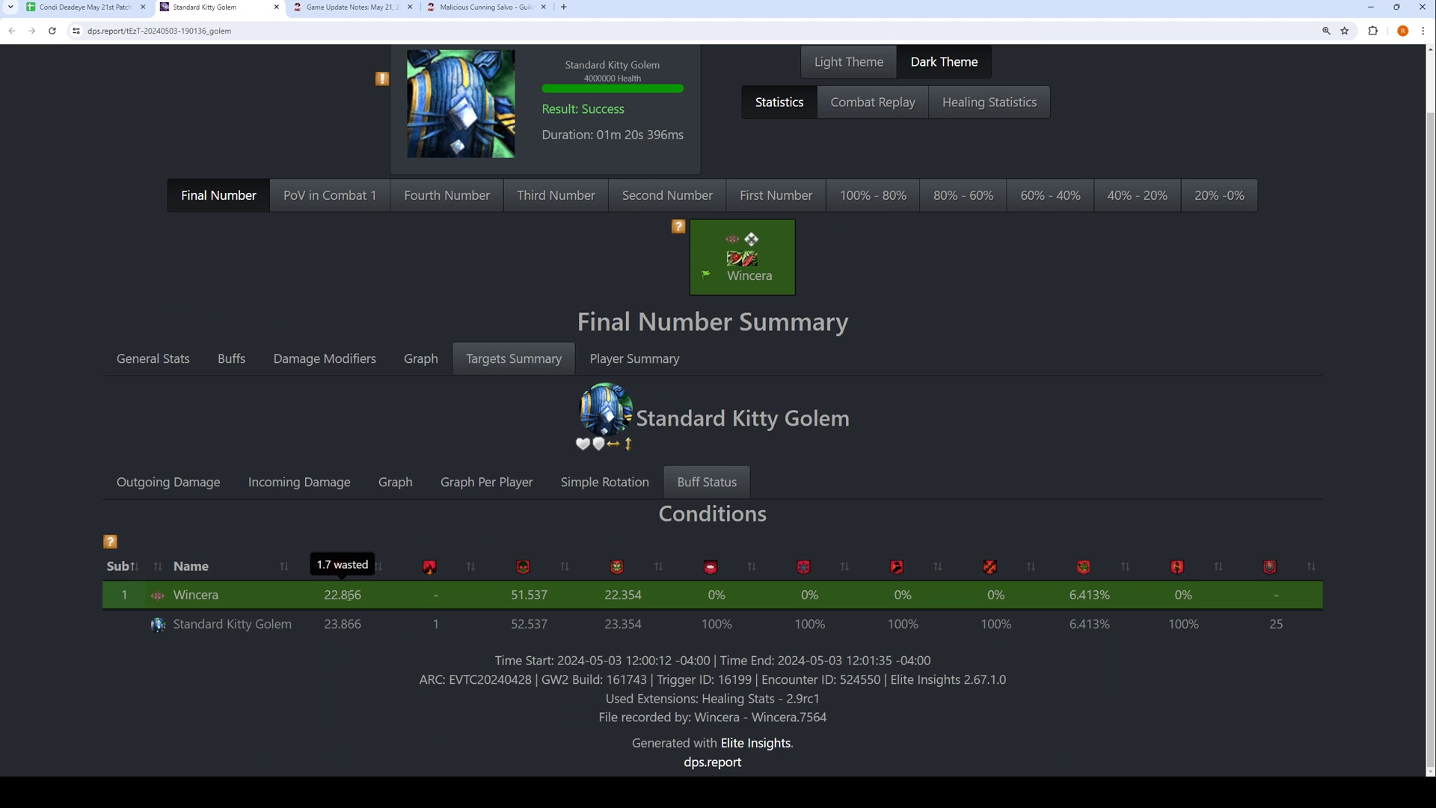
pyautogui.click(180, 488)
pyautogui.click(630, 432)
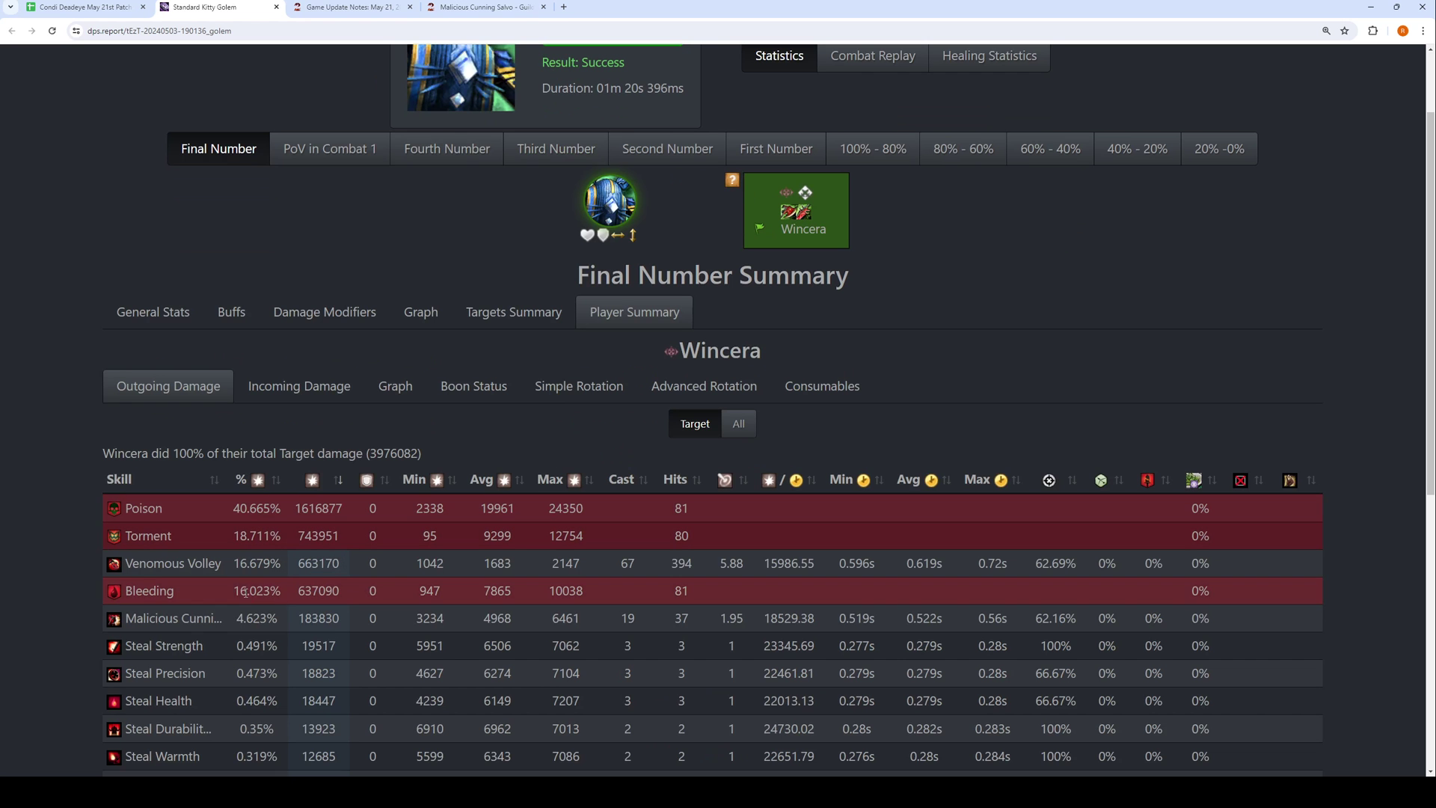
pyautogui.click(86, 8)
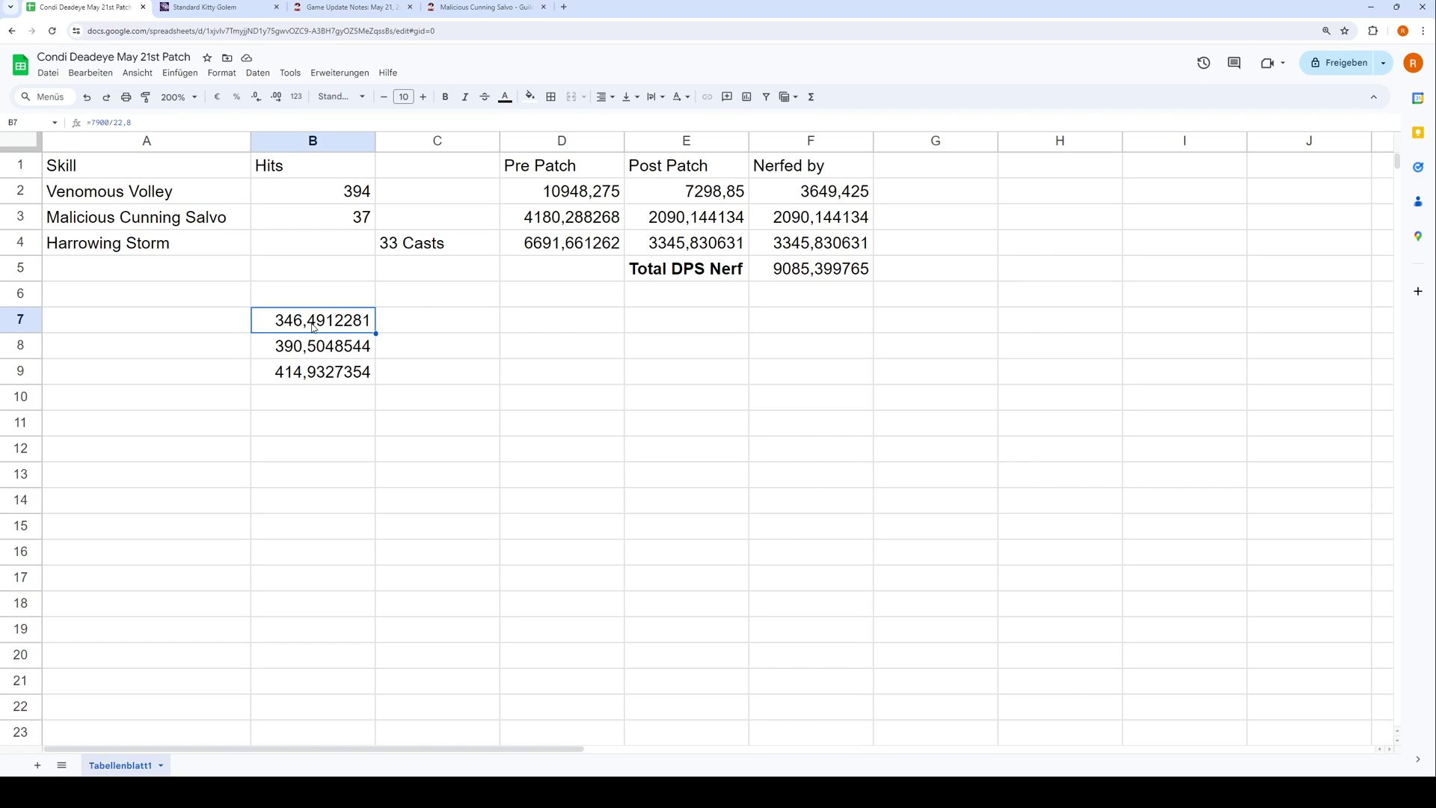
# Step: Compare the pre-patch, post-patch and nerf formulas for Malicious Cunning Salvo in D3, E3 and F3
pyautogui.click(601, 215)
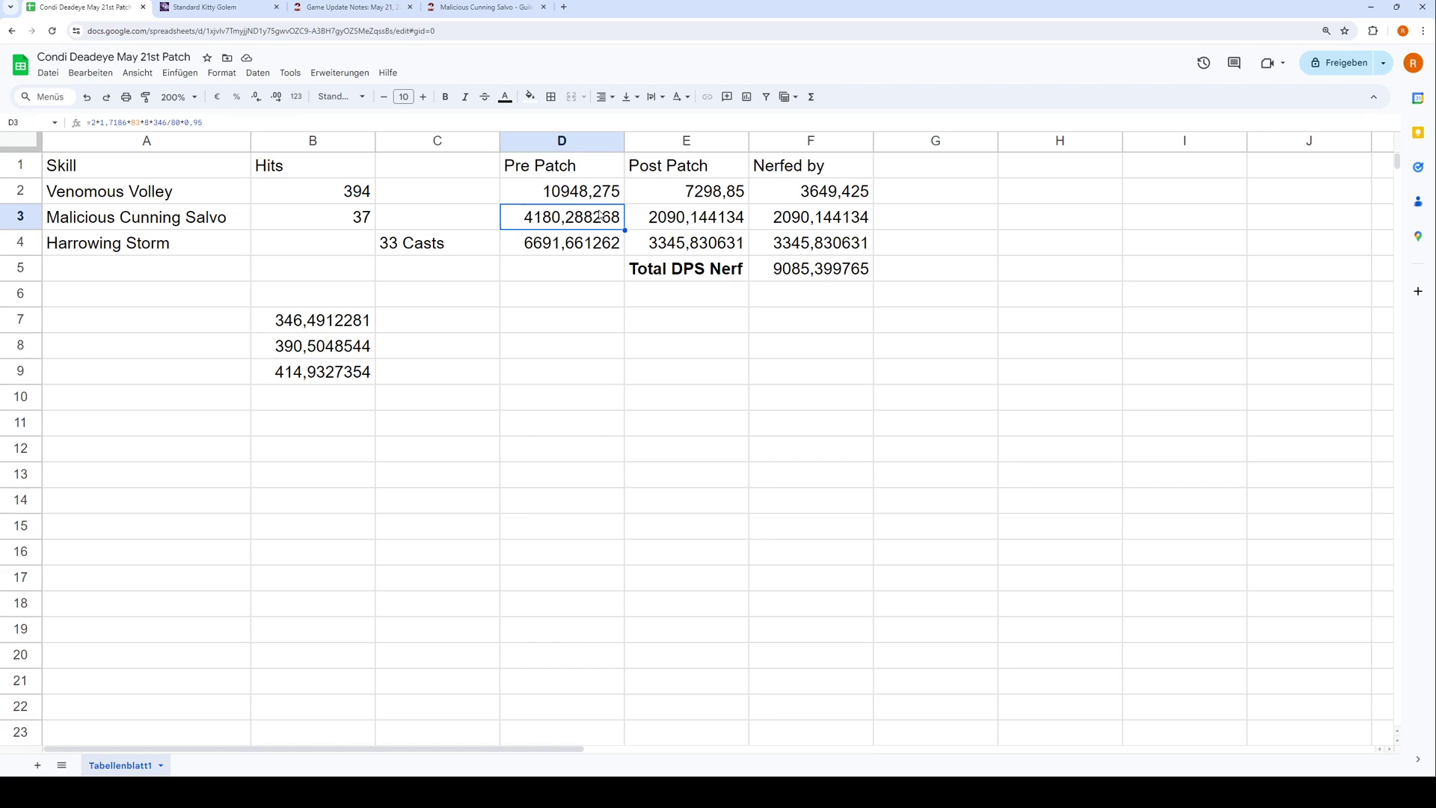
pyautogui.click(219, 118)
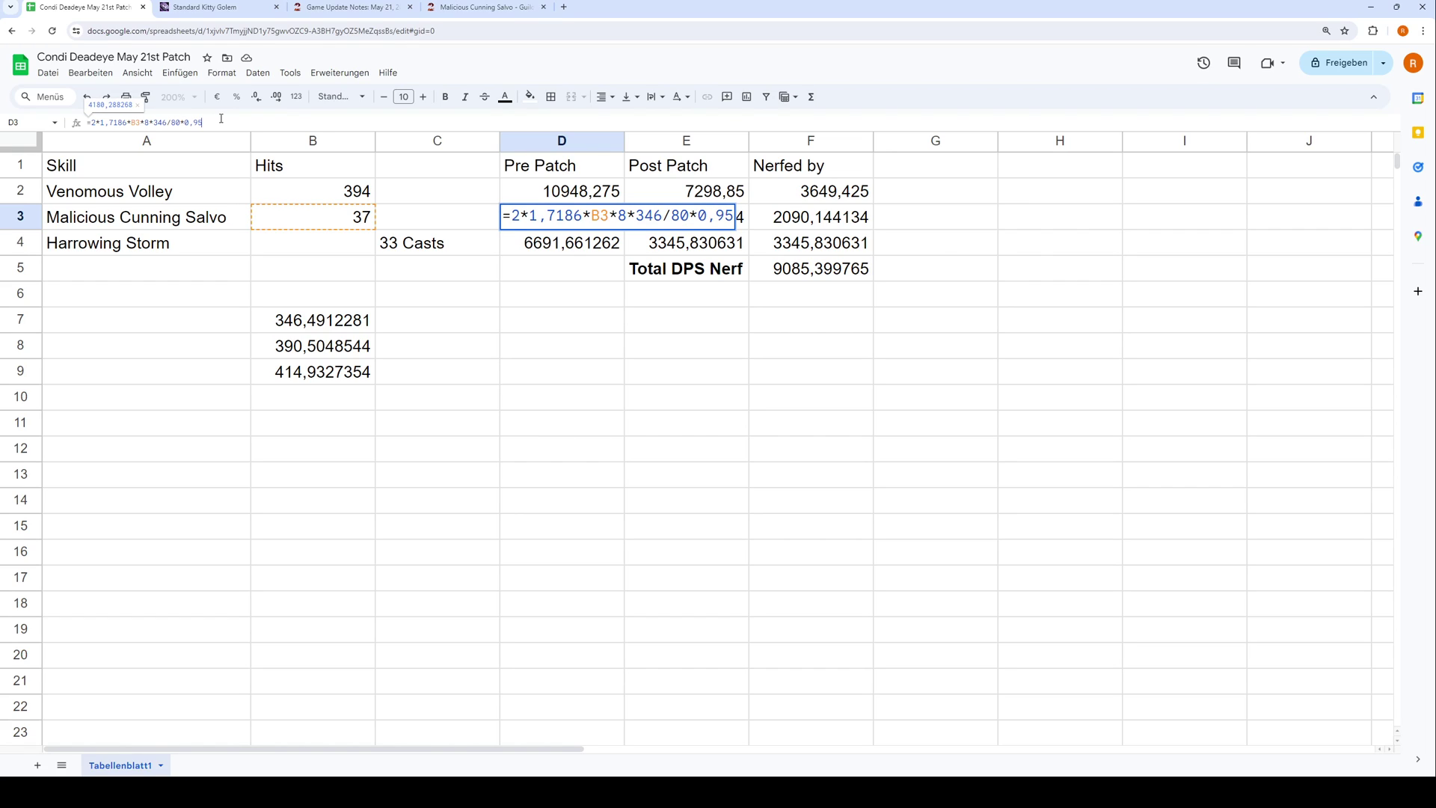
pyautogui.press('Return')
pyautogui.click(593, 225)
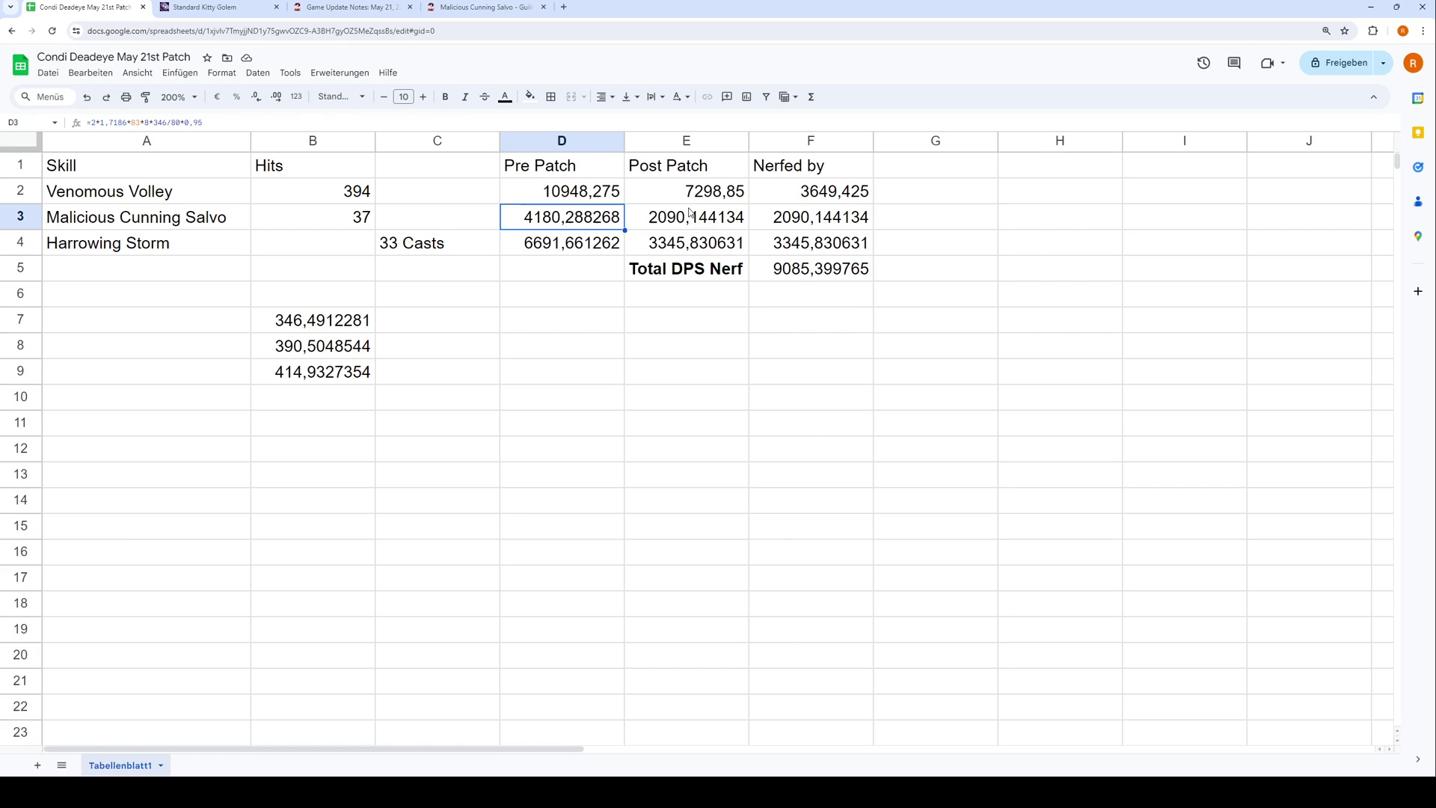
pyautogui.click(688, 225)
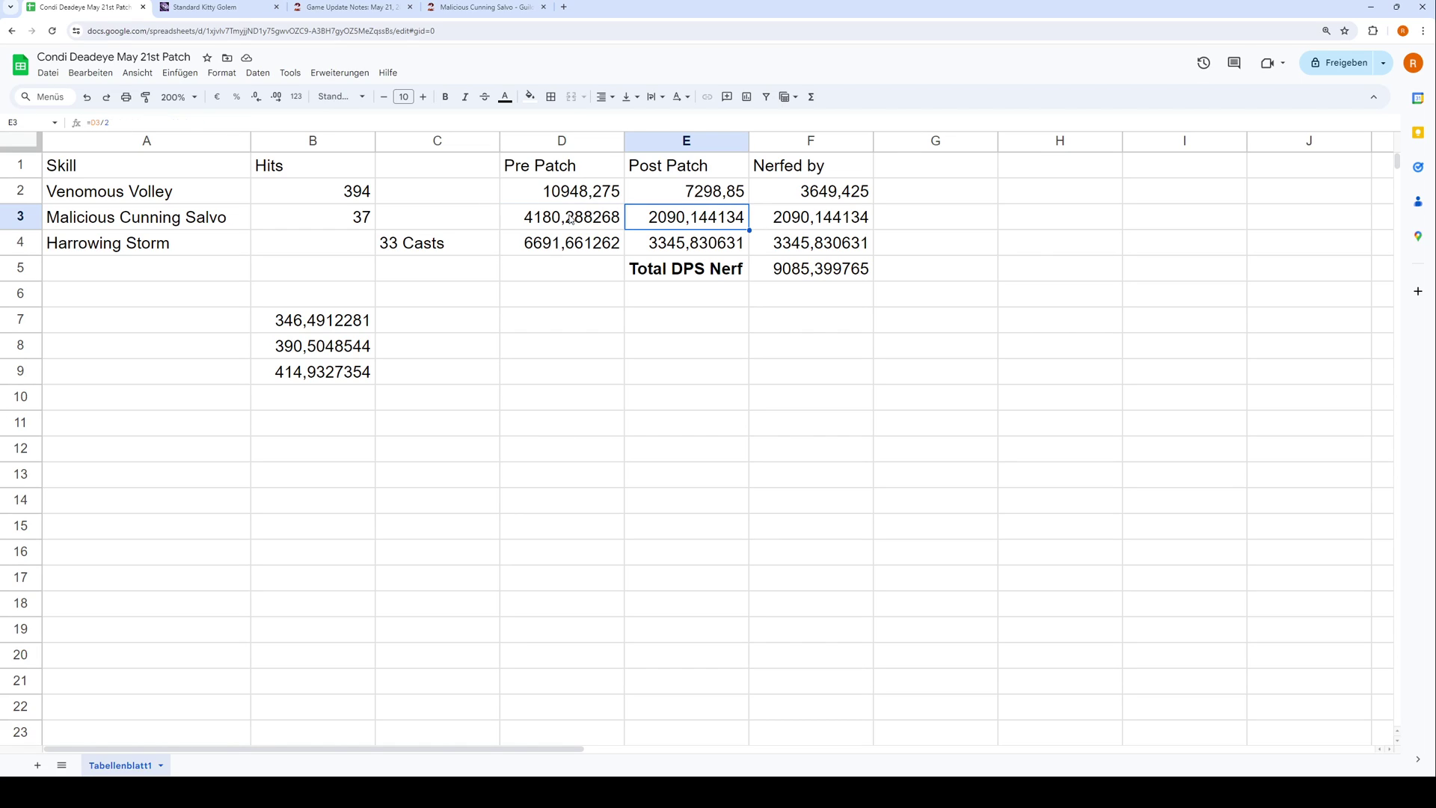
pyautogui.click(823, 217)
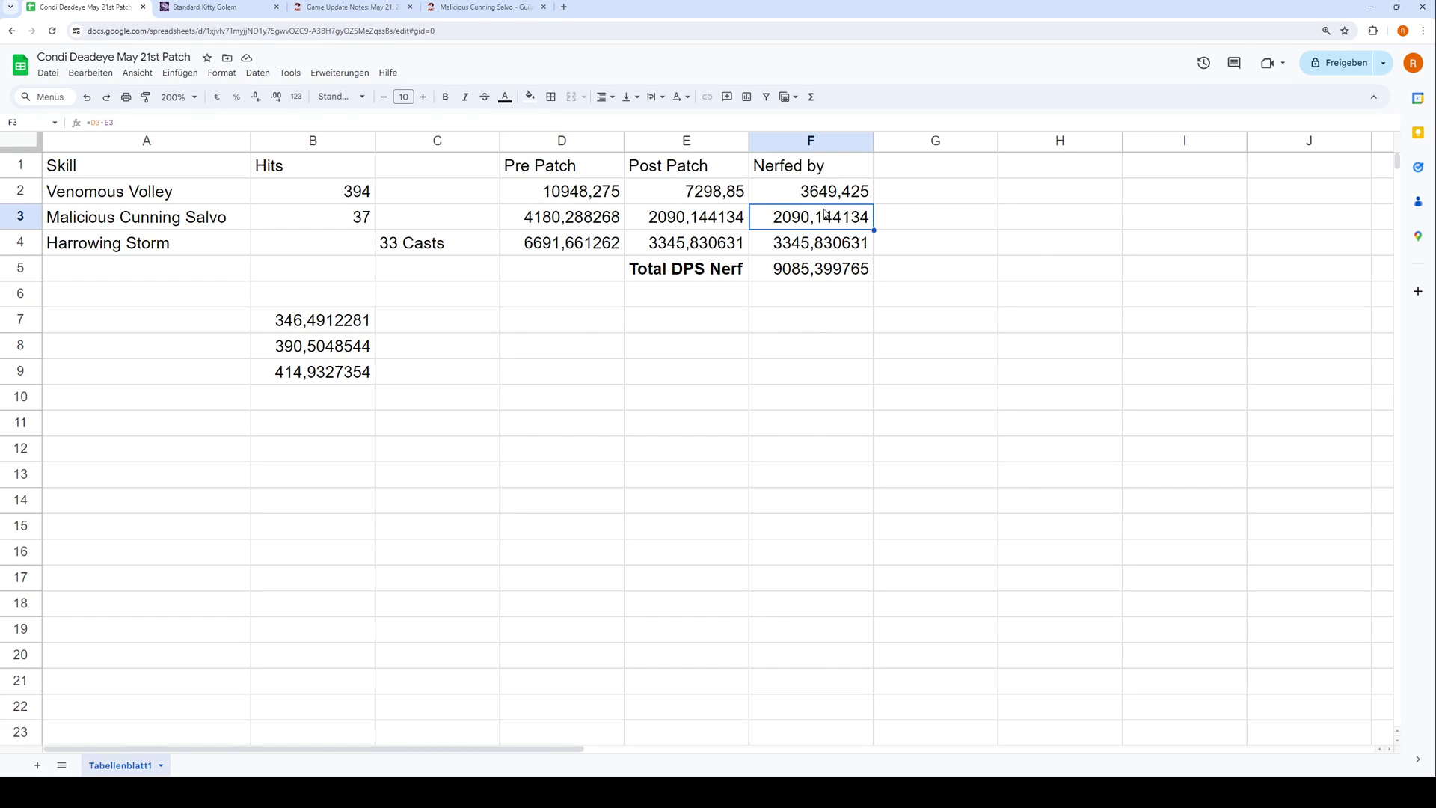
# Step: Select the Harrowing Storm pre-patch cell D4 and look up Harrowing Storm on the Guild Wars 2 Wiki
pyautogui.click(563, 242)
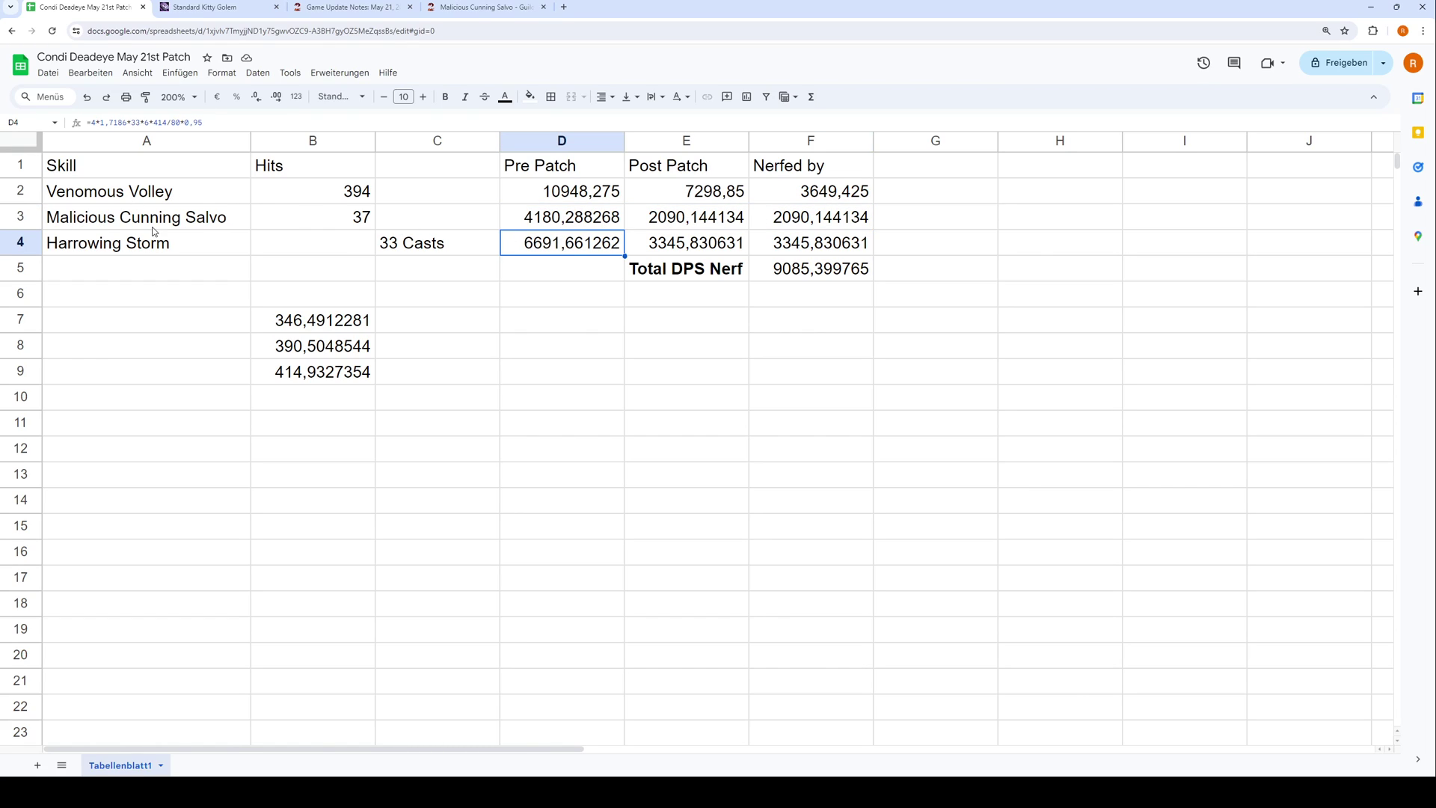
pyautogui.click(486, 7)
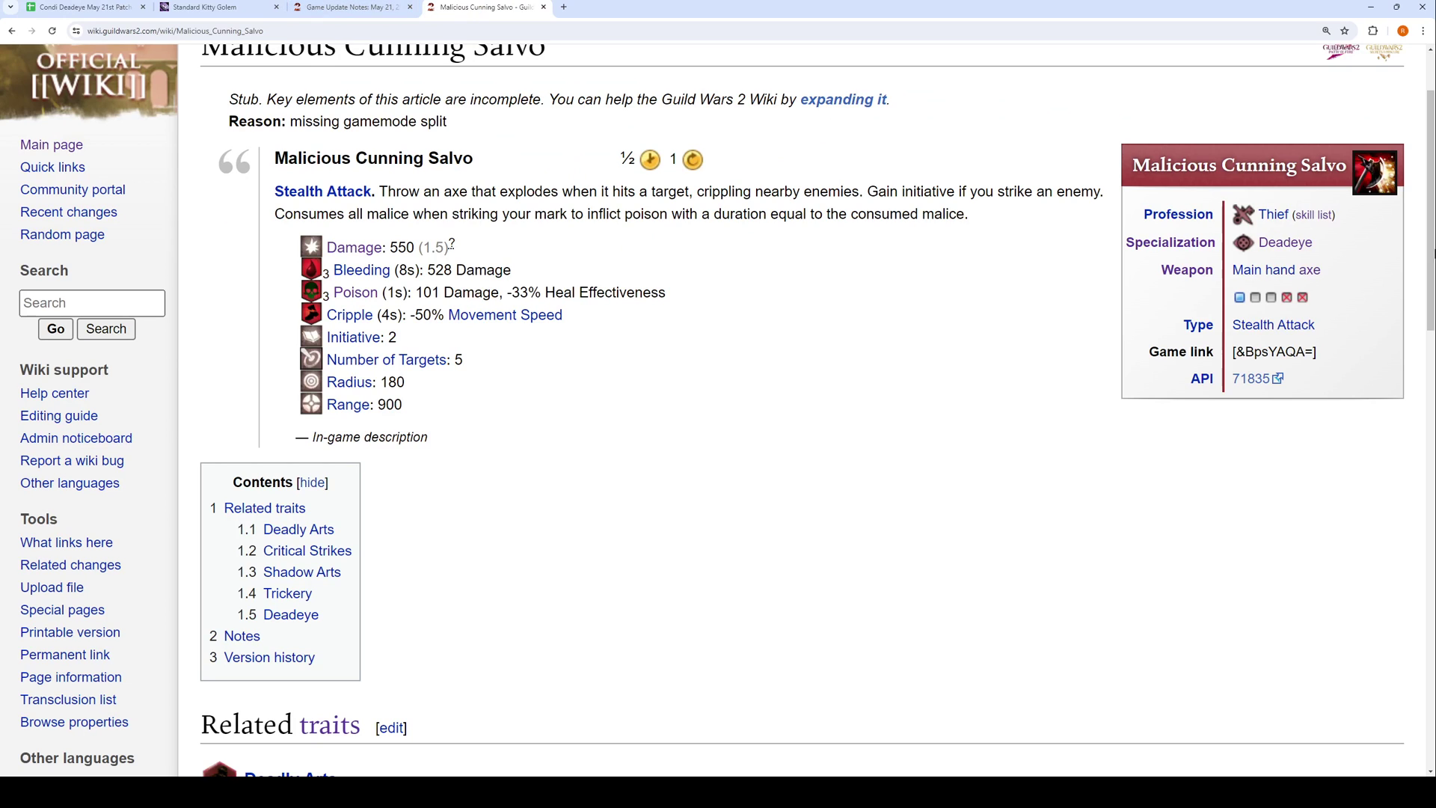
pyautogui.click(66, 305)
pyautogui.write('H')
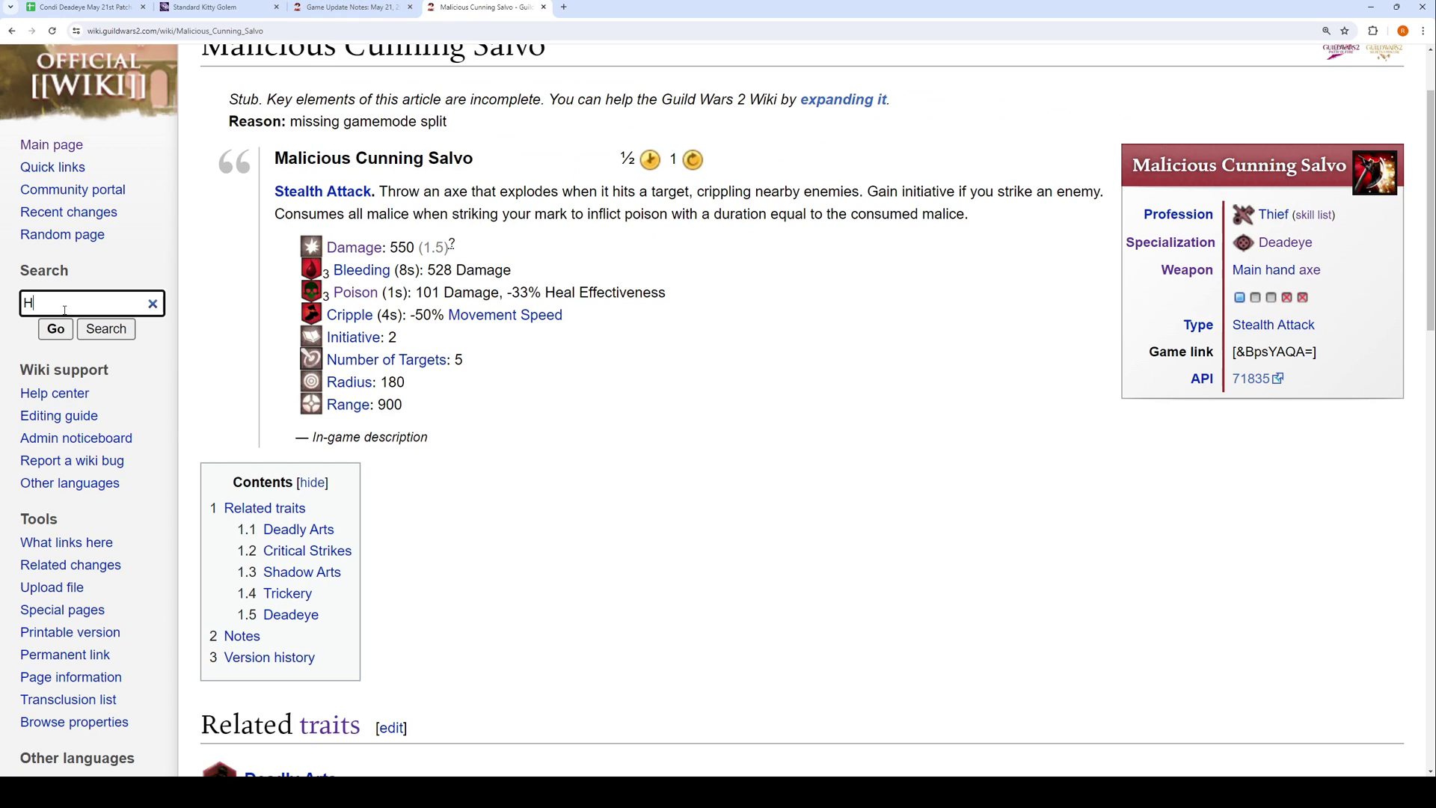
pyautogui.write('arrowing Storm')
pyautogui.press('Return')
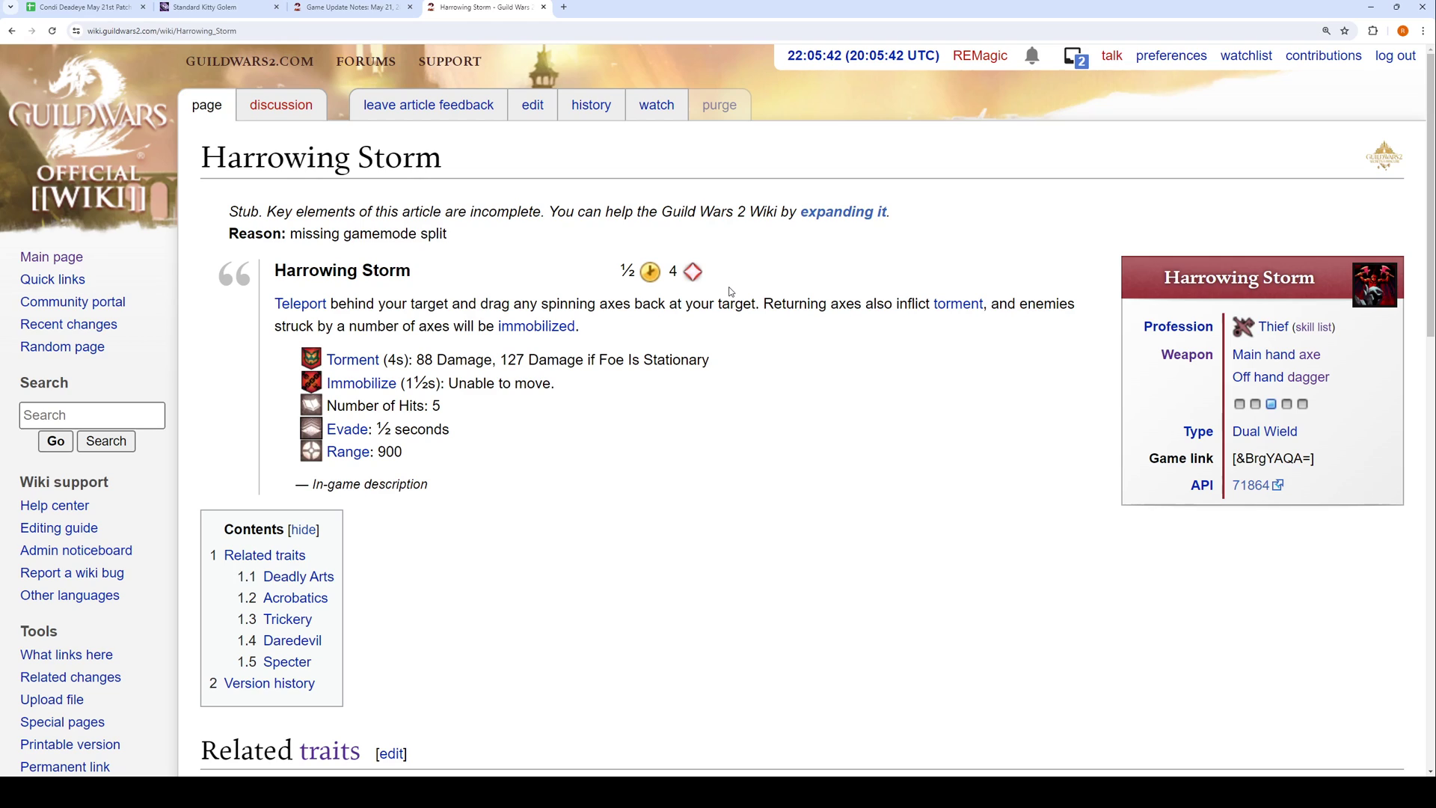
# Step: Find the Harrowing Storm cast count in the golem log's outgoing damage table and return to the spreadsheet
pyautogui.click(120, 9)
pyautogui.scroll(-3, 396, 457)
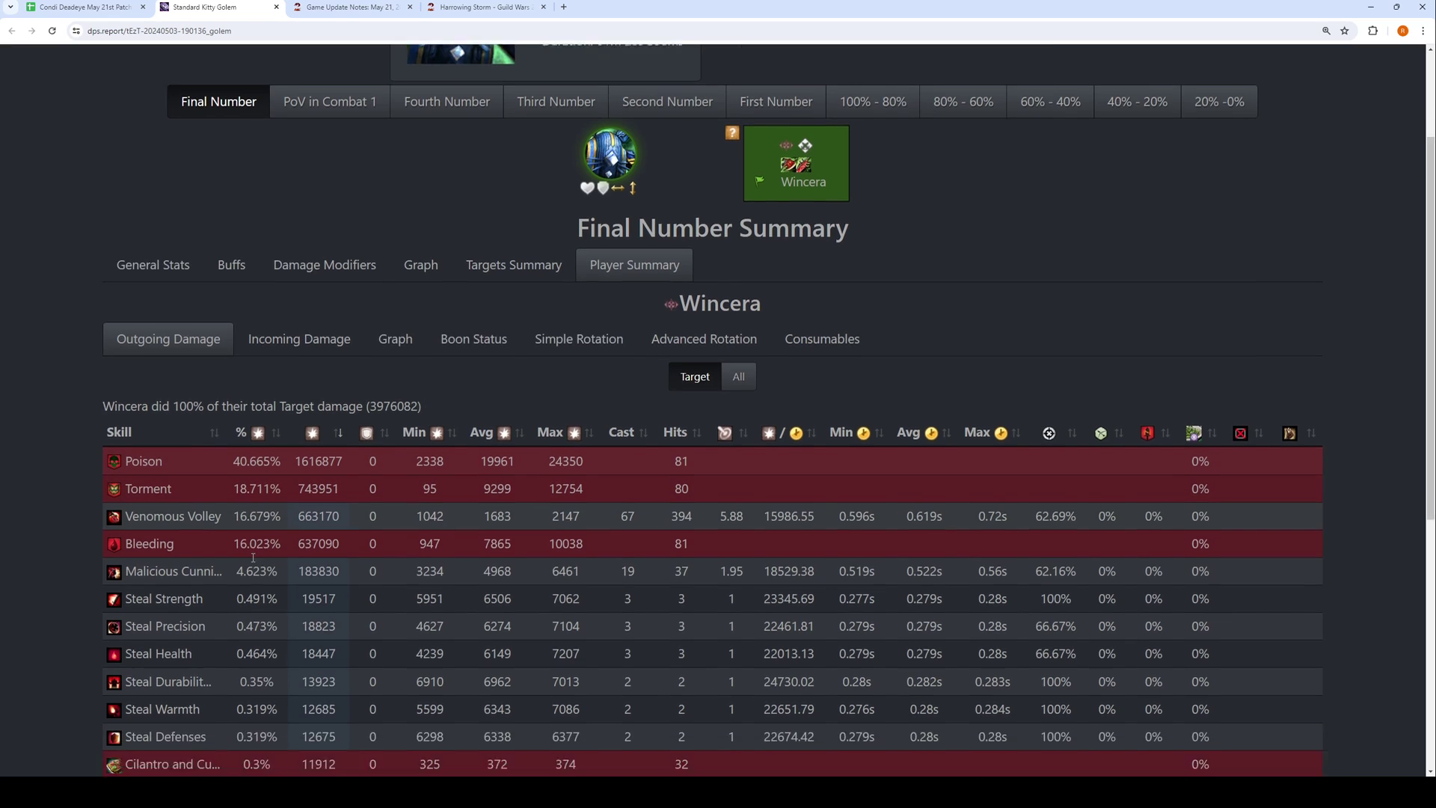
pyautogui.scroll(-4, 266, 505)
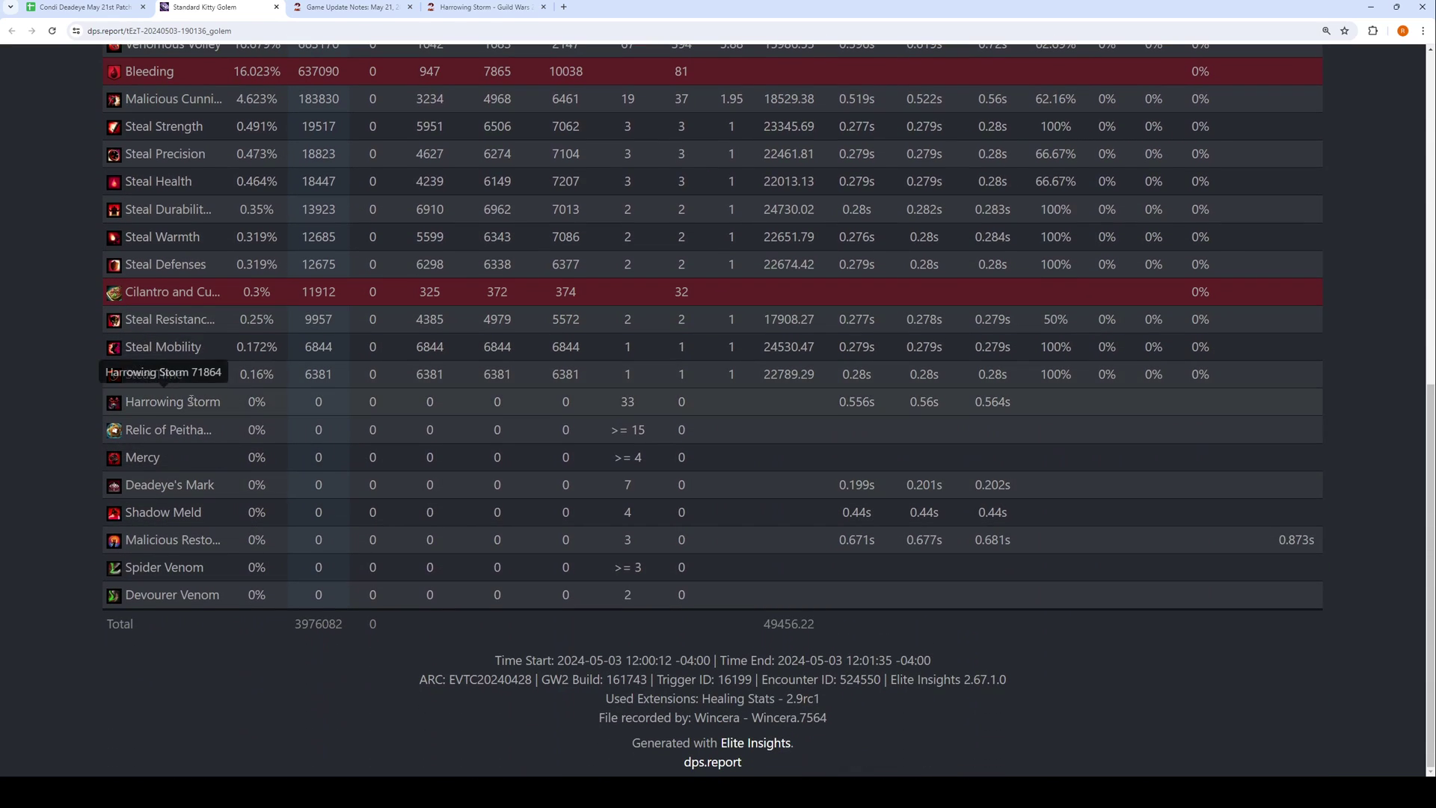
pyautogui.doubleClick(628, 402)
pyautogui.click(72, 4)
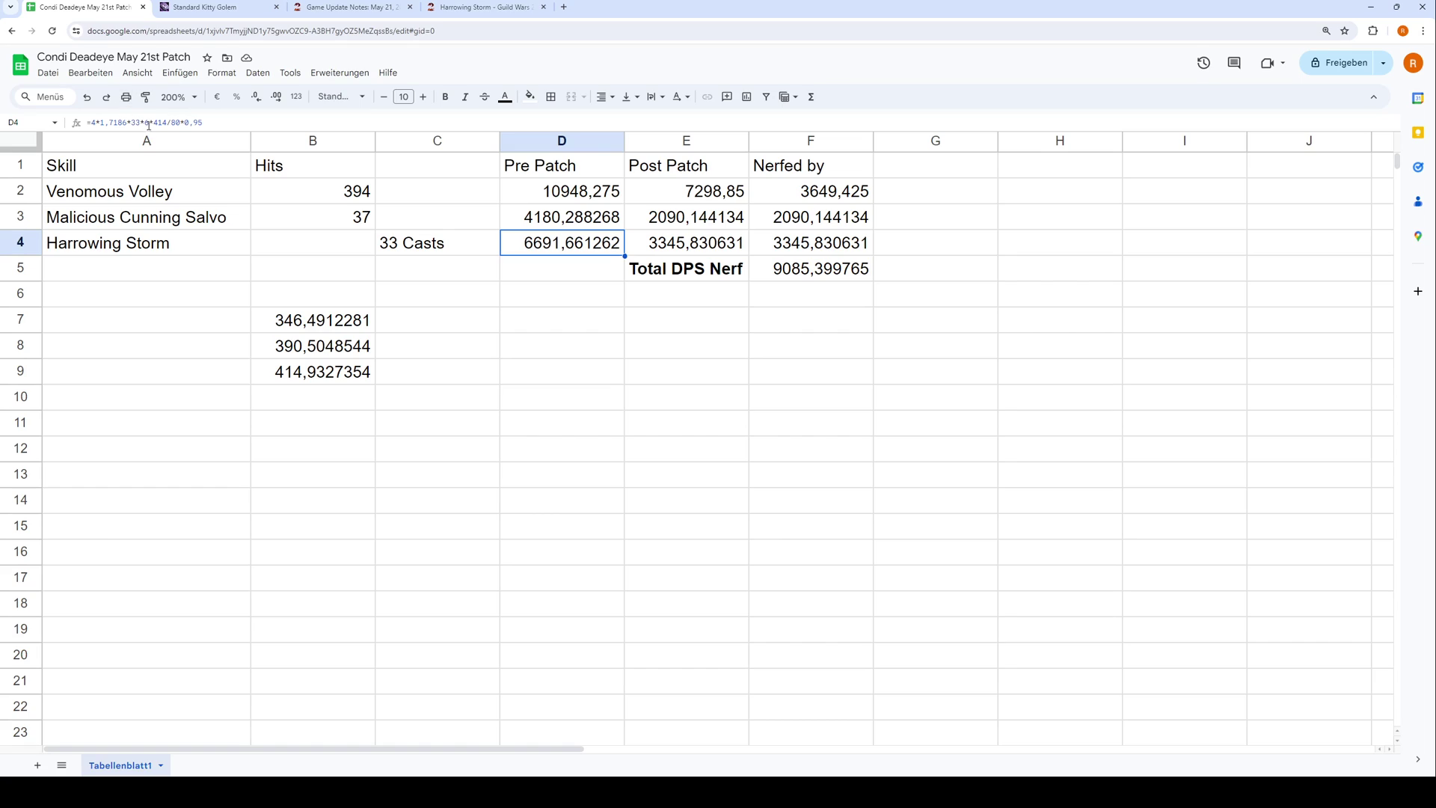
# Step: Examine the Harrowing Storm pre-patch formula in D4, highlighting the casts-times-hits factor and the duration factors, leaving it as is
pyautogui.moveTo(132, 122); pyautogui.dragTo(147, 122)
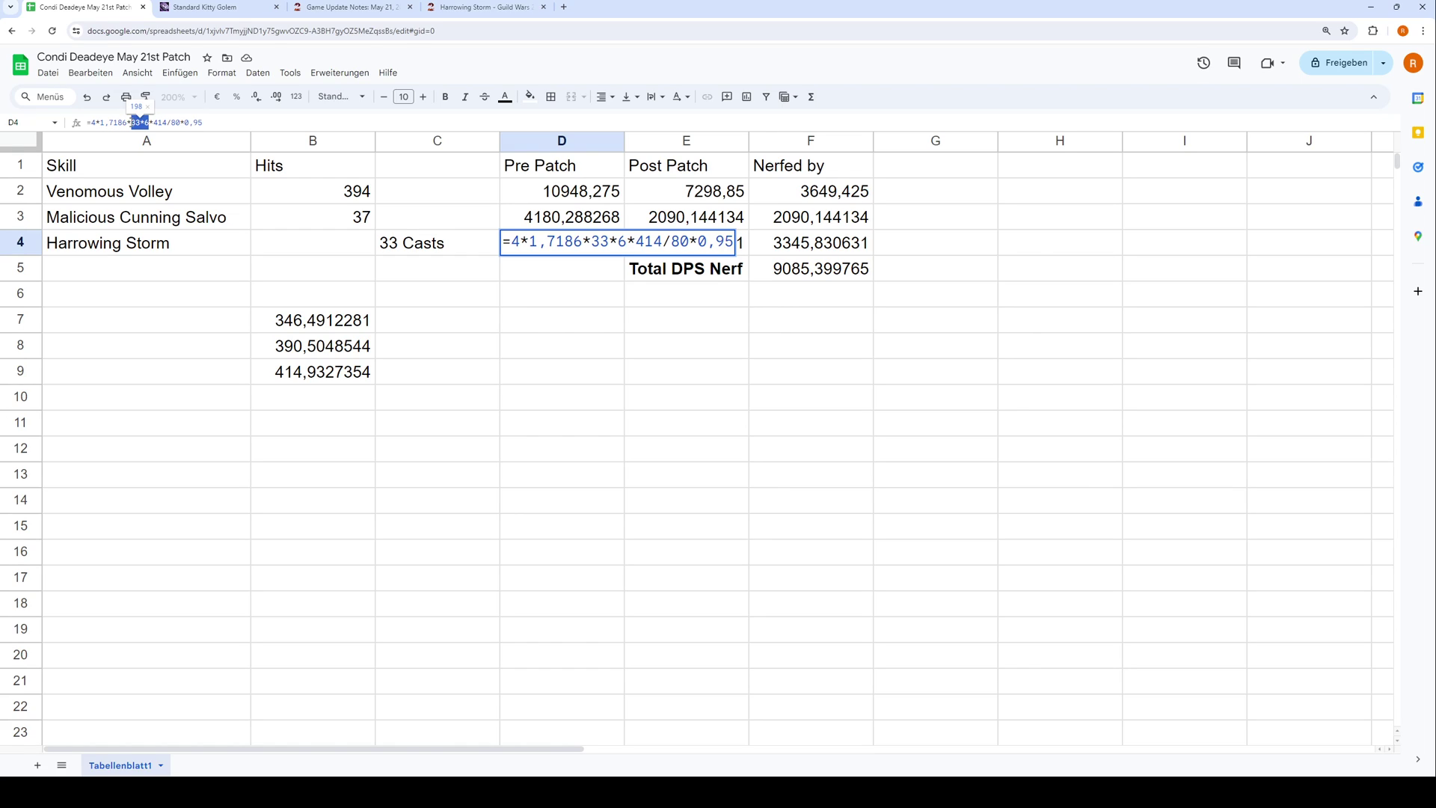
pyautogui.moveTo(91, 122); pyautogui.dragTo(118, 122)
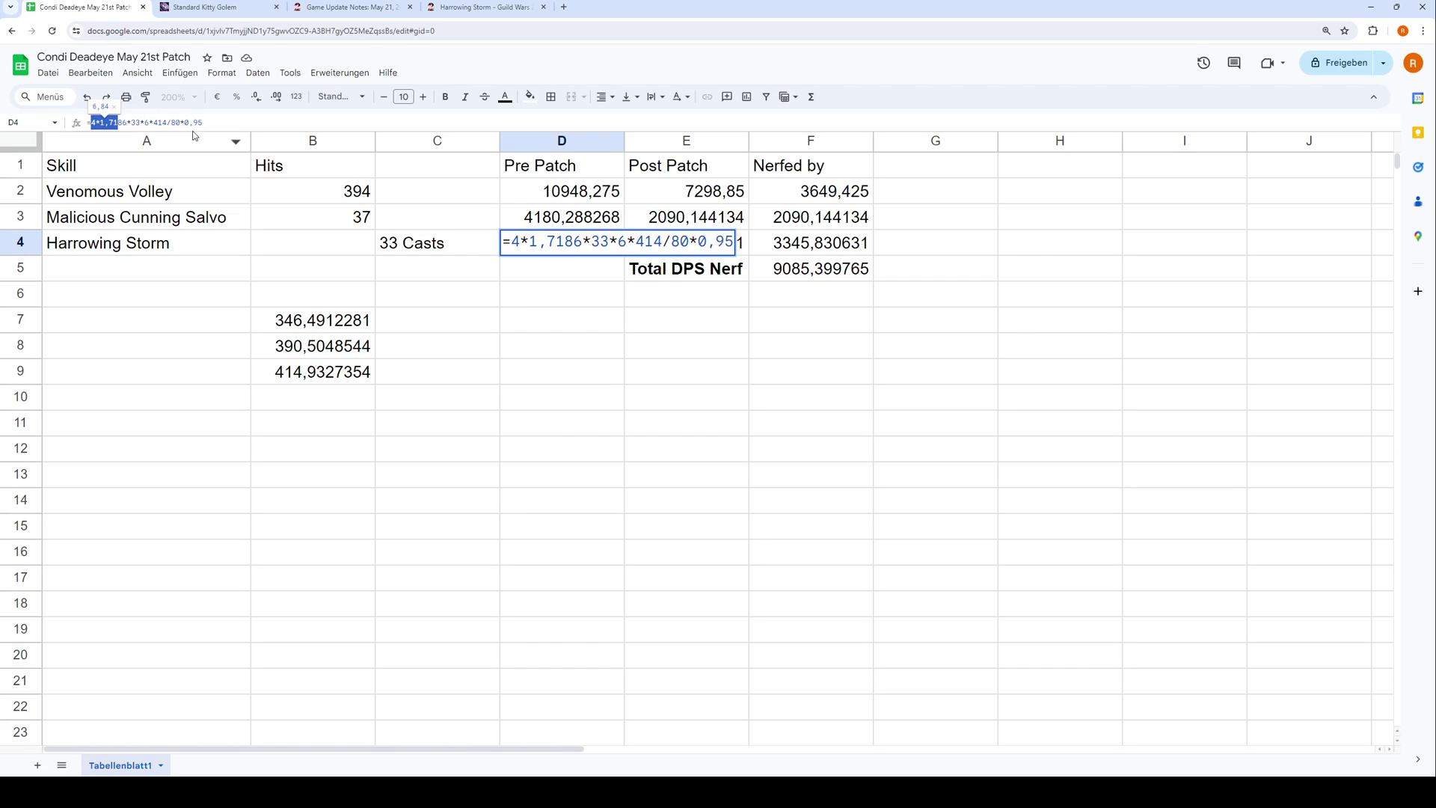
pyautogui.click(154, 122)
pyautogui.press('Return')
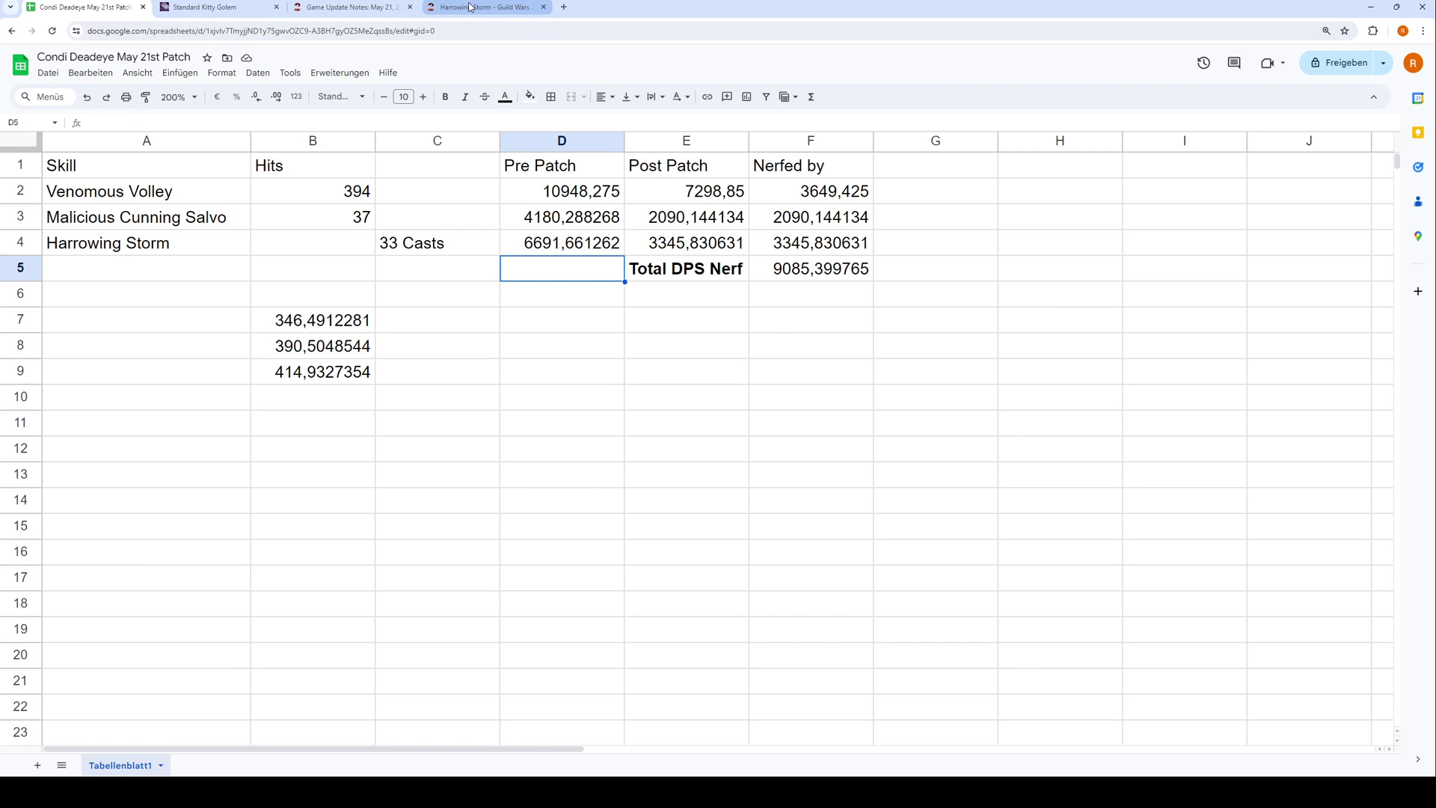
# Step: Check the golem's average torment stacks in the log's target condition table, then return to the spreadsheet
pyautogui.click(232, 14)
pyautogui.scroll(6, 307, 464)
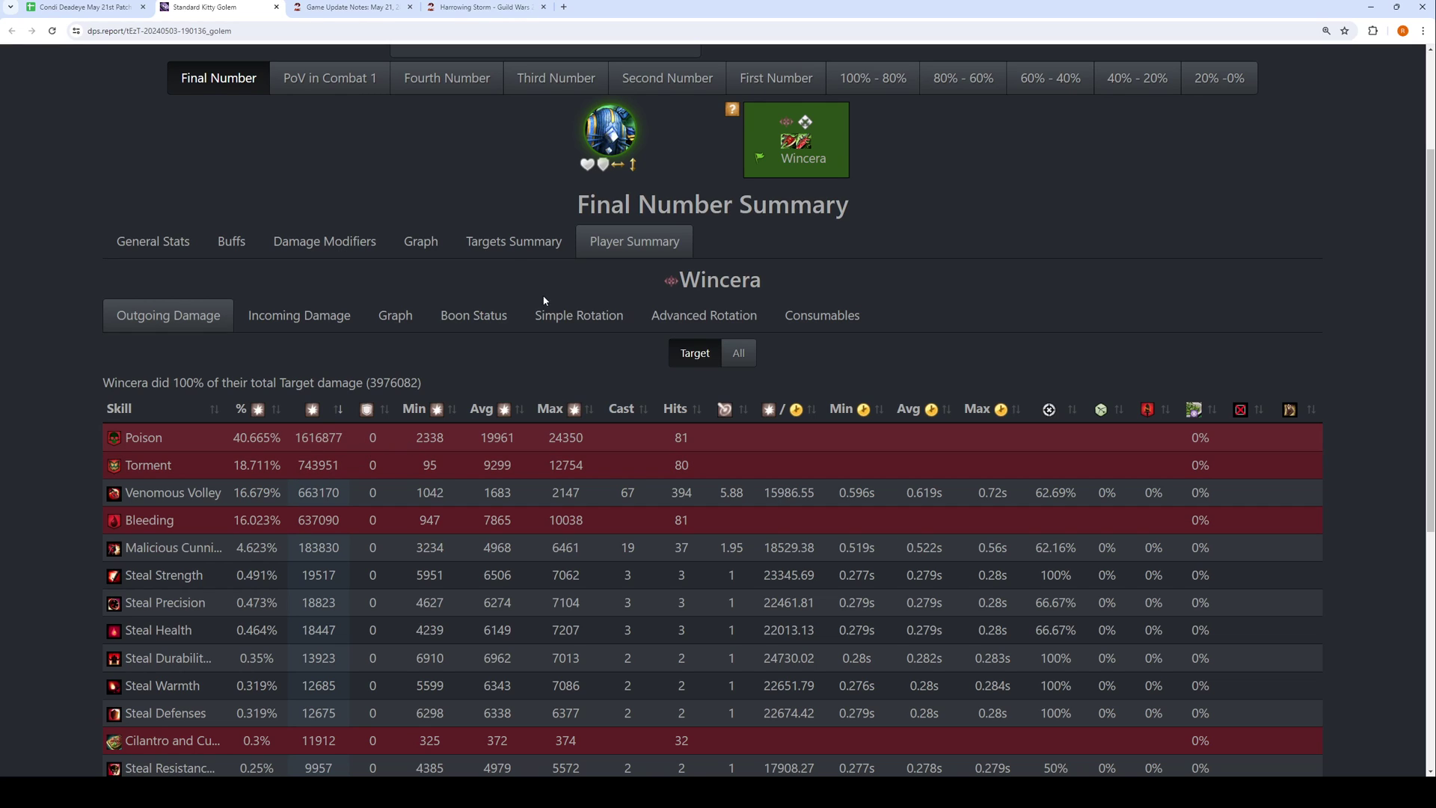
pyautogui.click(523, 243)
pyautogui.click(720, 542)
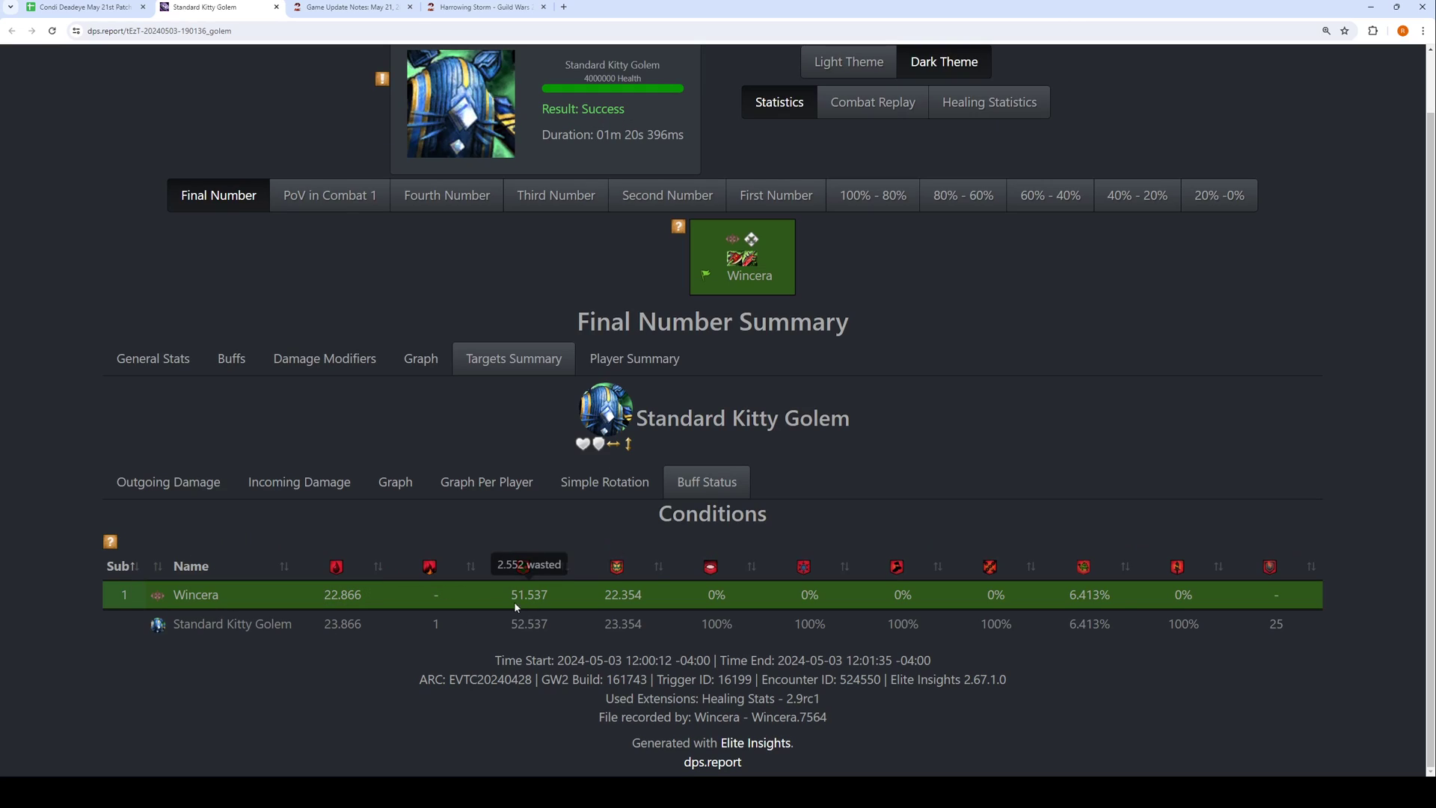
pyautogui.moveTo(619, 591)
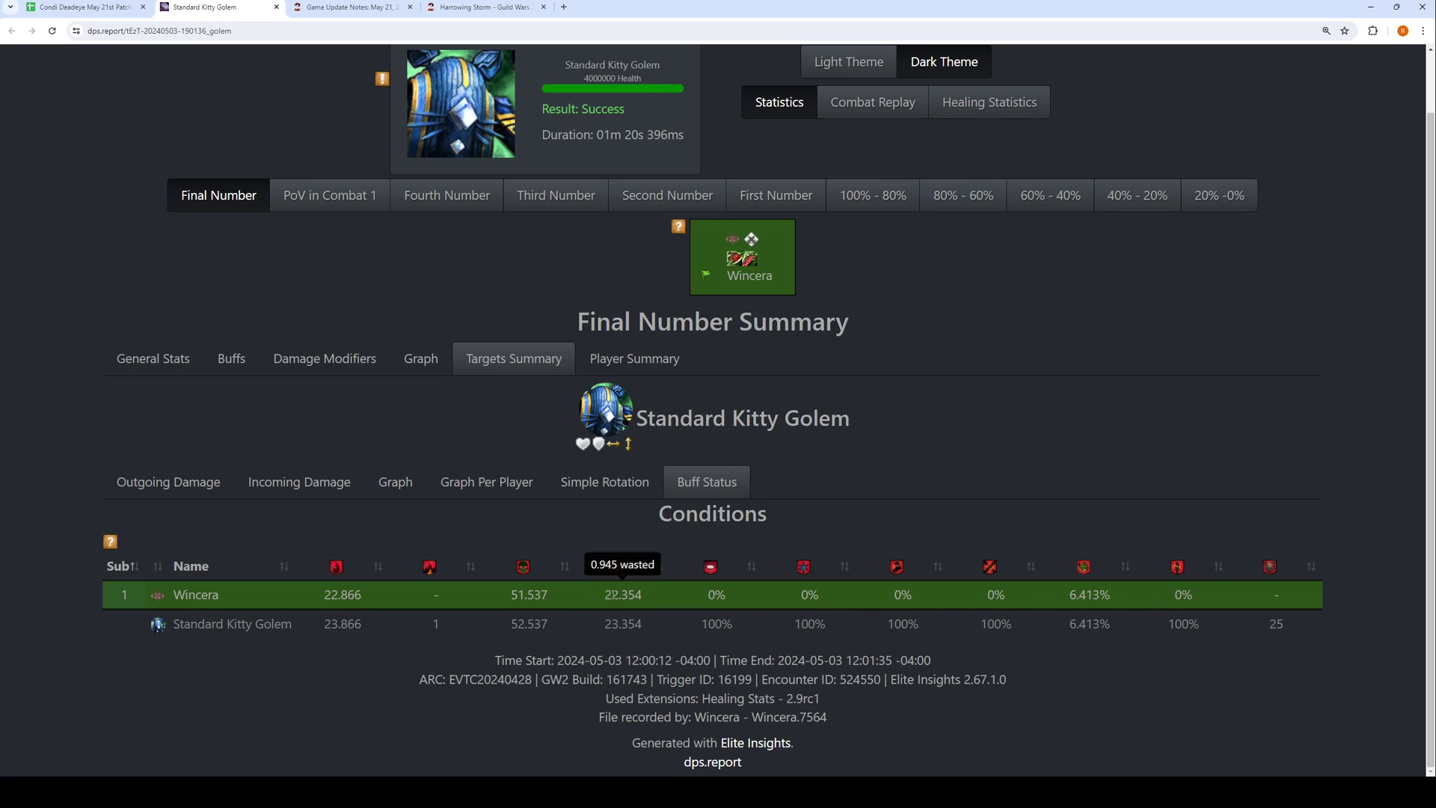
pyautogui.click(67, 8)
# Step: Compare the per-stack damage calculations in B7 and B9 with the Harrowing Storm pre-patch formula in D4
pyautogui.click(316, 327)
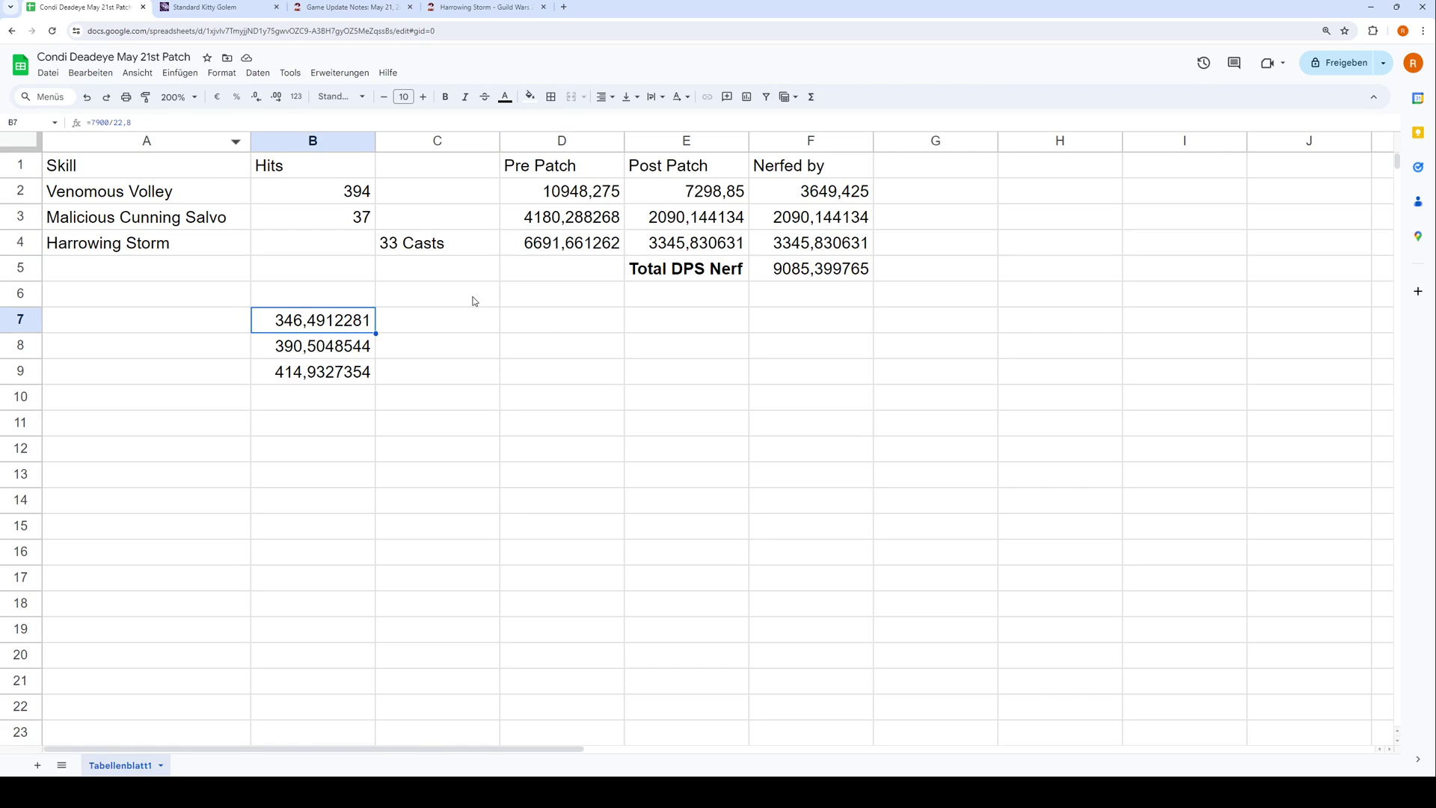
pyautogui.click(575, 234)
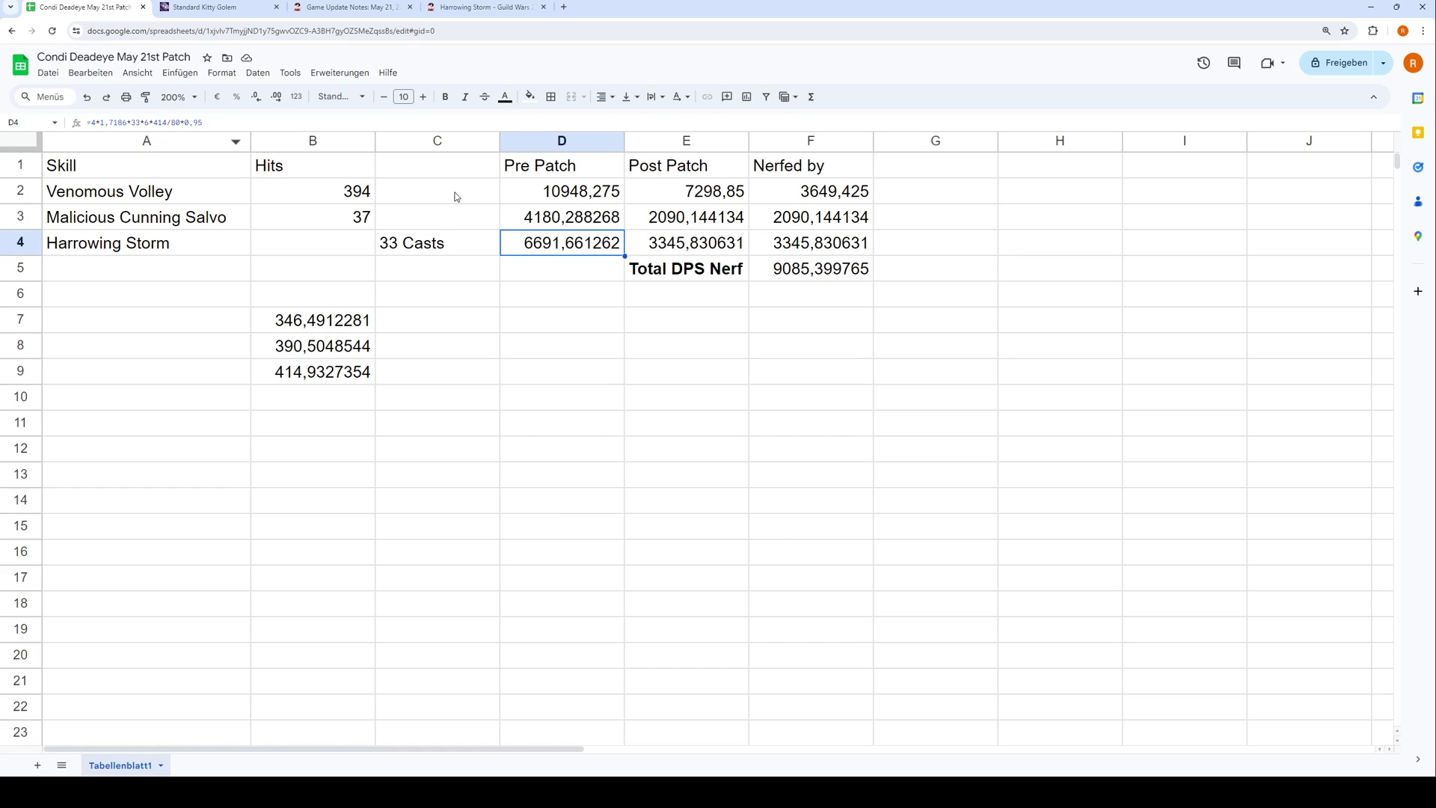
pyautogui.click(296, 366)
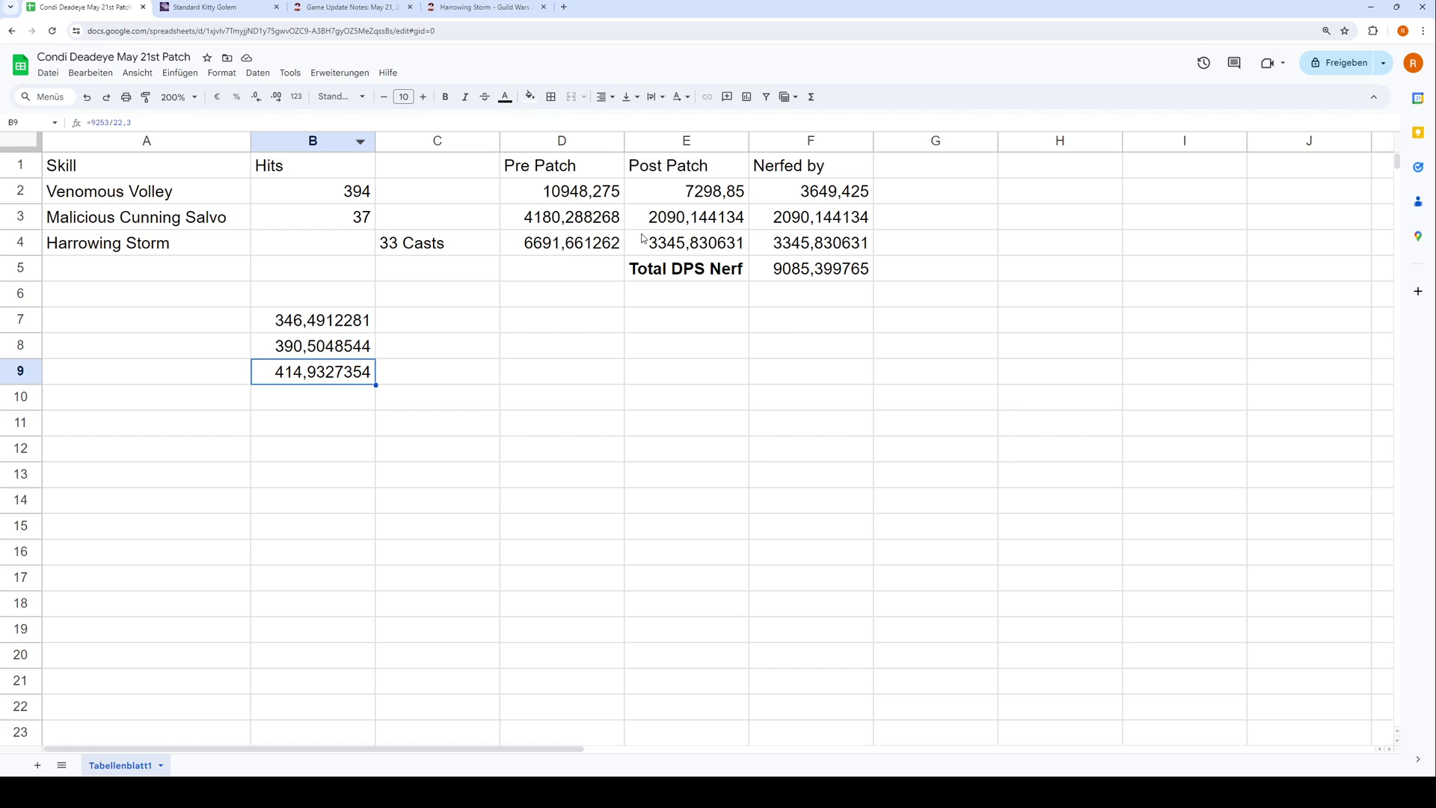
pyautogui.click(599, 247)
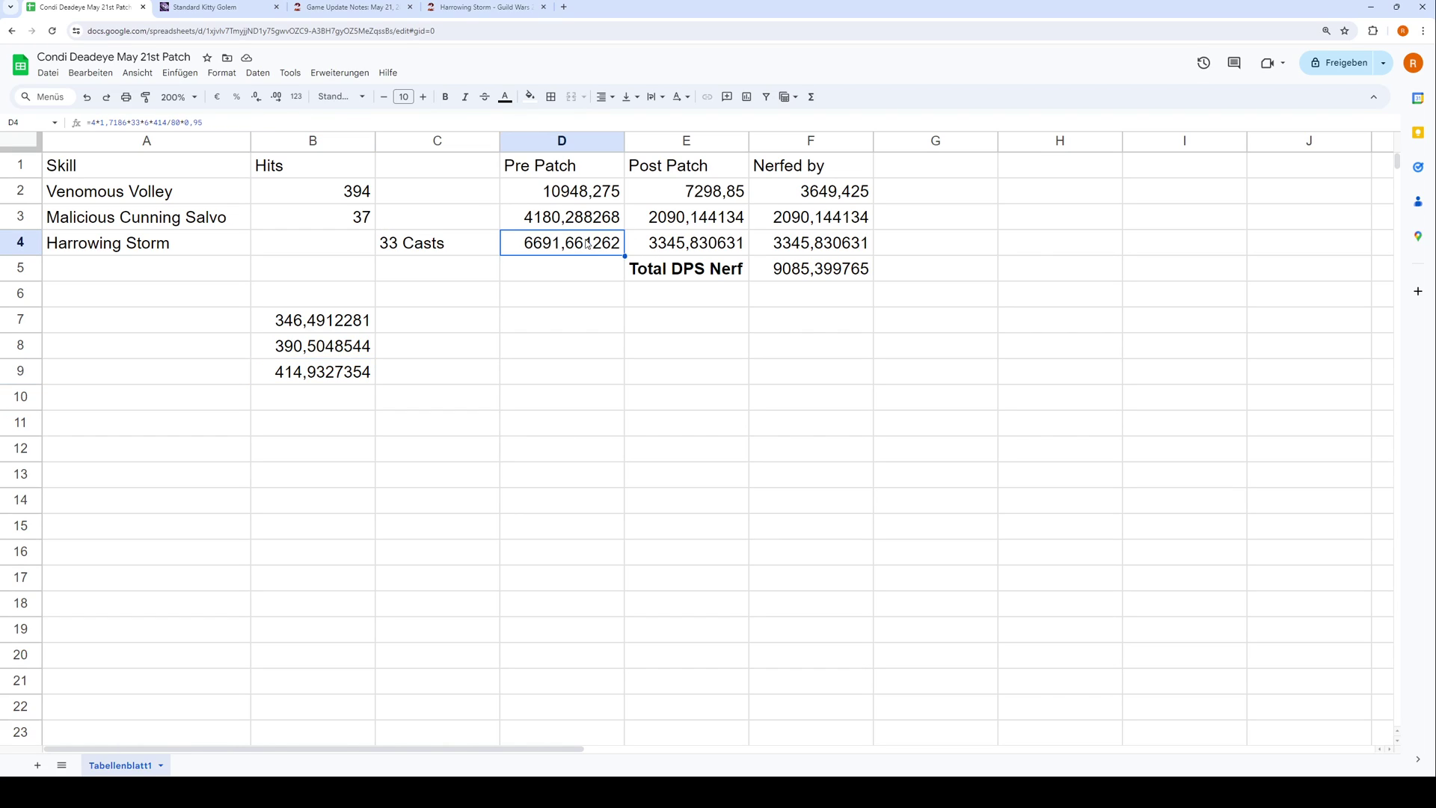
pyautogui.click(207, 122)
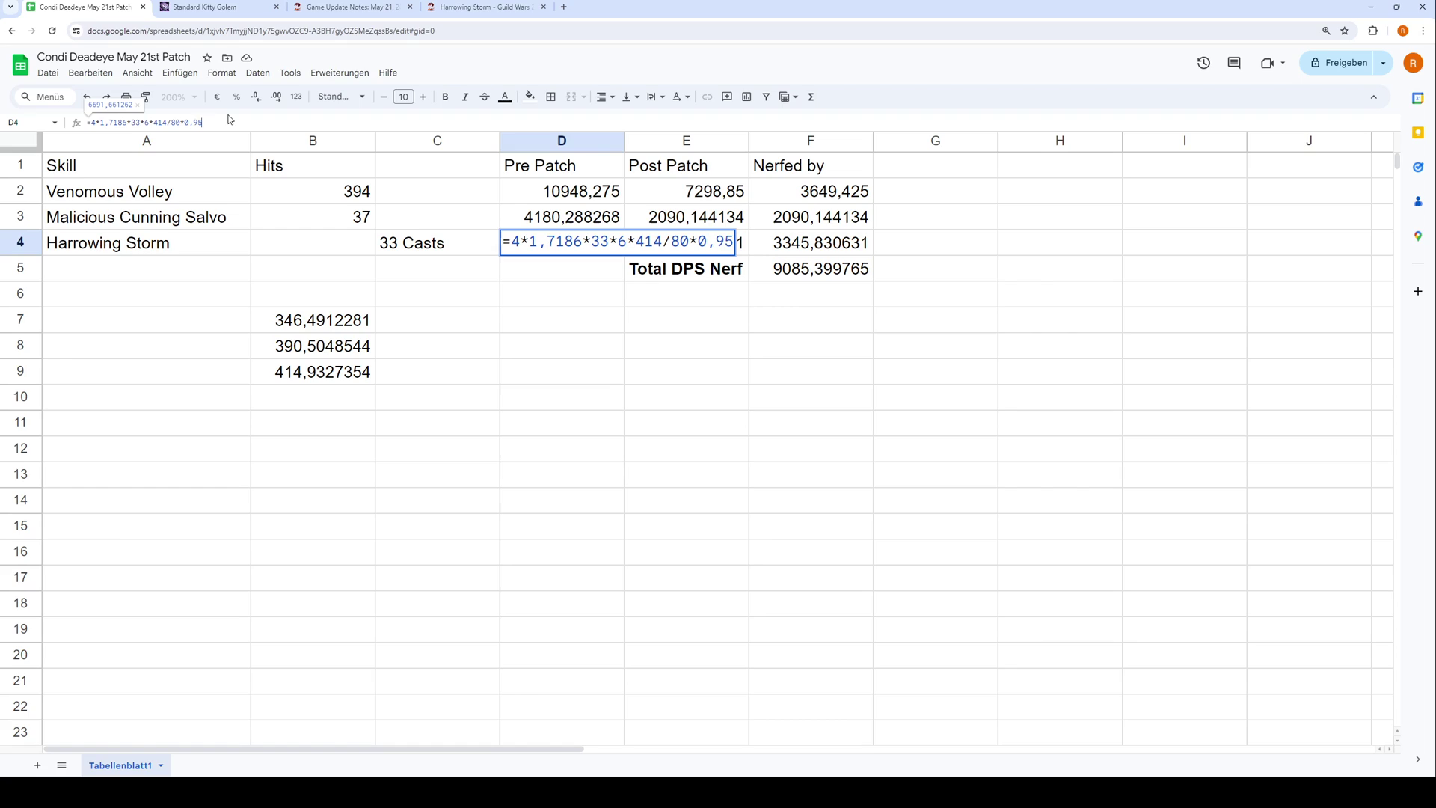
pyautogui.press('Return')
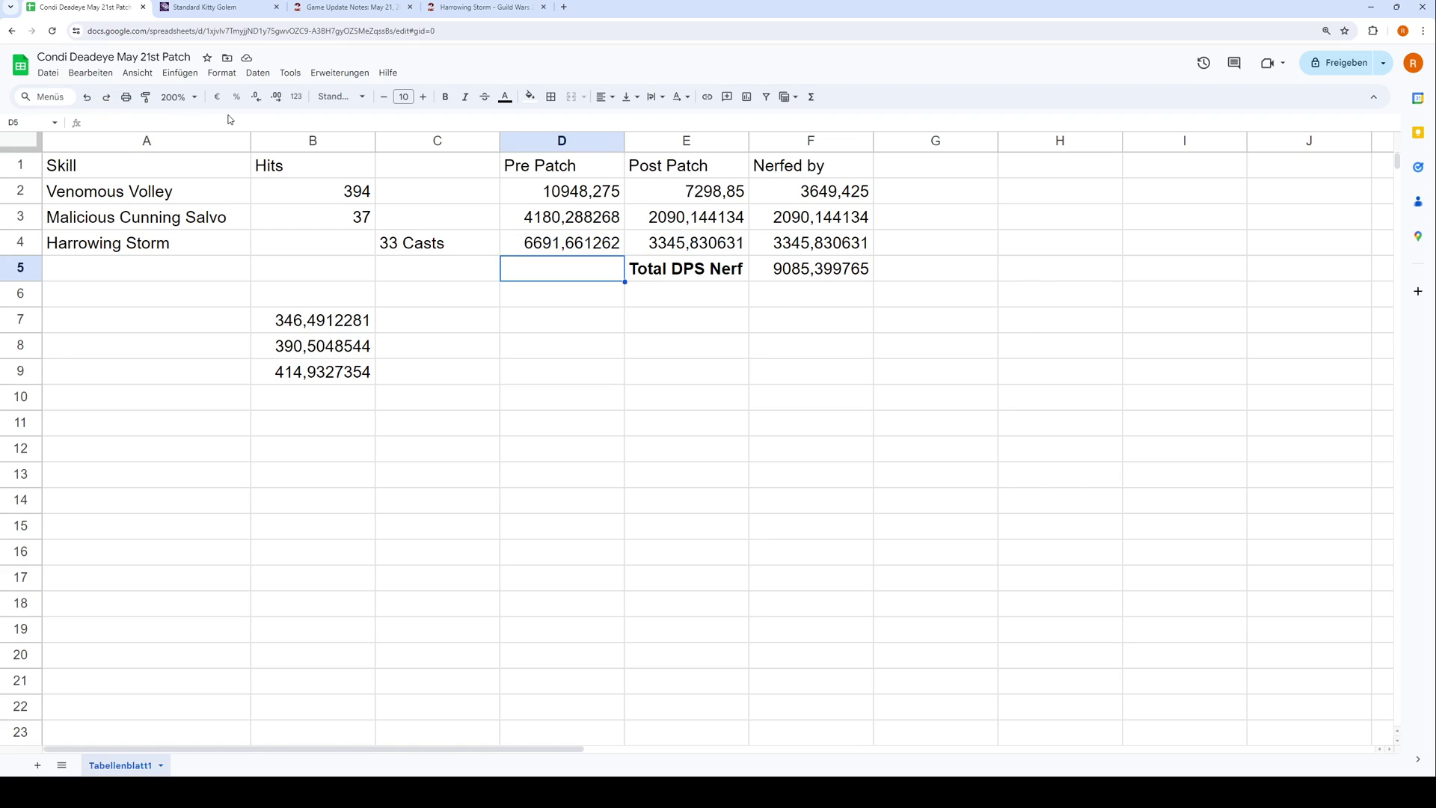
# Step: Review the Harrowing Storm post-patch formula in E4, the nerf values in F2:F4 and the total DPS nerf formula in F5
pyautogui.click(652, 245)
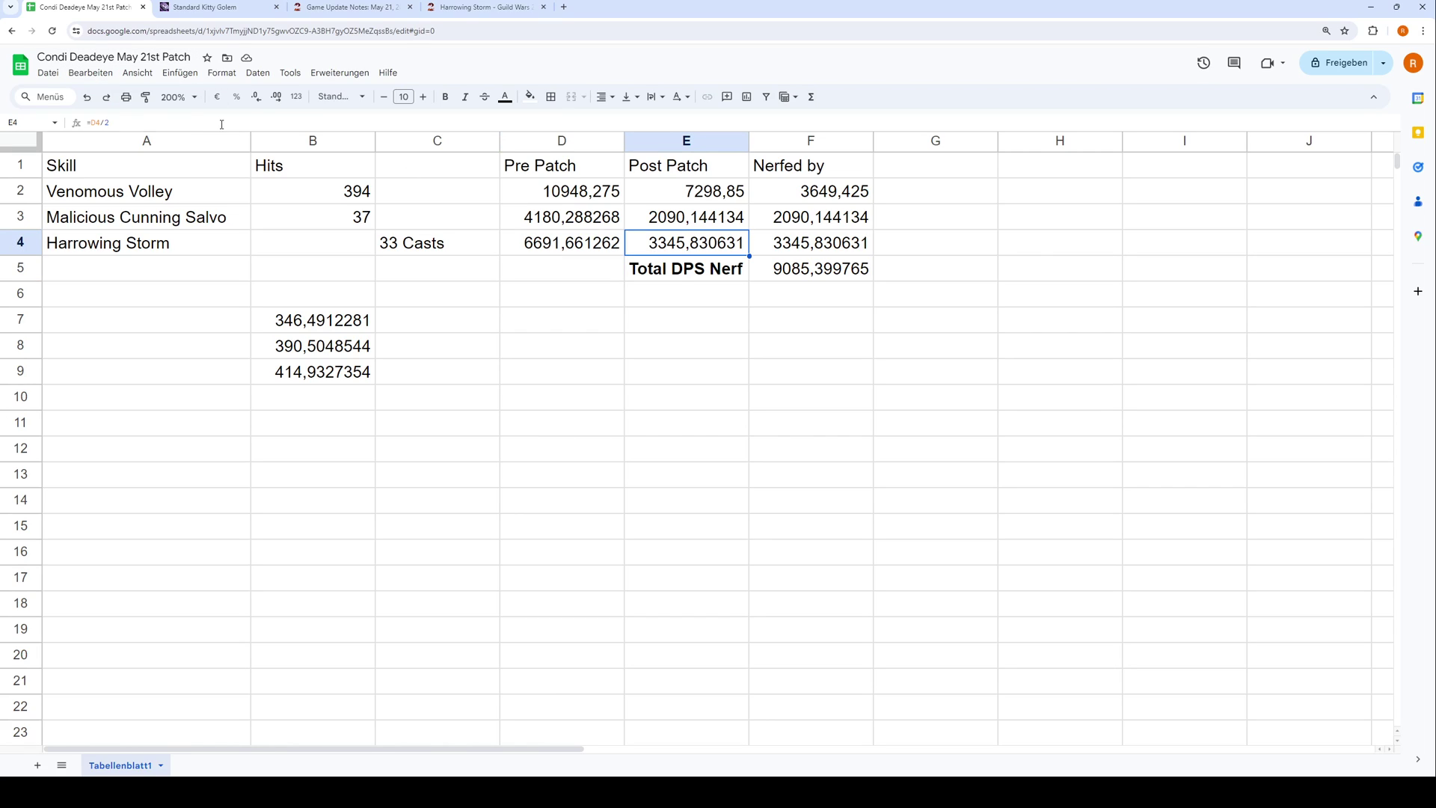
pyautogui.press('Left')
pyautogui.press('Right')
pyautogui.moveTo(807, 198); pyautogui.dragTo(810, 250)
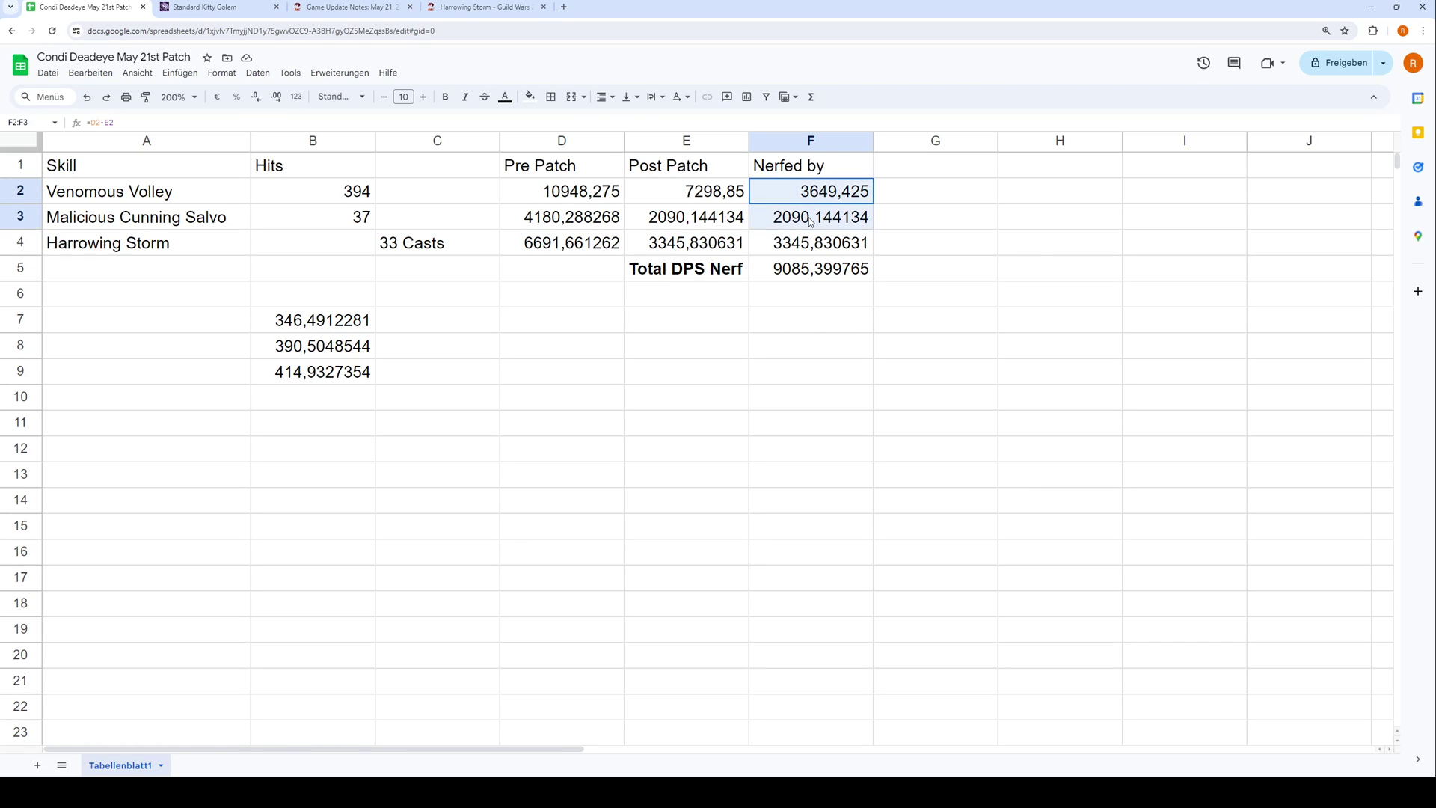
pyautogui.click(807, 269)
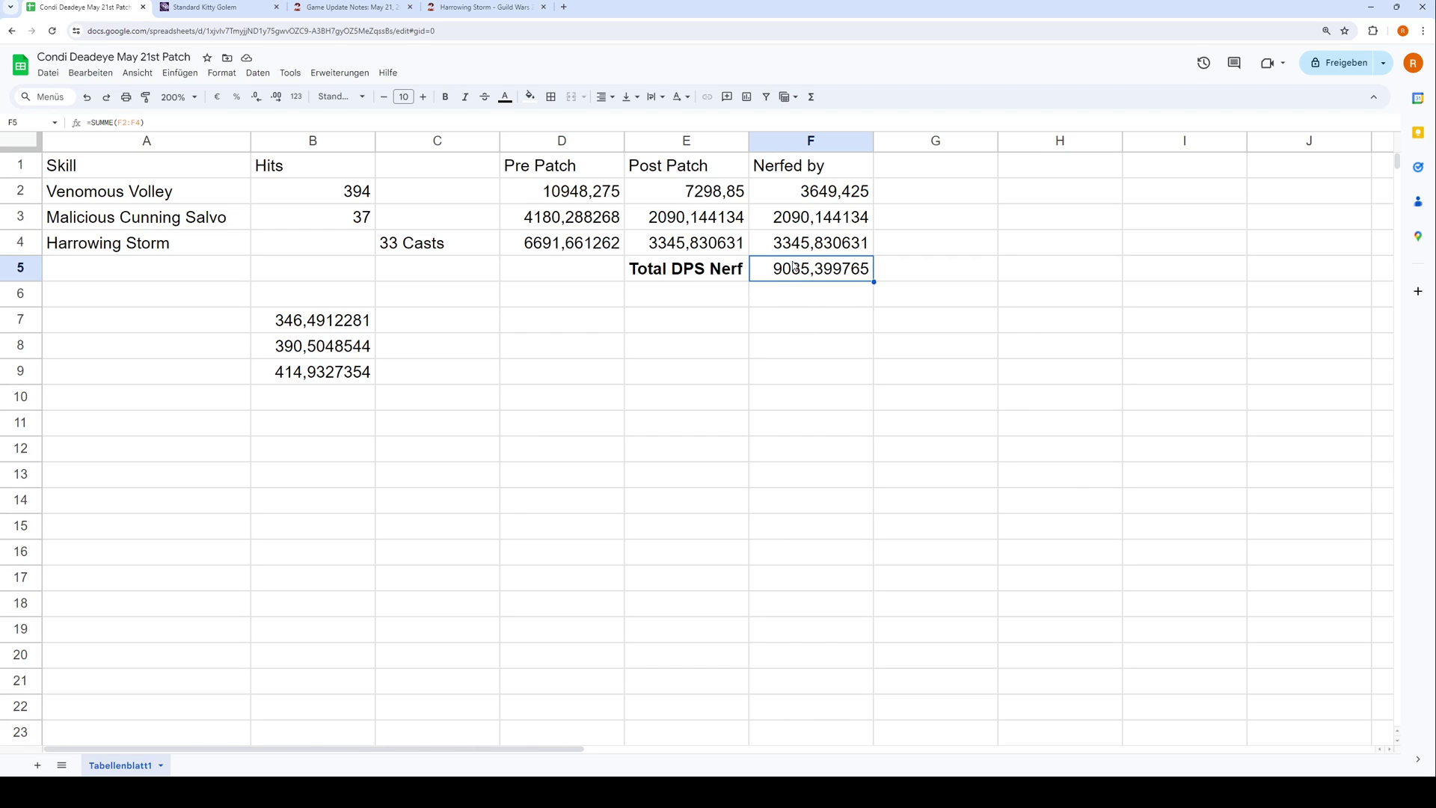
# Step: Go over the pre-patch formulas of all three skills in D2, D3 and D4 and the total DPS nerf in F5
pyautogui.click(620, 197)
pyautogui.click(599, 223)
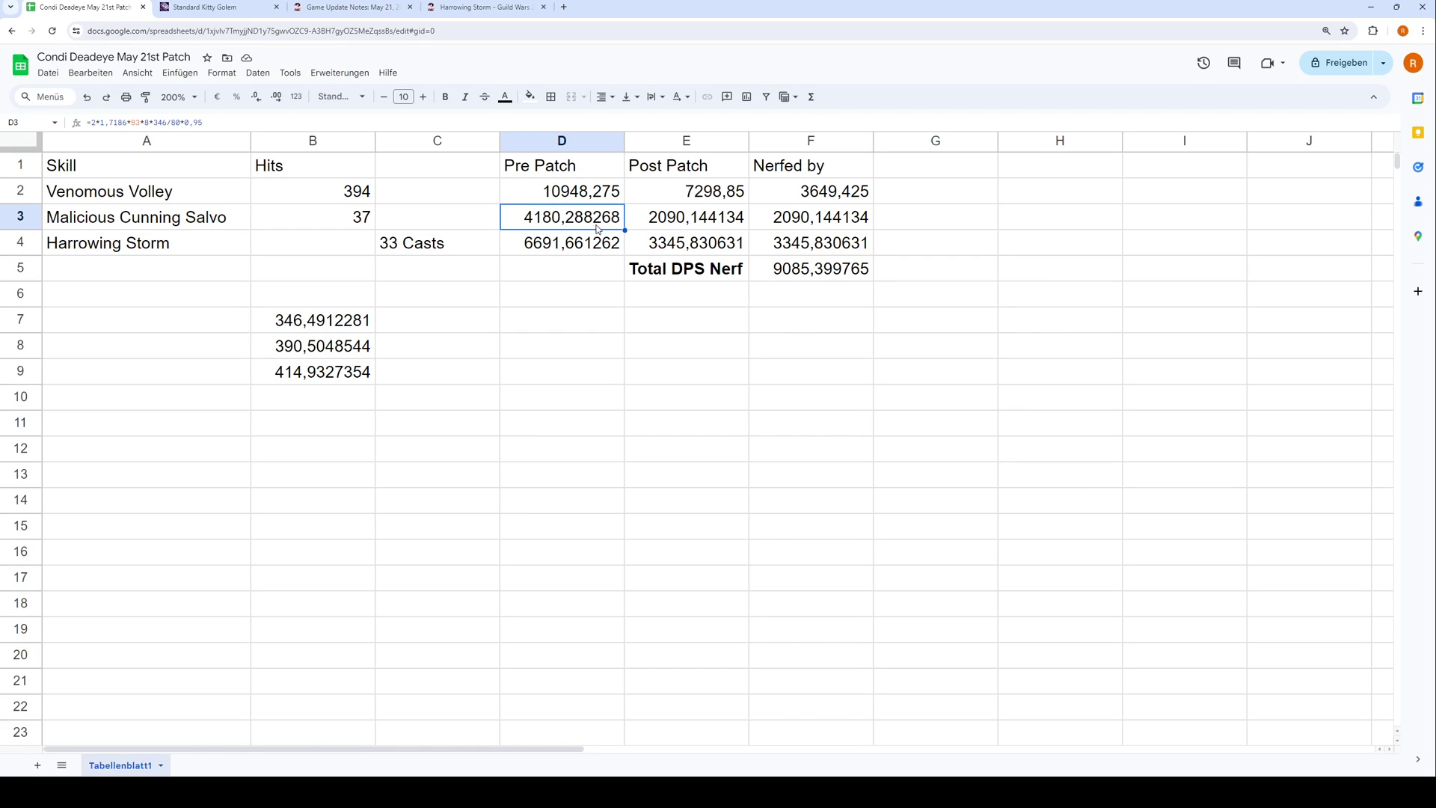
pyautogui.click(595, 238)
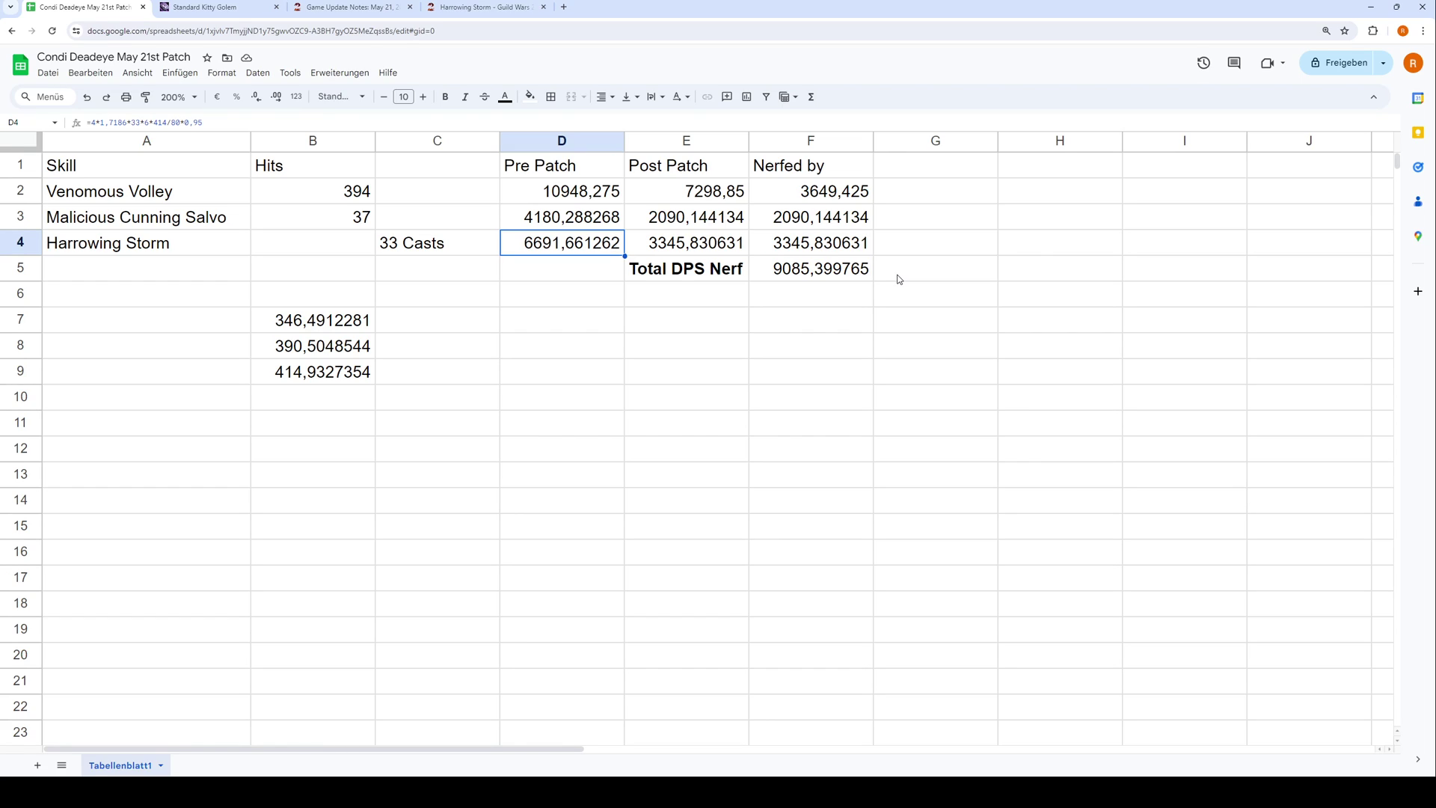
pyautogui.click(831, 274)
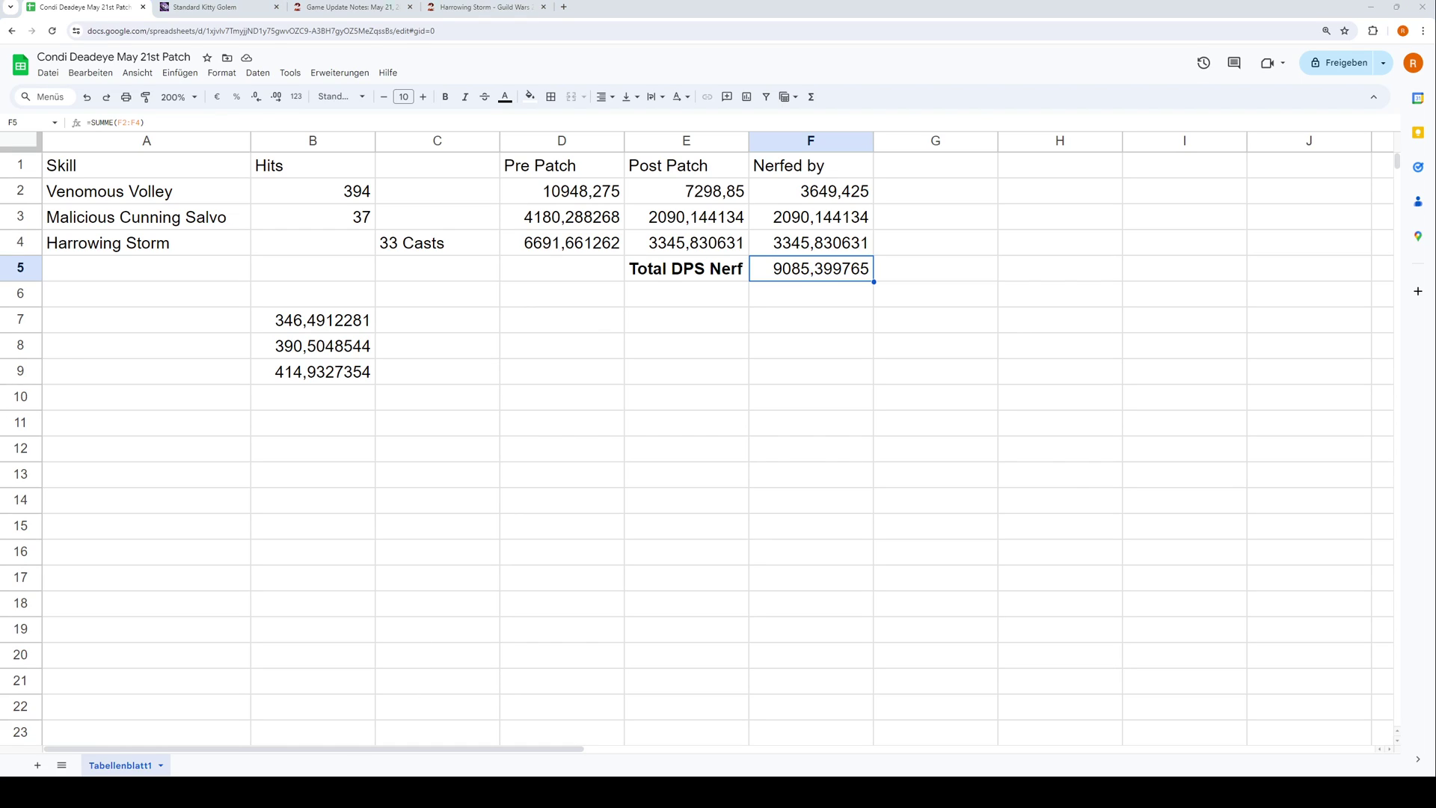
# Step: Deselect the total by selecting empty cell C15, check the Thief changes in the May 21st patch notes, and return to the spreadsheet
pyautogui.click(438, 526)
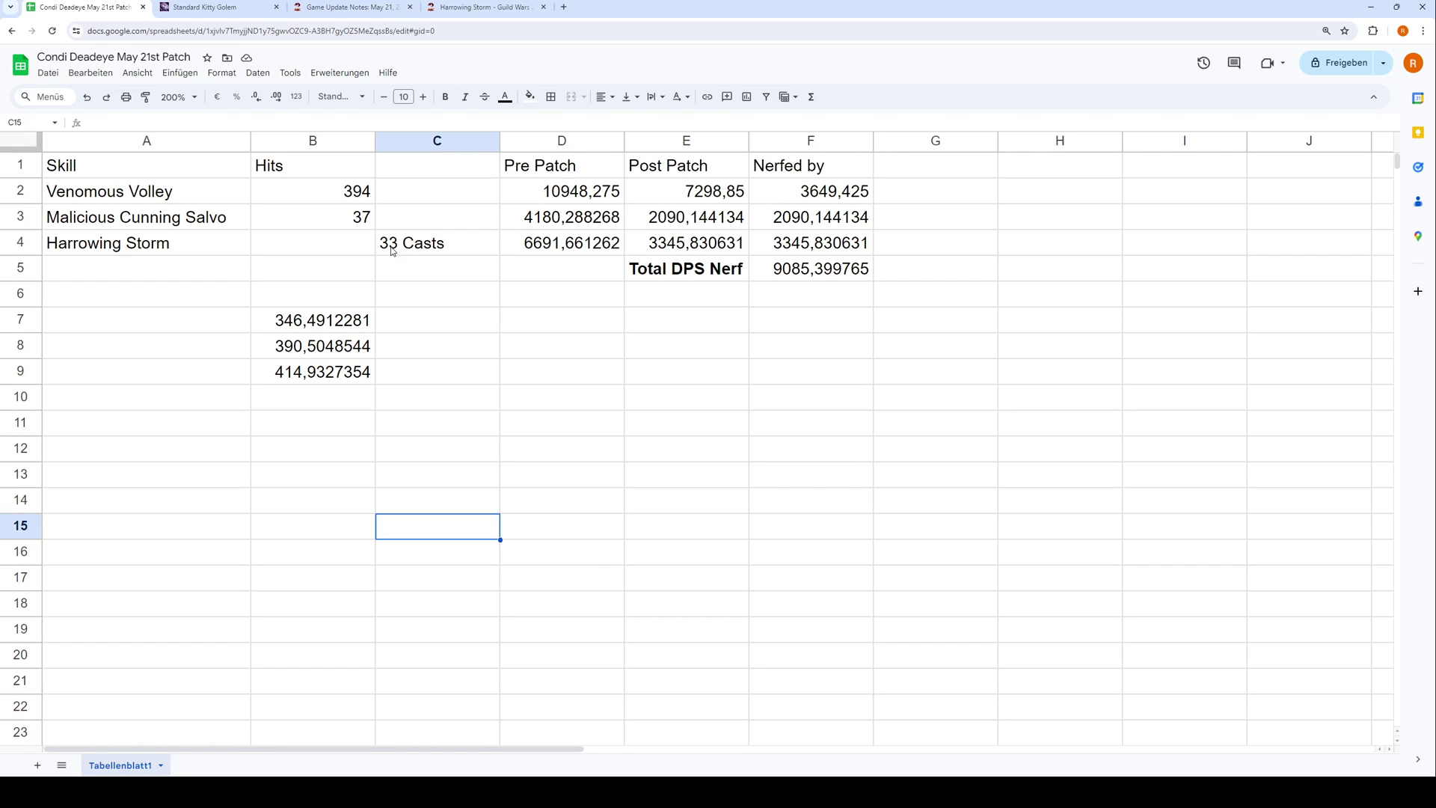
pyautogui.click(351, 7)
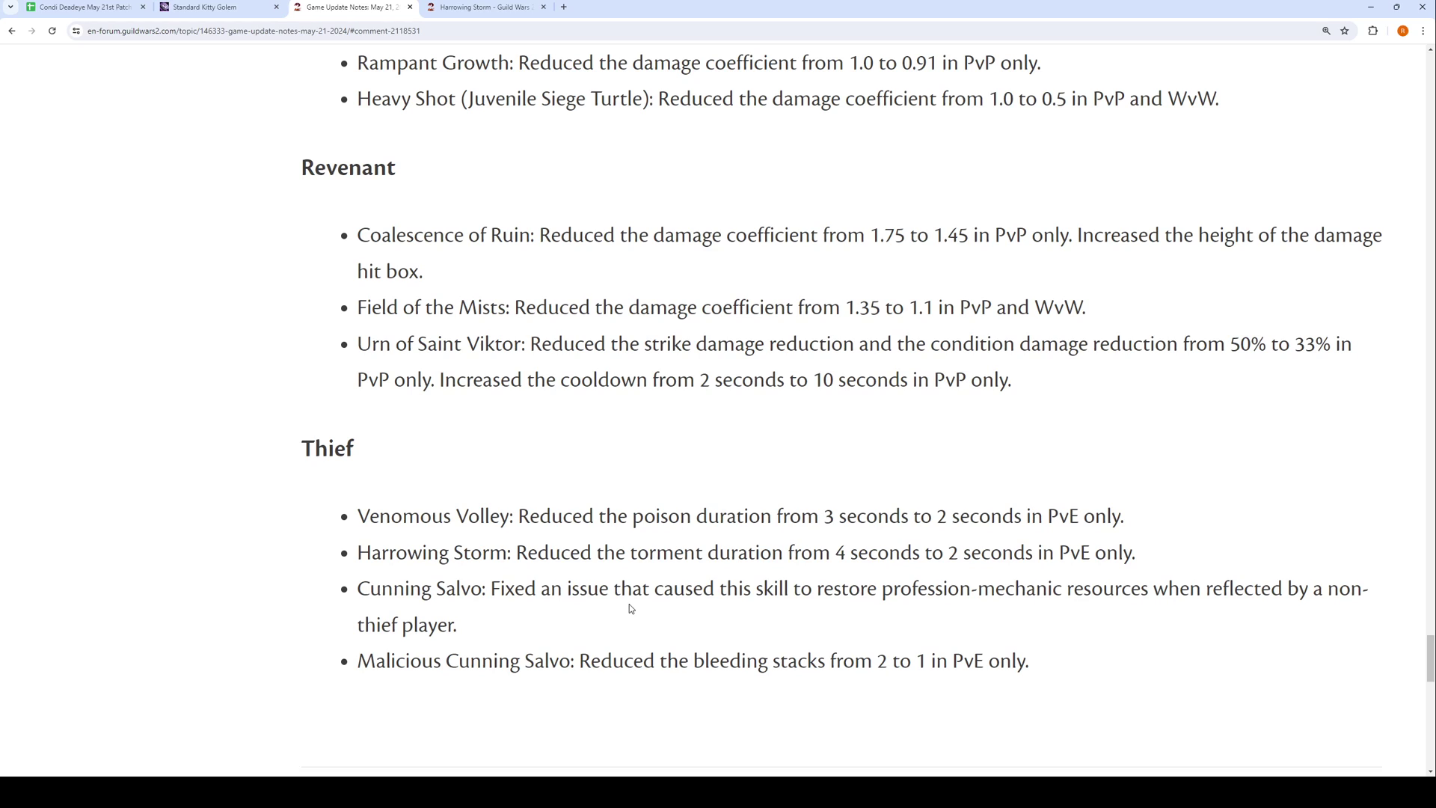
pyautogui.click(82, 8)
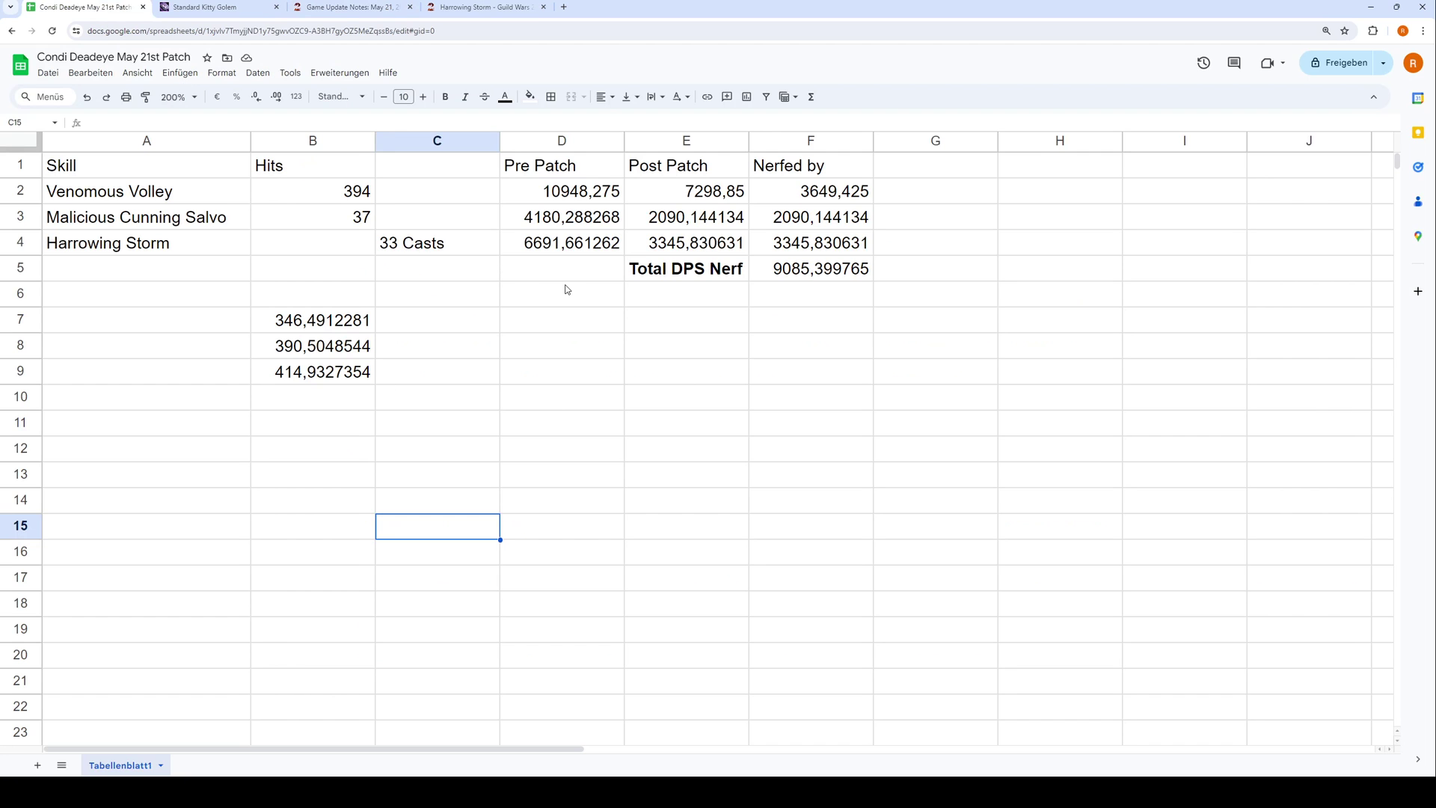